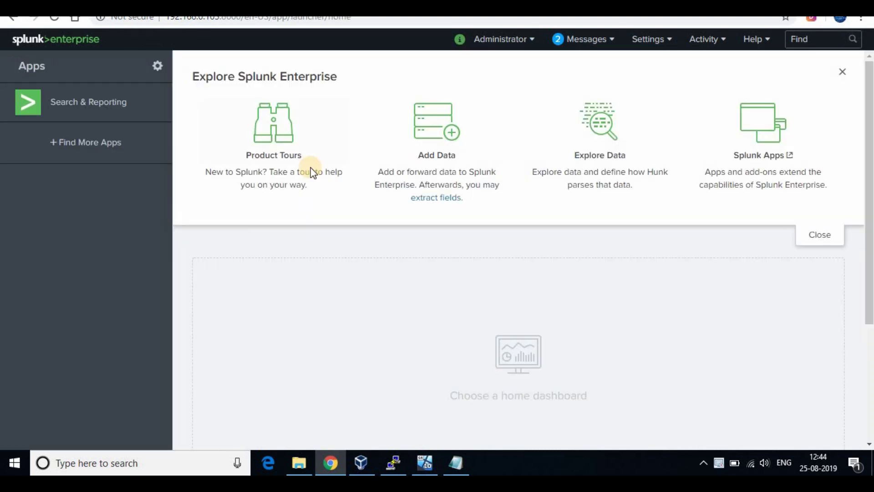
Open the Forwarding and receiving settings in Splunk Enterprise
click(714, 39)
click(662, 42)
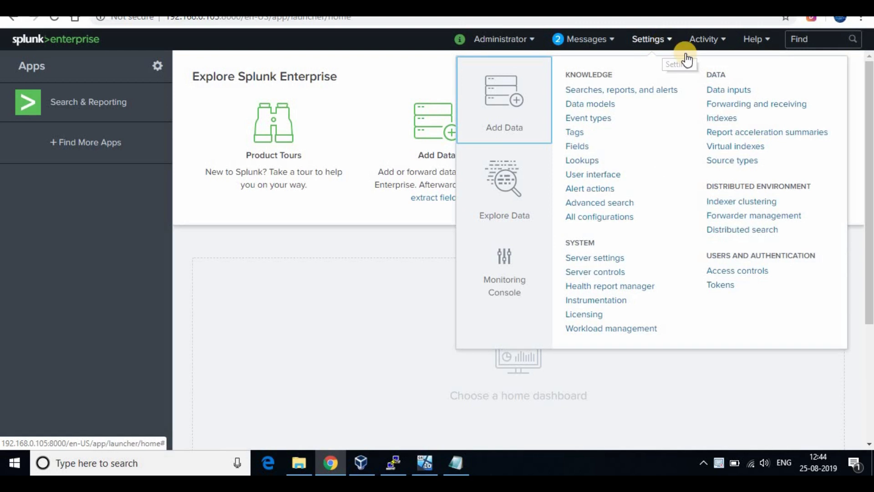
click(738, 108)
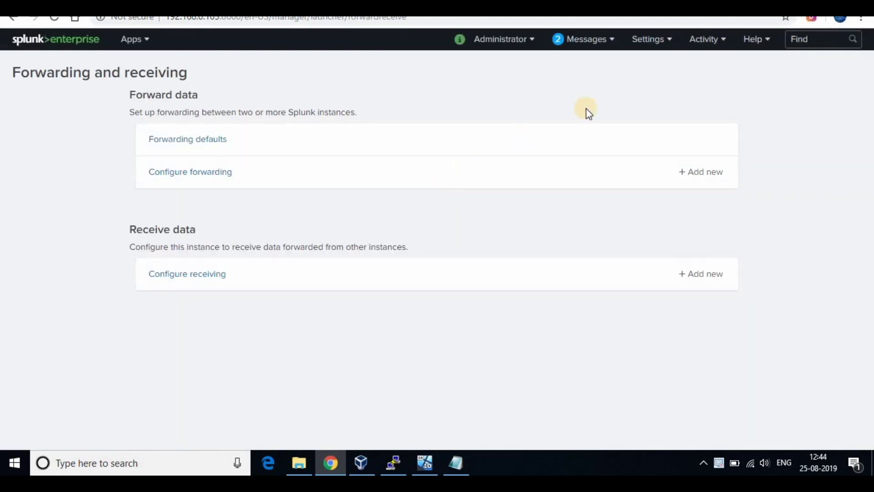
Open Forwarder management and review its apps, server classes and clients
click(665, 39)
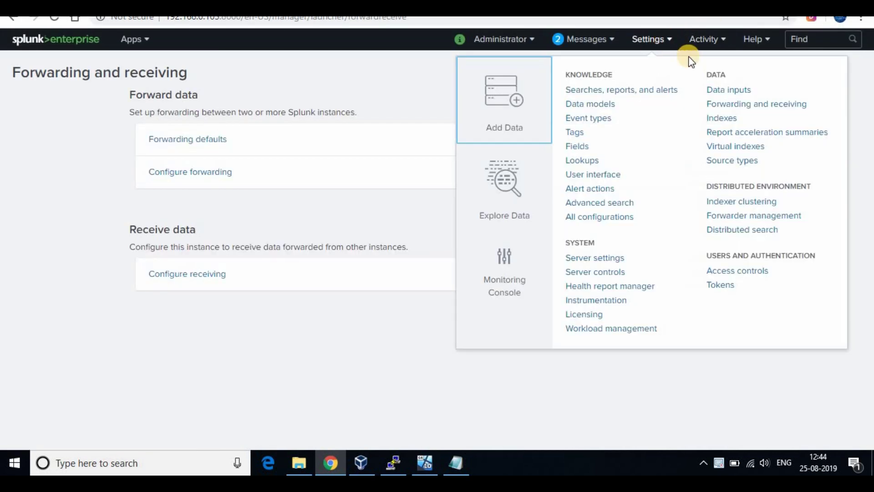
click(747, 215)
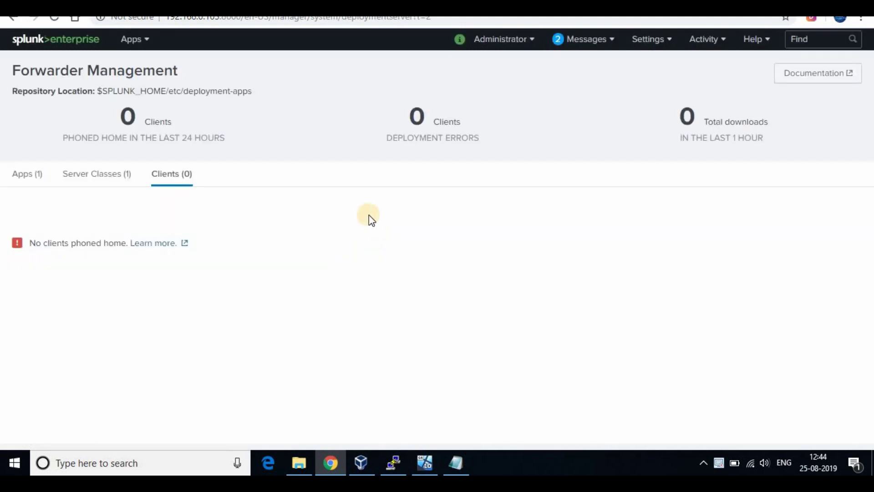
click(28, 178)
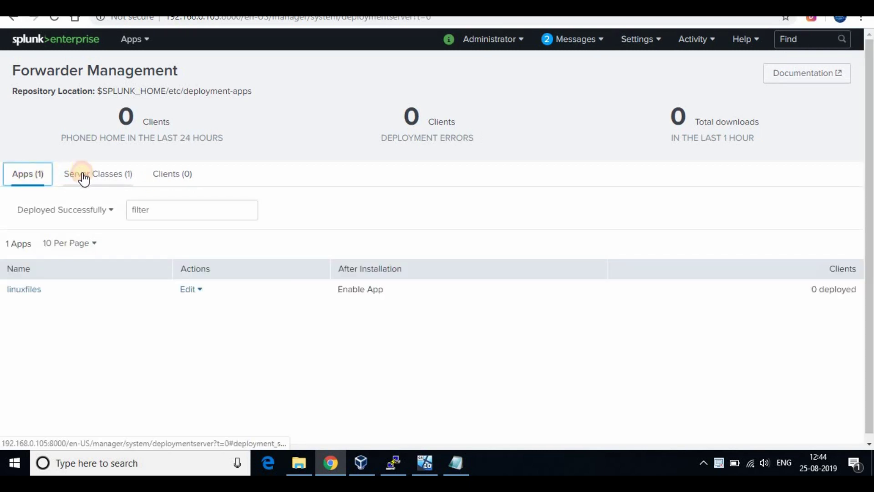
click(84, 176)
click(180, 179)
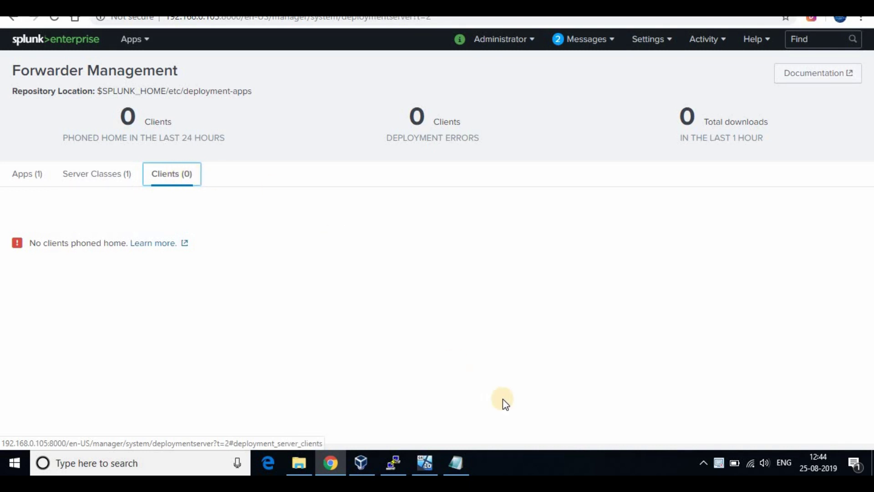
Switch to Oracle VM VirtualBox Manager, start the CentOs 3 virtual machine and minimize the manager
click(362, 463)
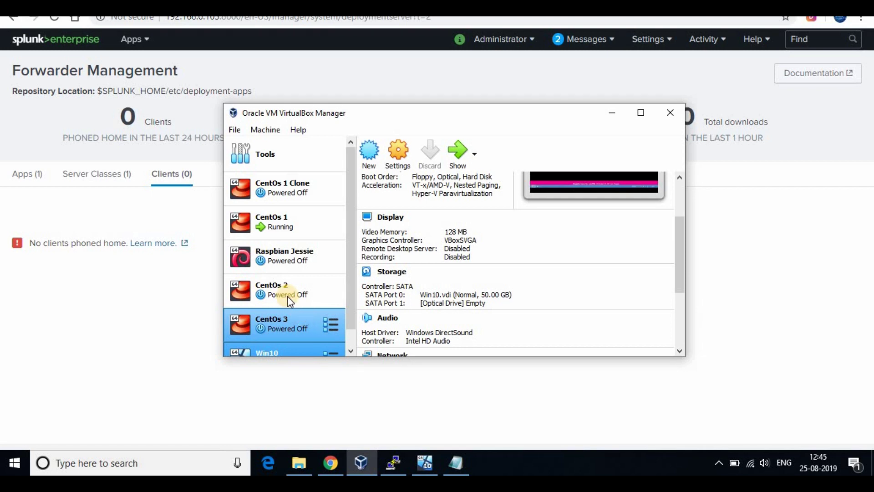
right_click(291, 324)
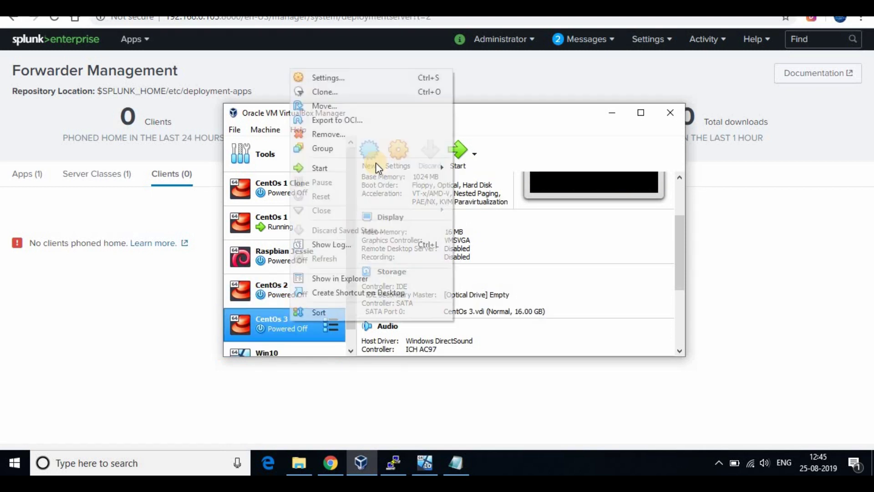
mouse_move(382, 167)
click(614, 114)
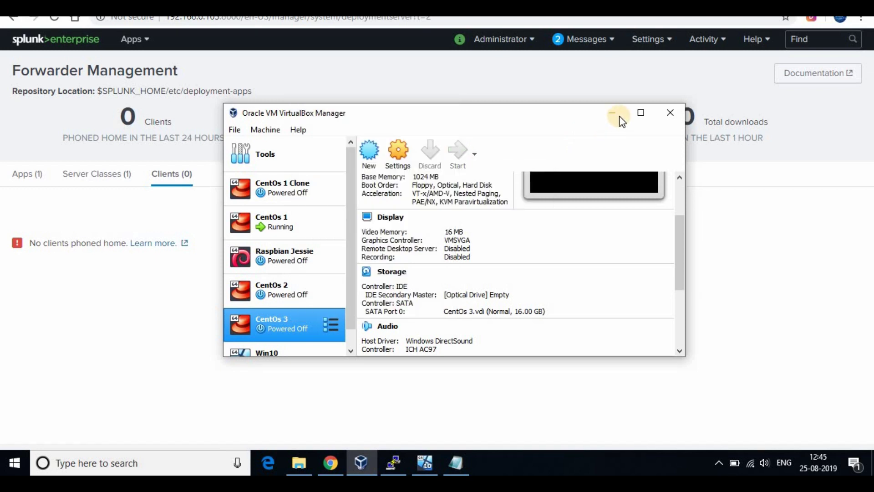
click(612, 112)
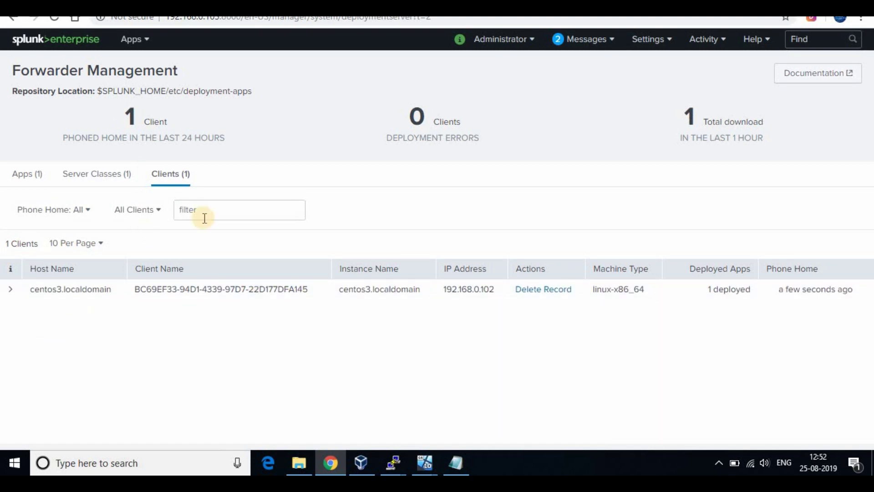
Recheck the apps, server classes and clients in Forwarder Management with the CentOs 3 machine running
click(28, 178)
click(101, 181)
click(185, 176)
Switch to the Windows 8 virtual machine and open the Splunk Universal Forwarder download from Splunk's Free Trials and Downloads page
click(426, 465)
click(384, 403)
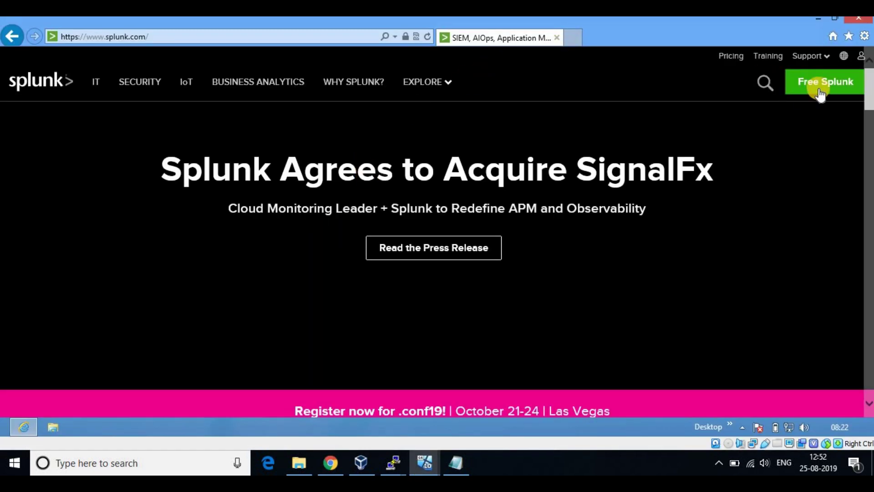
click(820, 91)
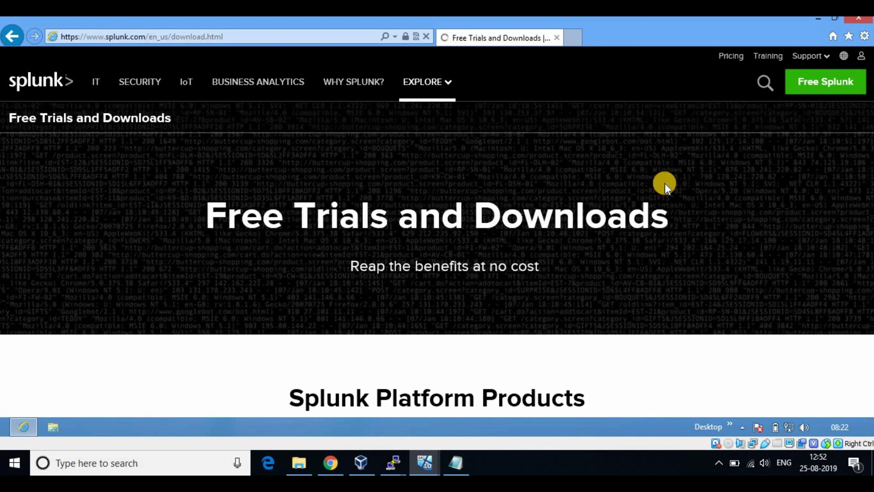
scroll(823, 139, down, 3)
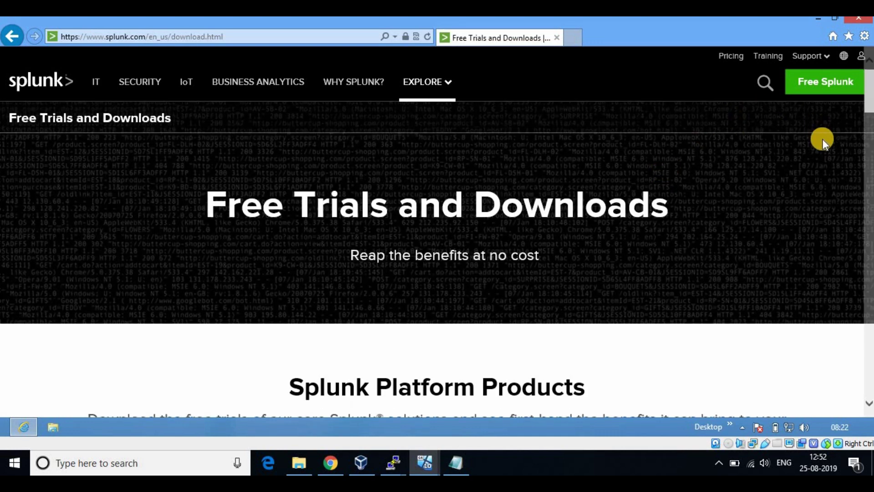
scroll(612, 219, down, 6)
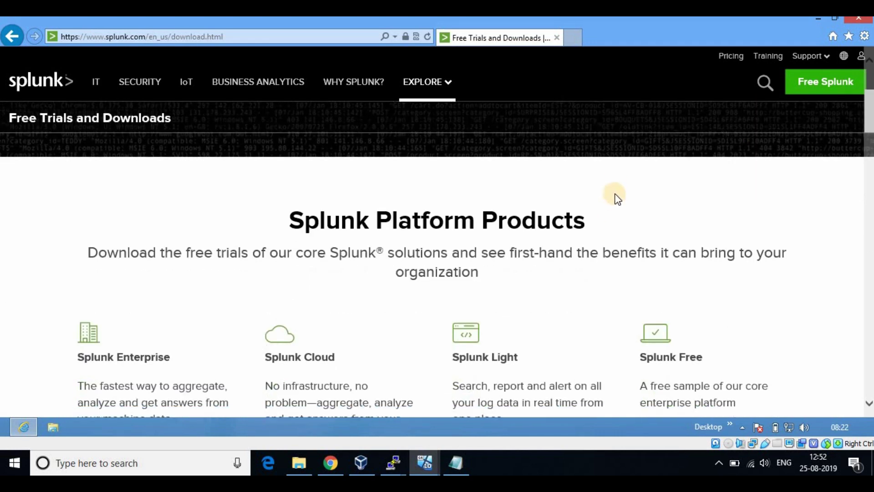
scroll(617, 198, down, 12)
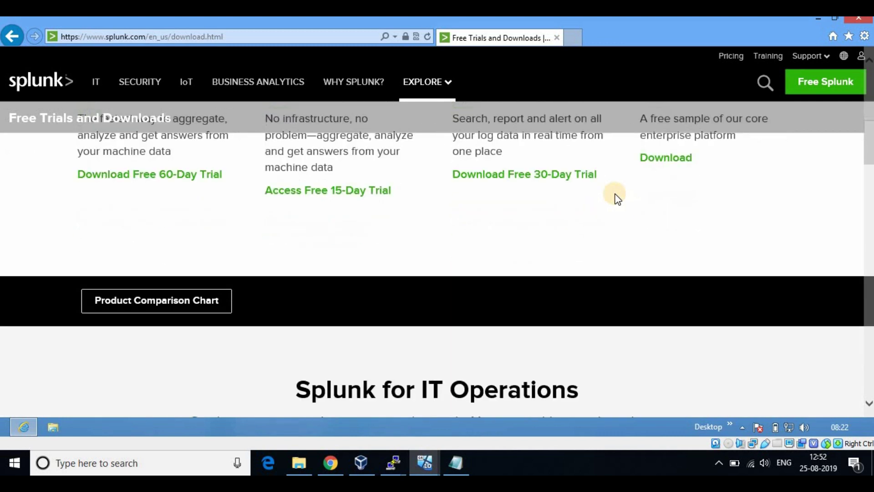
scroll(615, 193, down, 10)
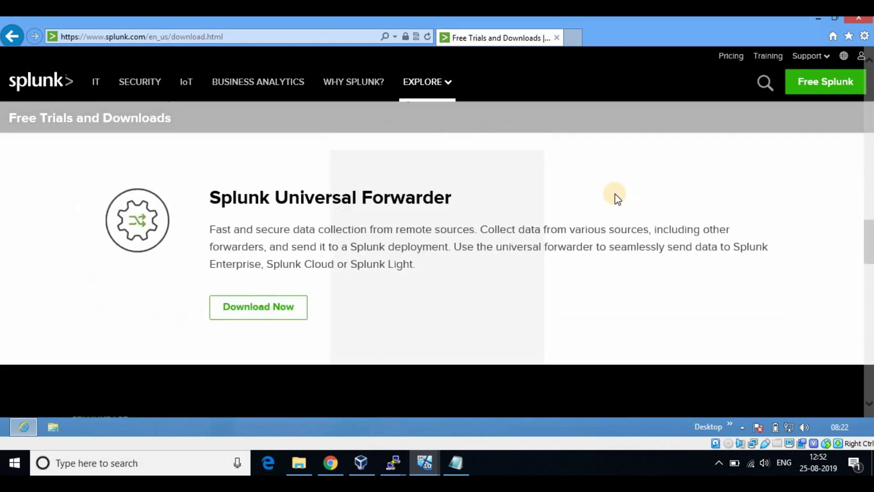
scroll(615, 193, up, 5)
scroll(302, 318, down, 1)
click(284, 307)
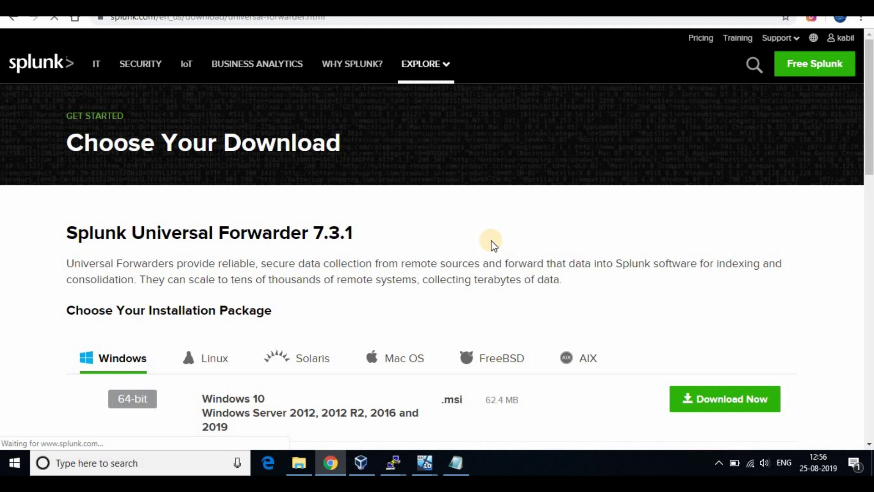
Review the Windows packages and check the virtual machine's Windows version, and accept the license agreement for the Universal Forwarder 6.6.11 download
scroll(428, 248, down, 3)
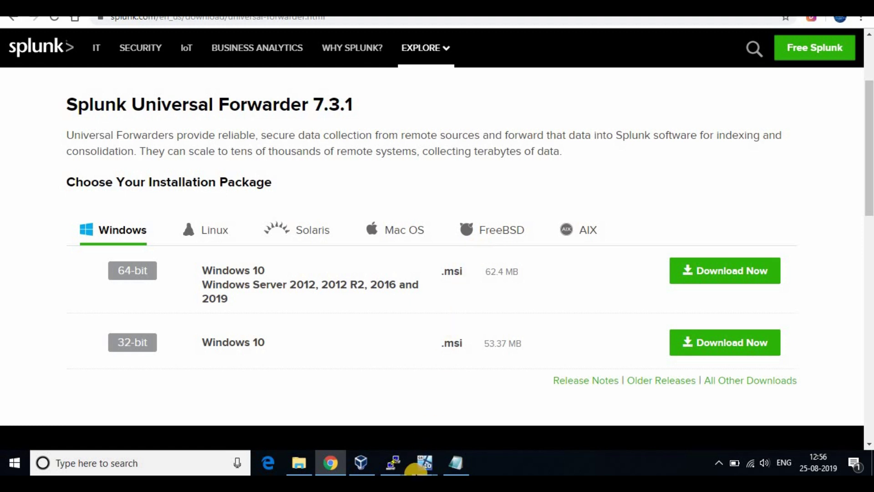
click(424, 462)
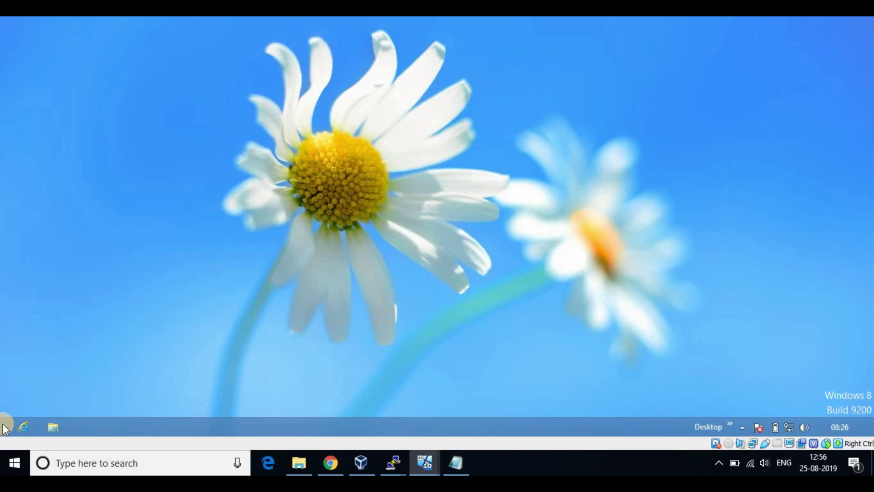
click(424, 463)
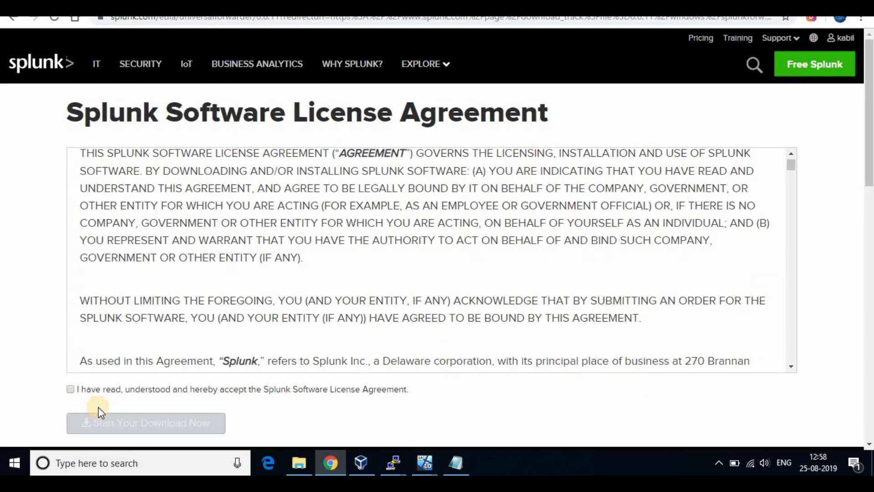
click(70, 388)
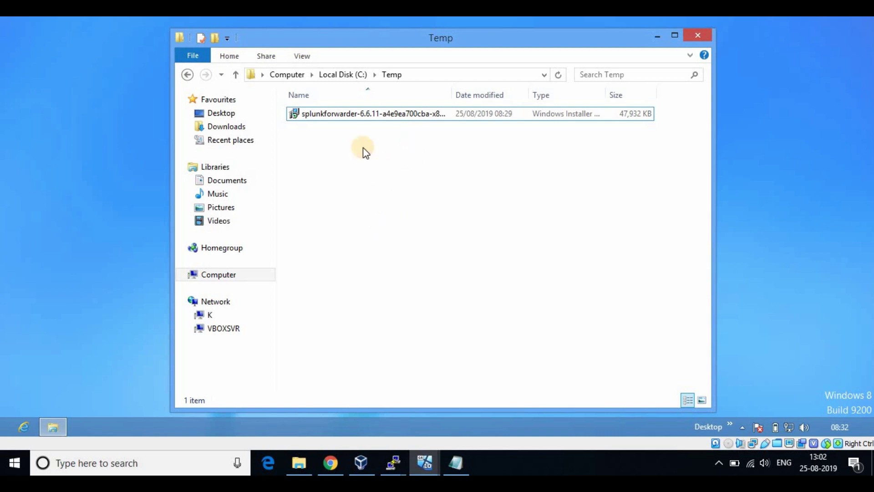
Run the splunkforwarder-6.6.11 installer from C:\Temp and accept its license agreement, keeping the default on-premises installation options
double_click(344, 117)
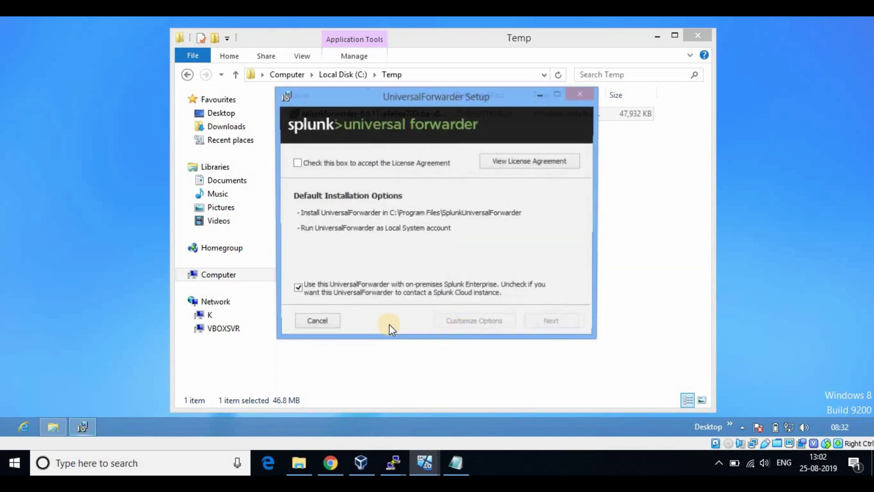
click(304, 162)
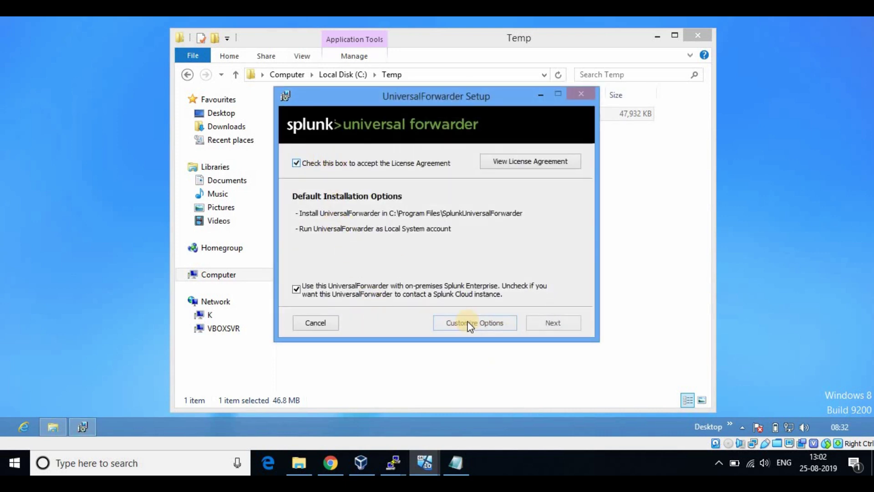
click(556, 320)
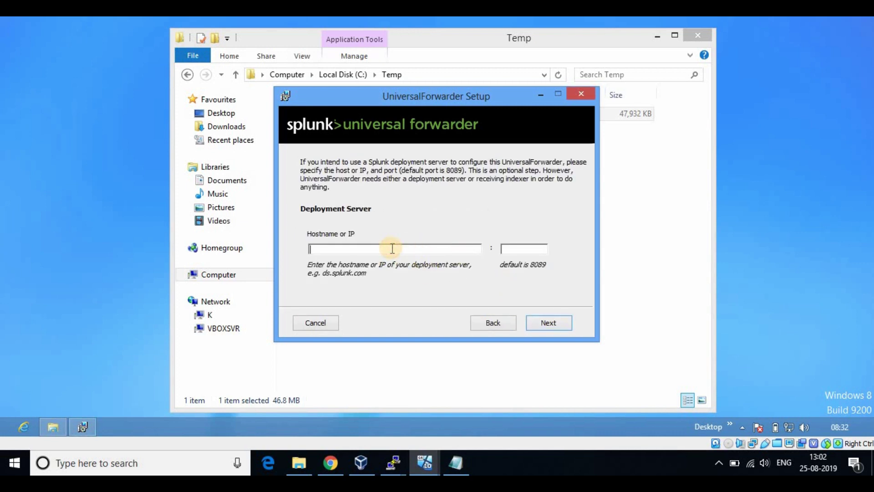
Enter 192.168.0.105 as the deployment server host and check it against the Splunk server's address in Chrome
text(192.168.0.105)
click(331, 462)
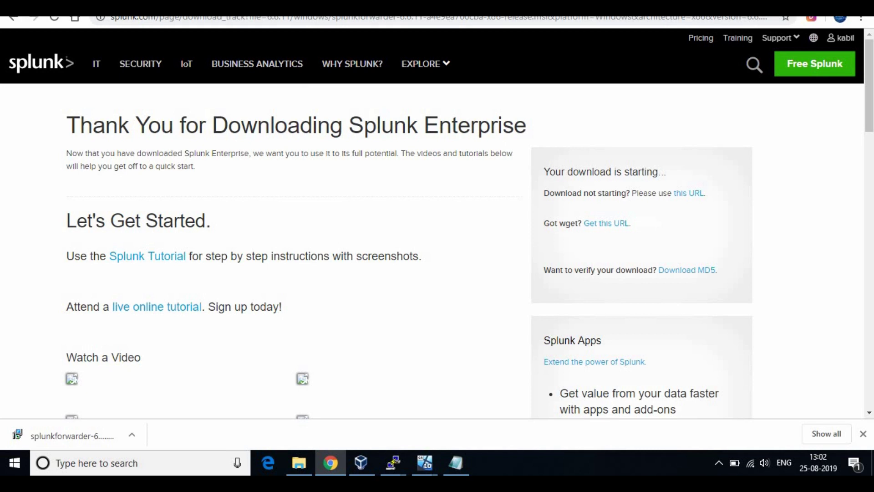
key(ctrl+Tab)
click(175, 19)
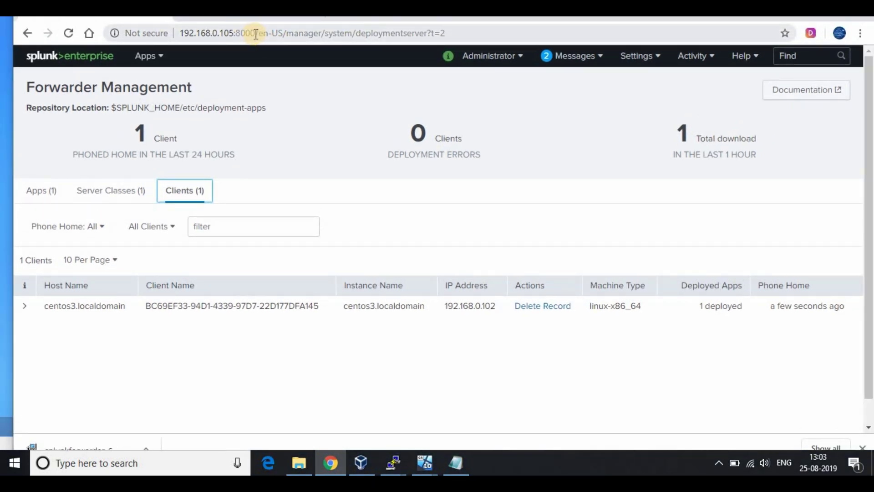
click(256, 35)
click(256, 34)
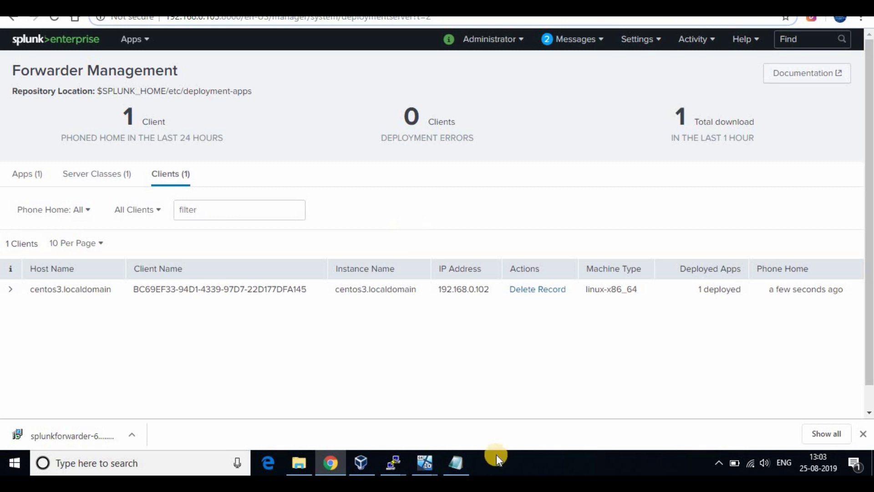
Return to the forwarder setup, set the deployment server port to 8089 and proceed to the receiving indexer settings
click(424, 463)
click(527, 248)
text(8089)
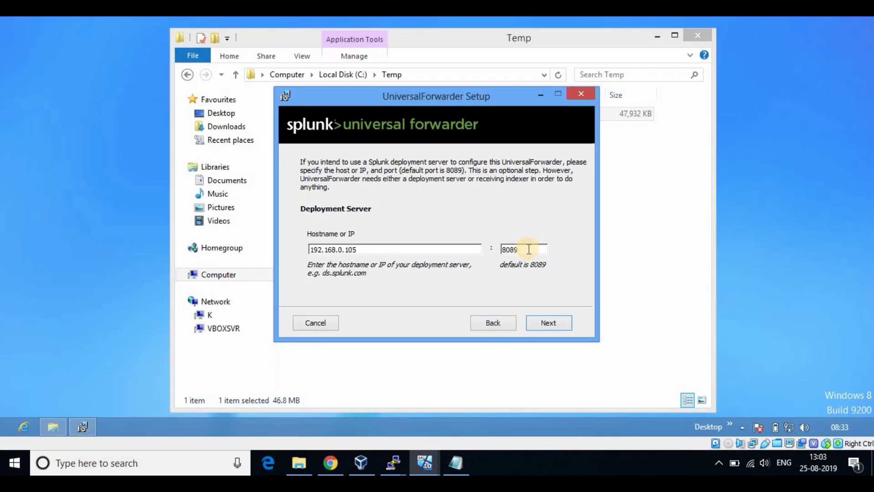
click(410, 246)
click(561, 316)
click(556, 323)
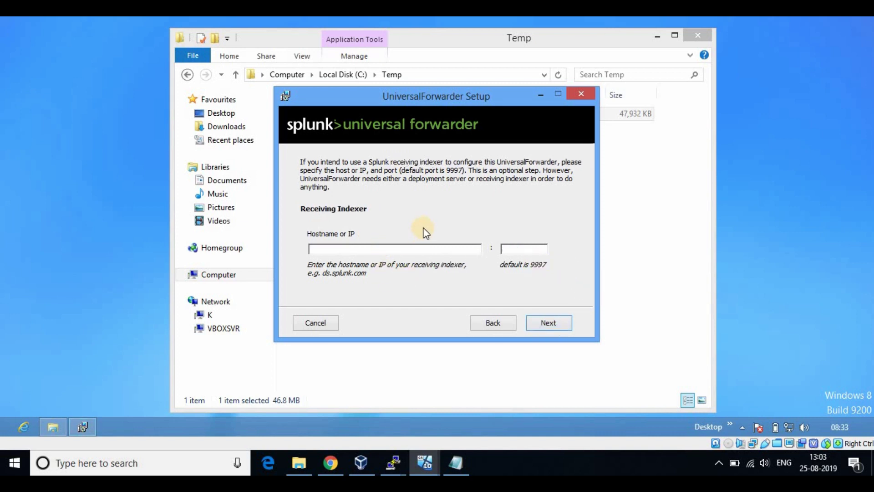
Set the receiving indexer to 192.168.0.105 with port 9997 and proceed to the installation page
click(390, 248)
text(192.168.)
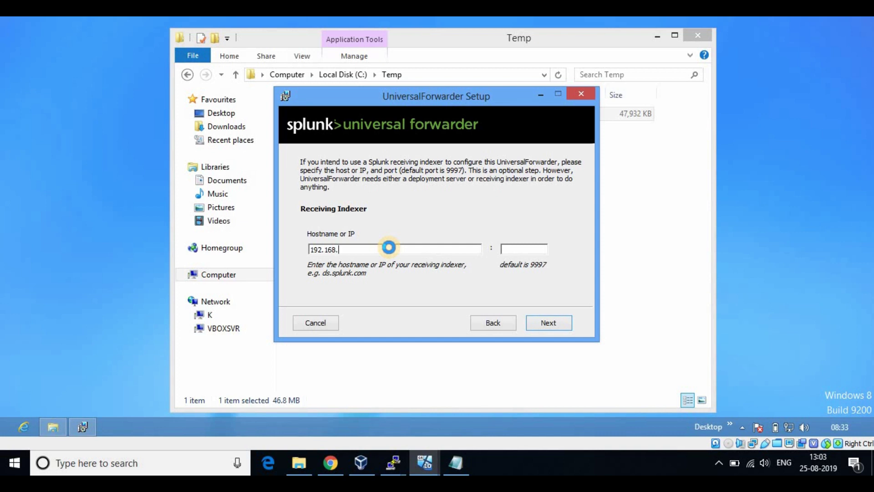
text(0.105)
click(533, 249)
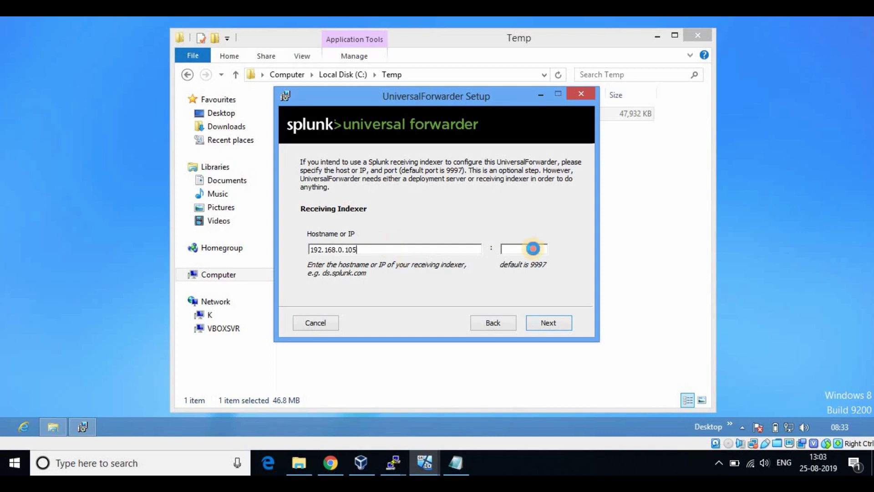
text(9997)
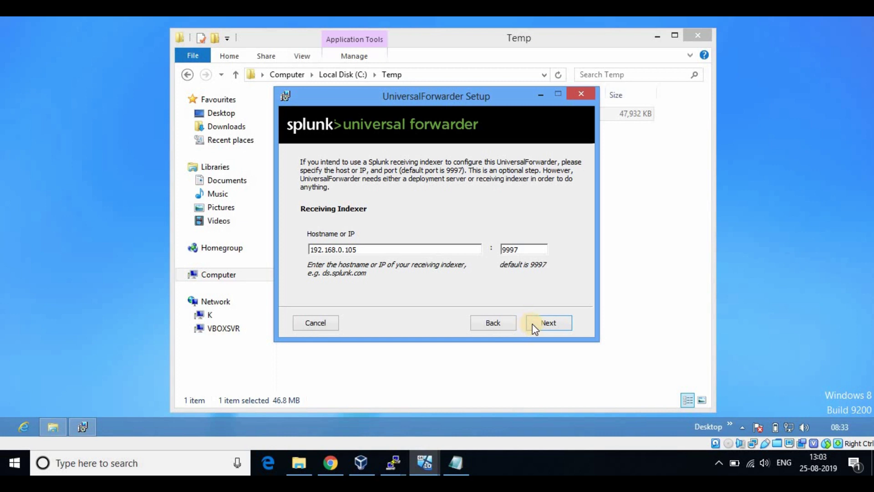
click(546, 324)
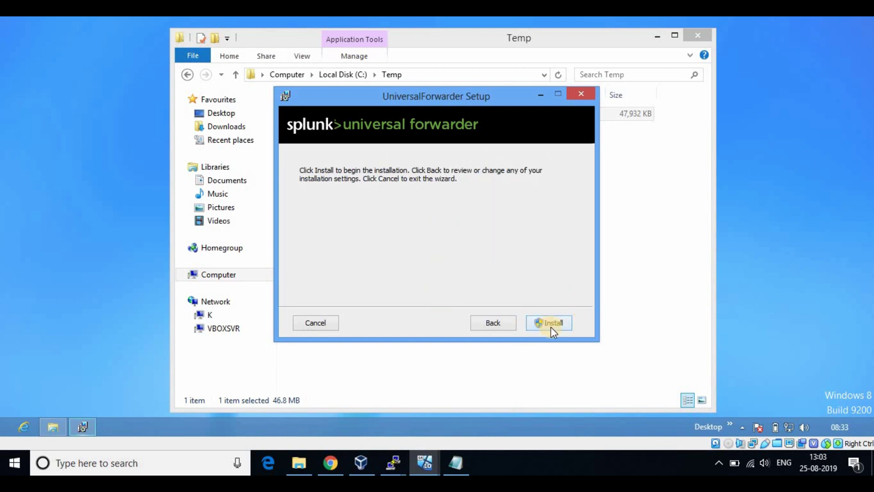
Install the Universal Forwarder and allow it to make changes to the computer
click(566, 322)
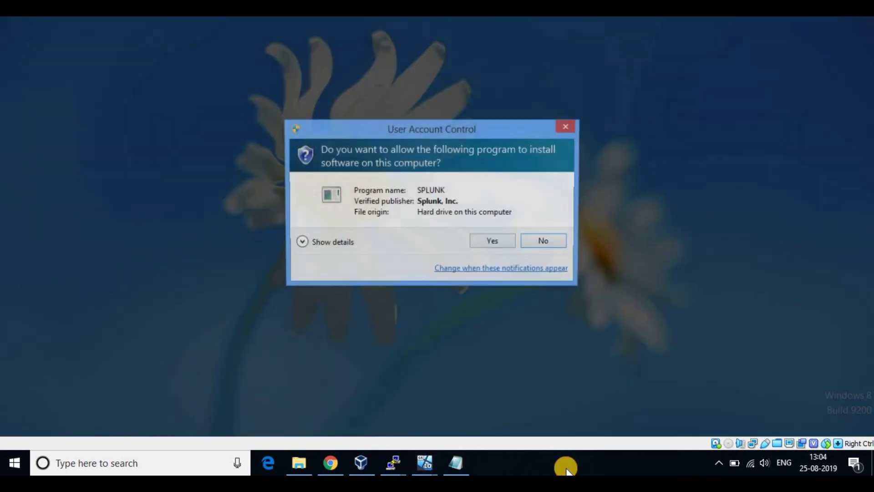
click(510, 239)
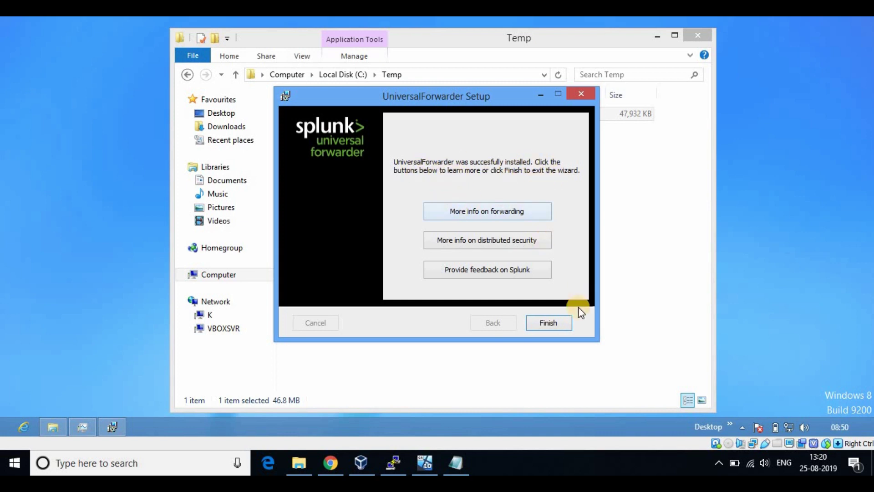
Finish the Universal Forwarder setup wizard and close the Temp folder window in the virtual machine
click(553, 324)
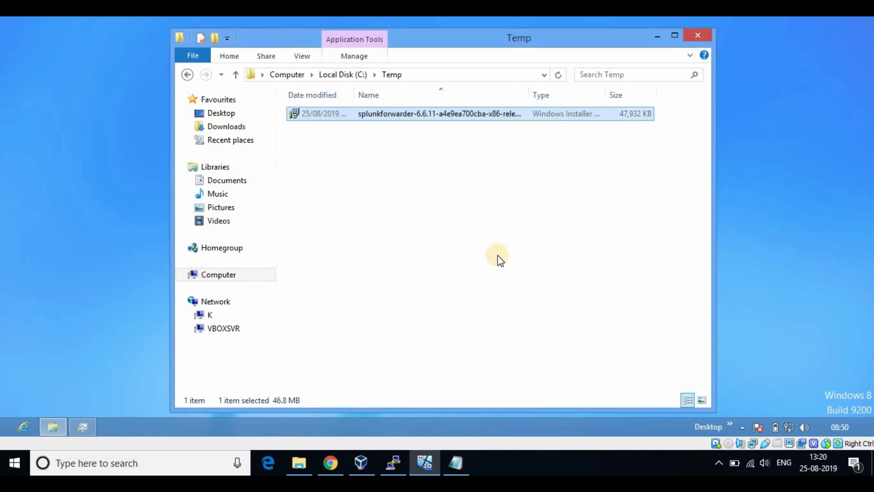
click(691, 36)
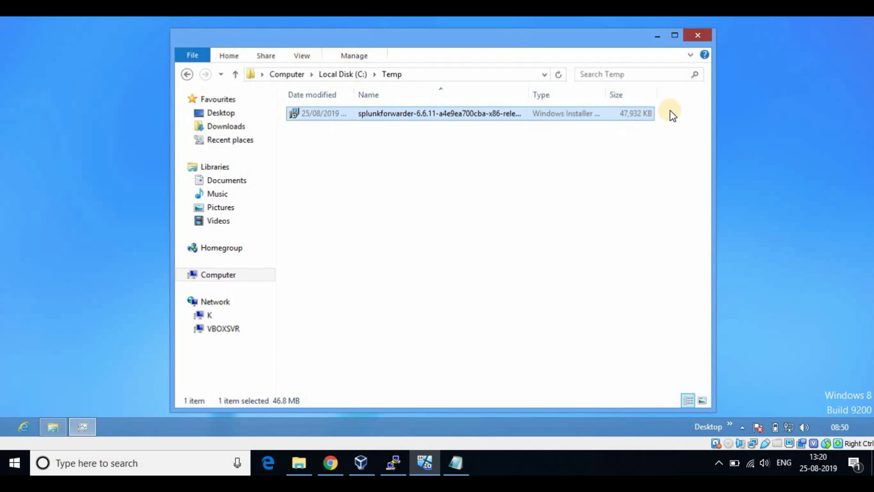
Switch to Chrome and reload the Forwarder Management page to check for the new Windows client
click(315, 465)
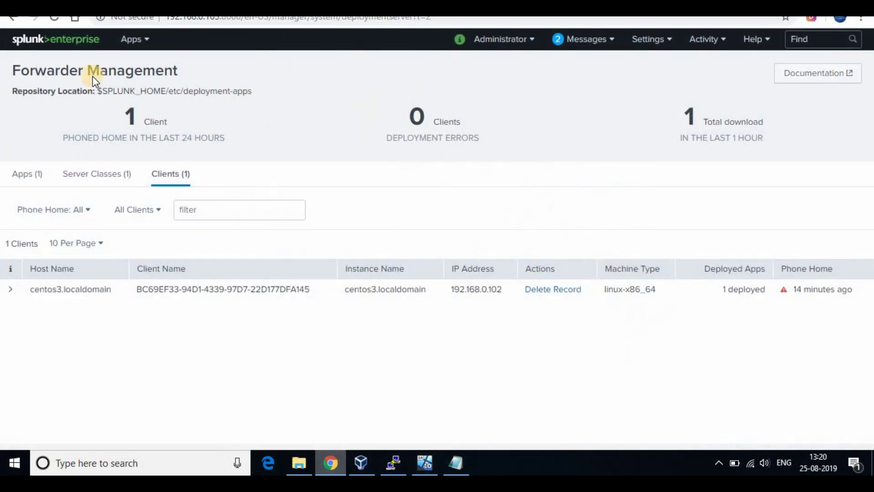
click(58, 19)
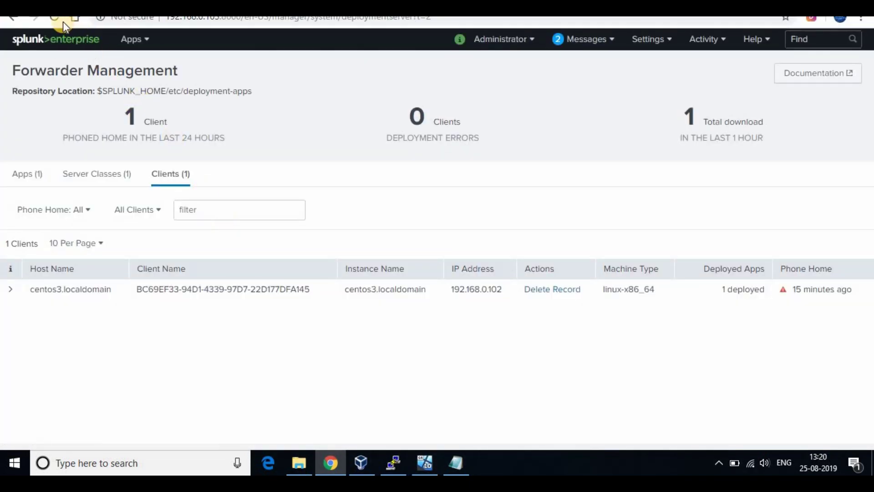
click(59, 20)
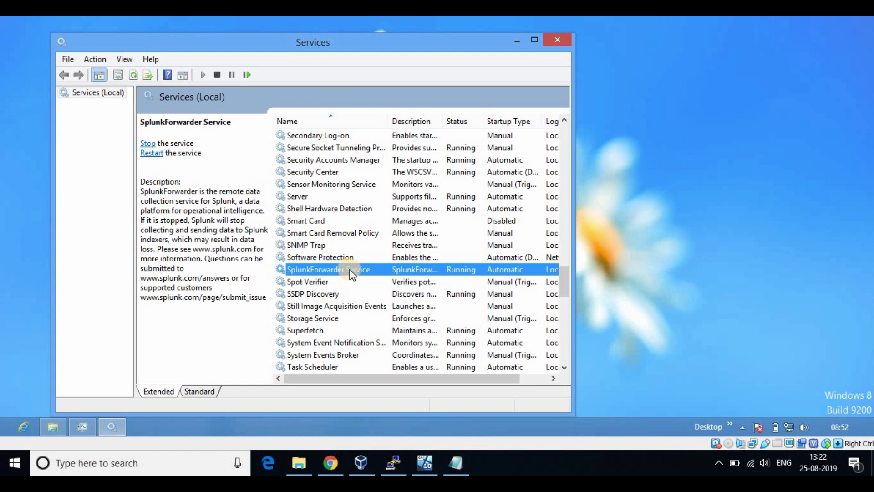
Inspect the SplunkUniversalForwarder installation folder and its full path in the virtual machine
click(55, 427)
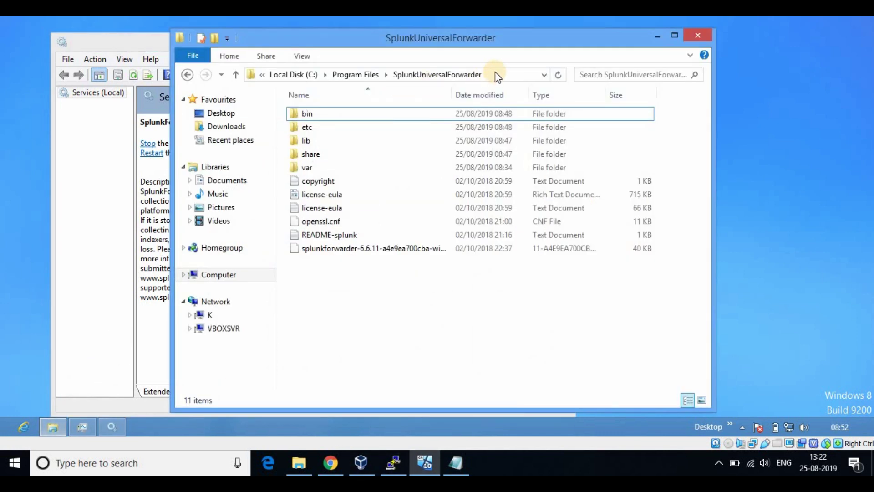
click(496, 73)
click(454, 326)
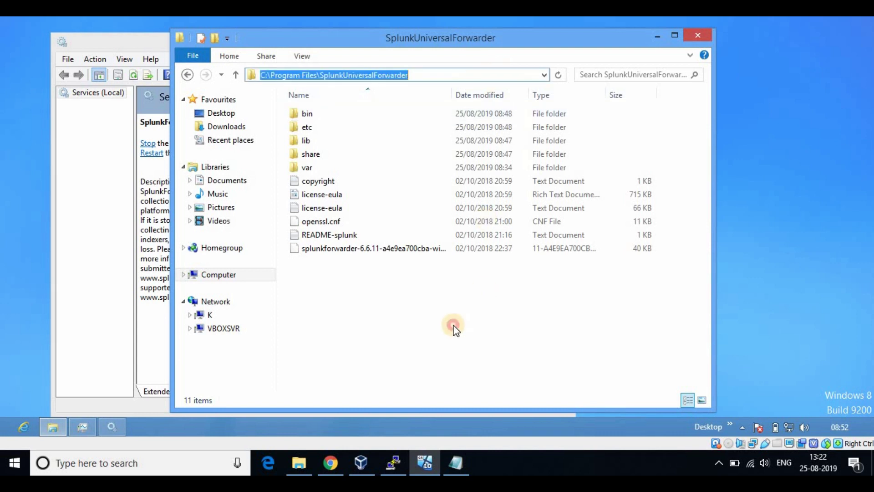
Check the Windows client's IP address in Forwarder Management in Chrome and view the deployment apps list
click(331, 461)
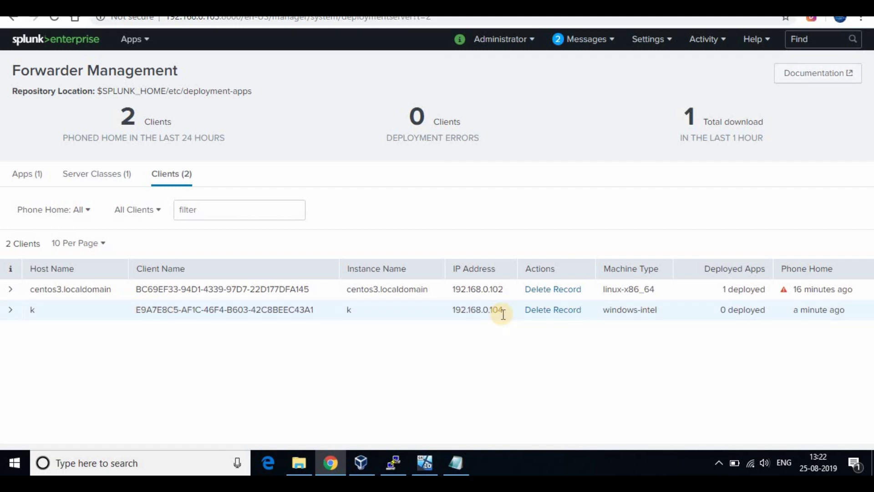
drag(502, 311, 466, 312)
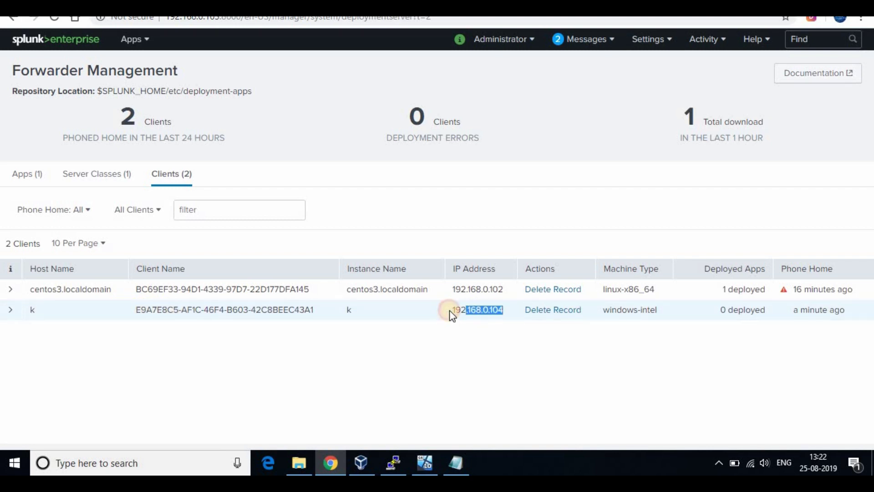
click(452, 309)
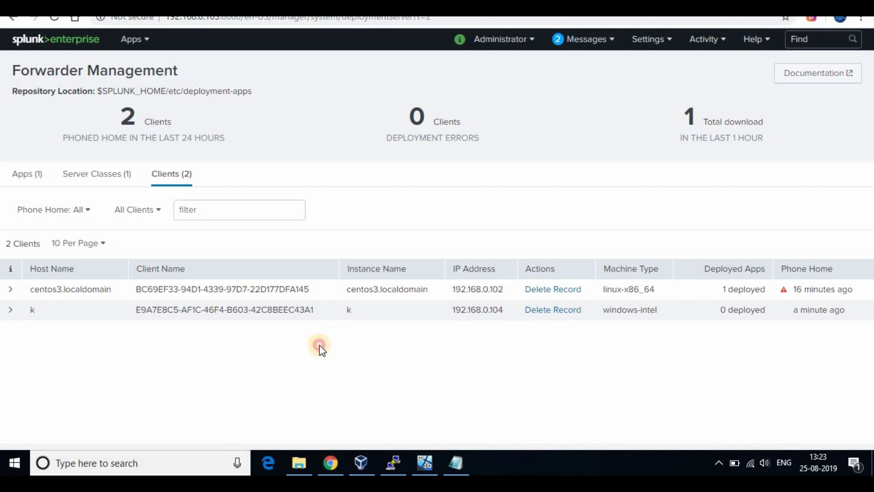
click(10, 176)
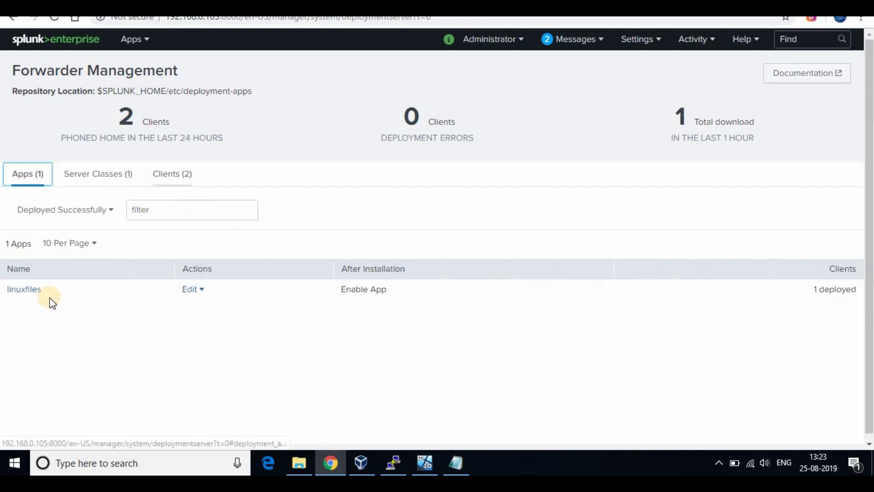
Switch to the Splunk server's terminal, change to /opt/splunk/etc/deployment-apps/ and list its contents
click(391, 463)
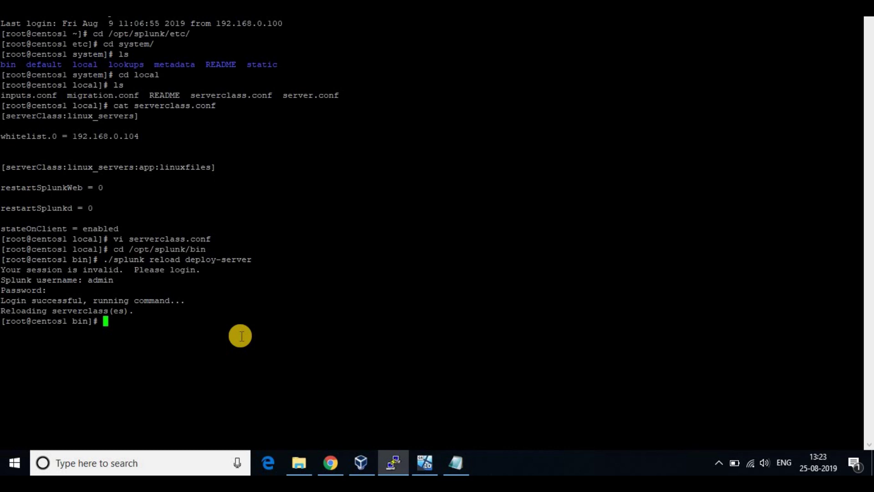
text(cd /opt/splunk/etc/)
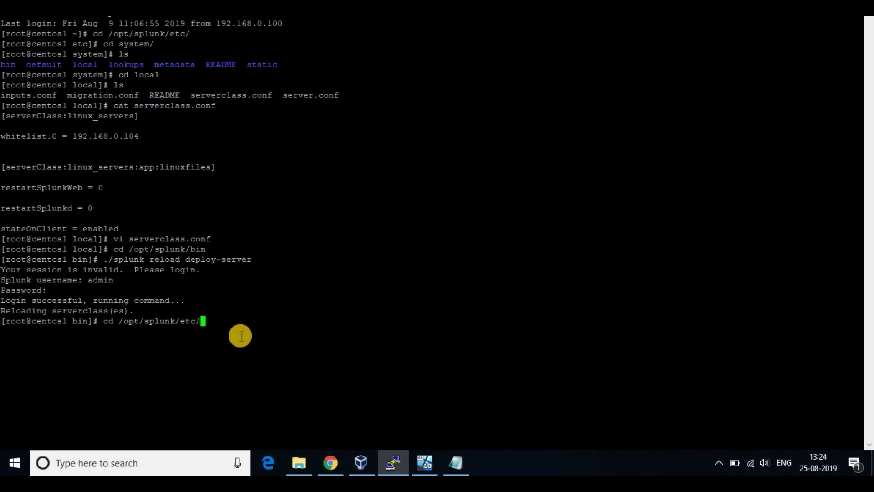
text(dep)
key(Tab)
key(Return)
text(ls)
key(Return)
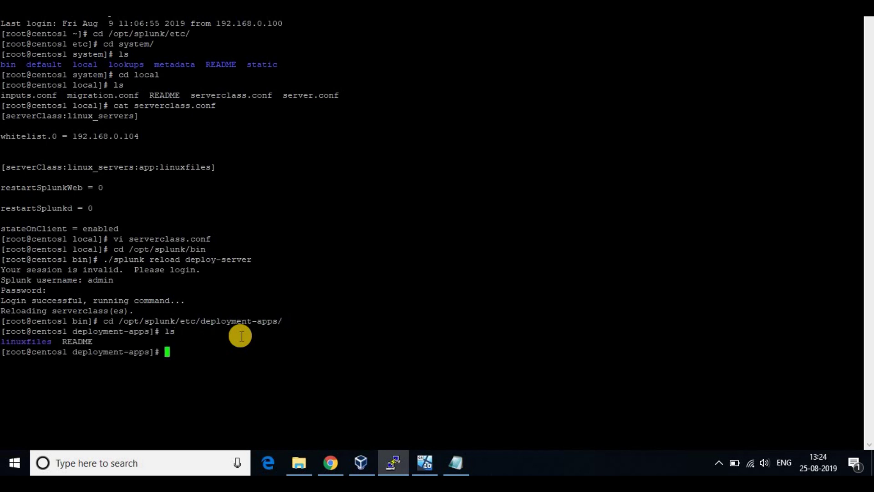
Create a windowsfiles directory inside deployment-apps and list the folder's contents
text(mkdir windows)
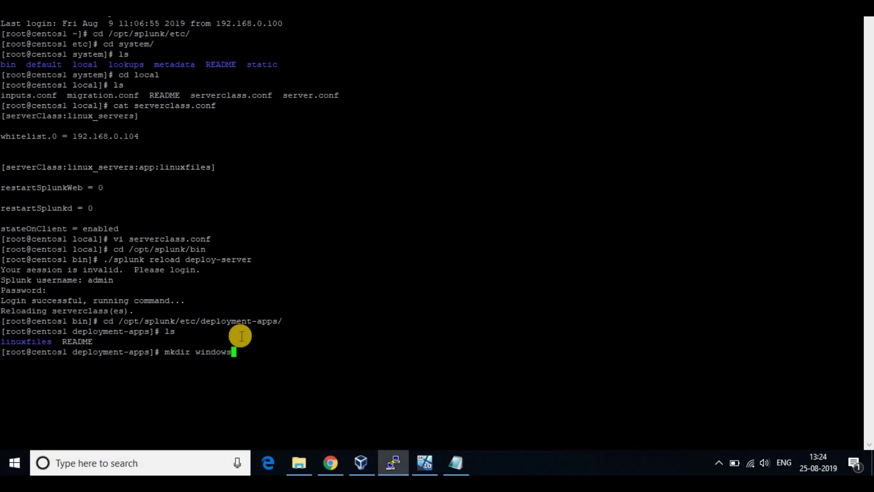
text(files)
key(Return)
text(l)
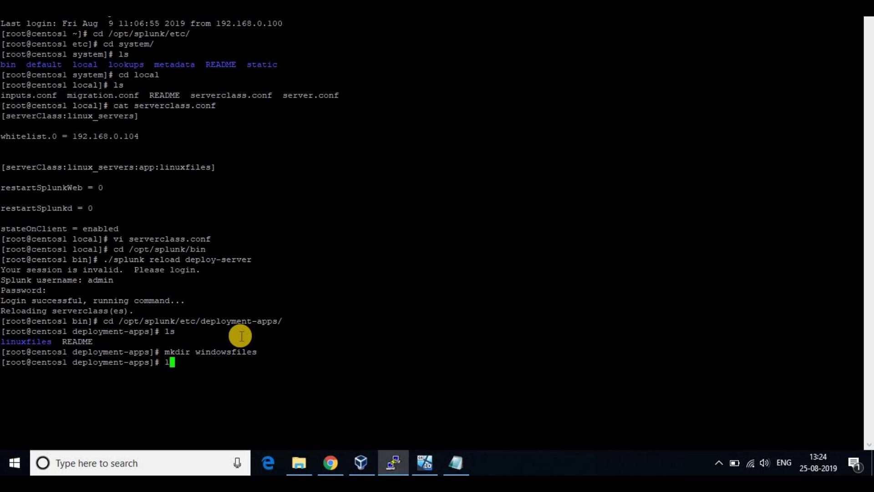
text(s)
key(Return)
Change into the windowsfiles directory and list its contents
text(cd winodw)
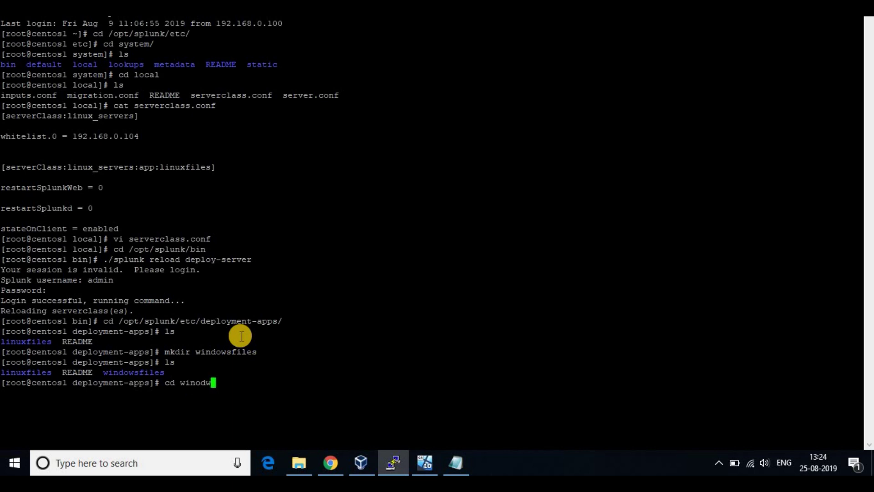
key(BackSpace)
text(w)
key(BackSpace)
text(ow)
key(Tab)
key(Return)
text(ls)
key(Return)
Switch to Chrome and reload the Forwarder Management apps list to check for the windowsfiles app
click(331, 463)
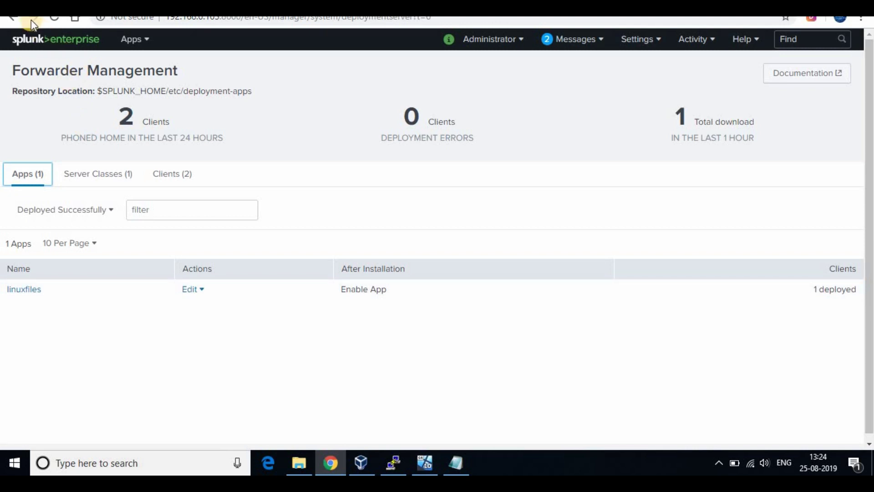
click(54, 19)
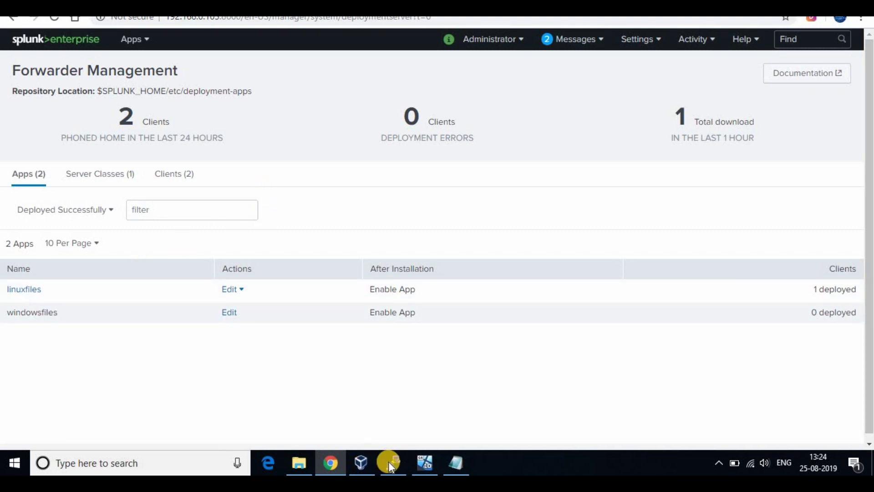
Return to the Splunk server's terminal, create a local directory inside windowsfiles and change into it
mouse_move(388, 460)
click(390, 404)
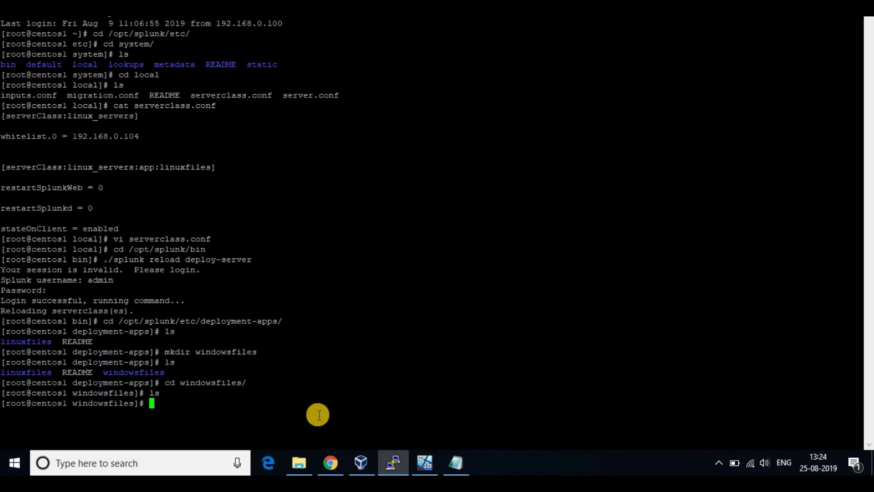
text(mkdir local)
key(Return)
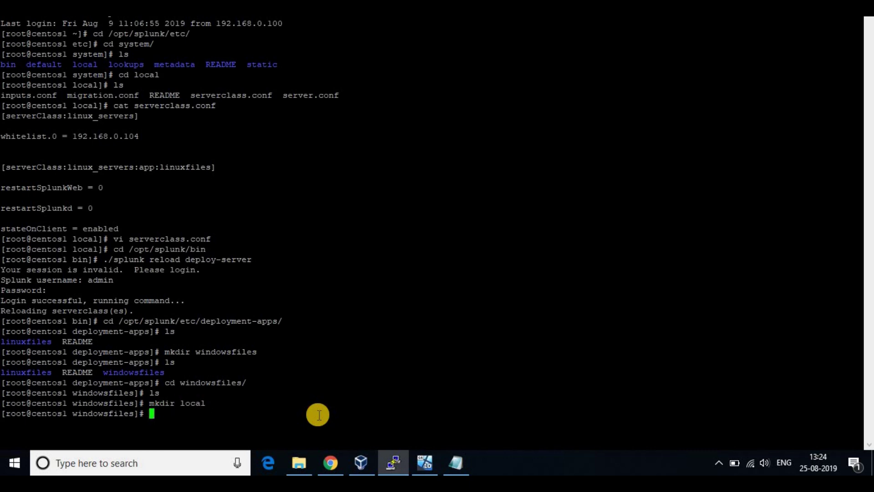
text(ls)
key(Return)
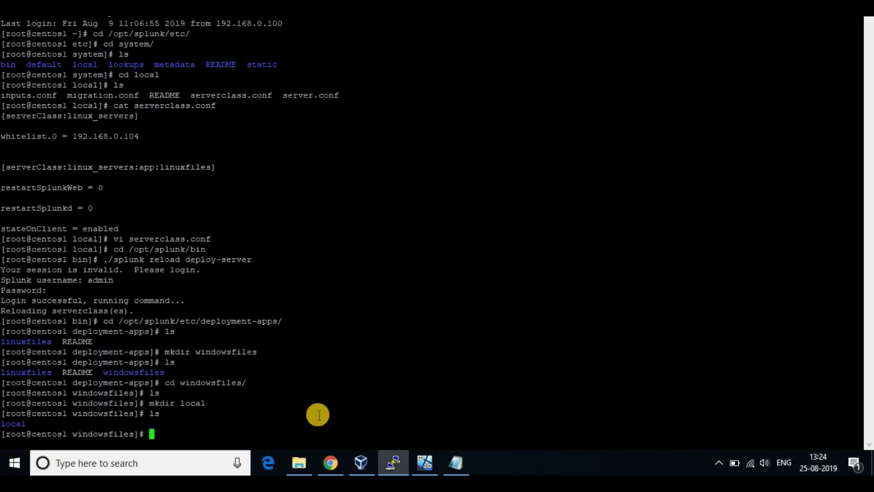
text(cd local)
key(Return)
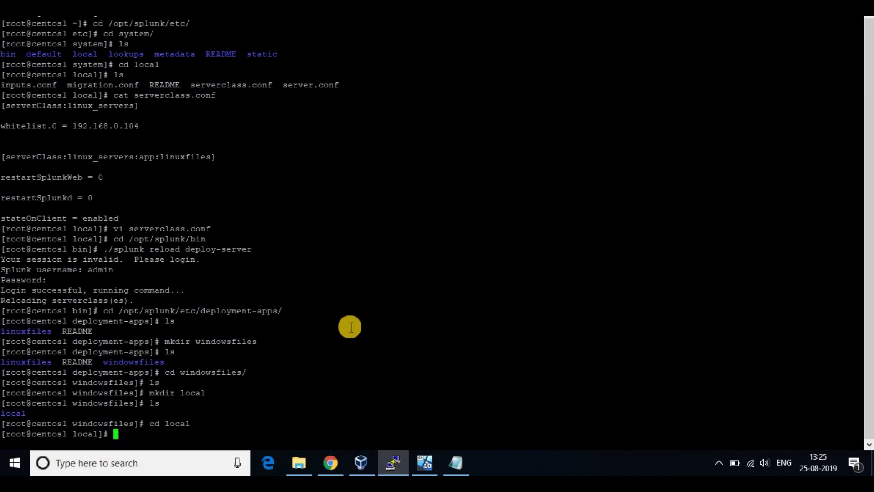
Change to /opt/splunk/etc/system/local/ on the Splunk server and list its configuration files
click(581, 466)
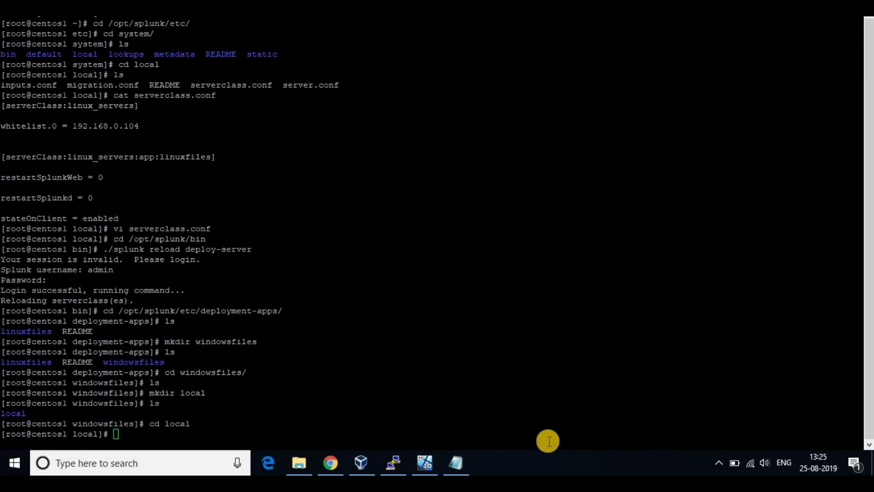
click(249, 393)
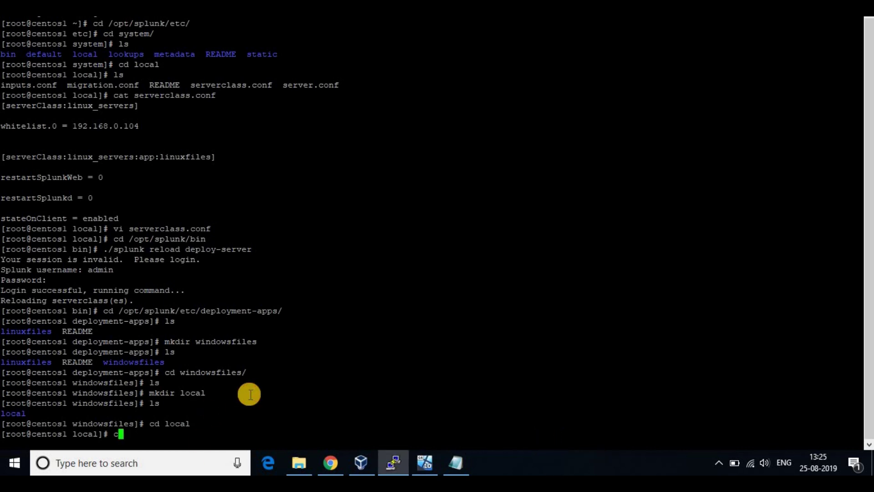
text(cd /opt/splunk/etc)
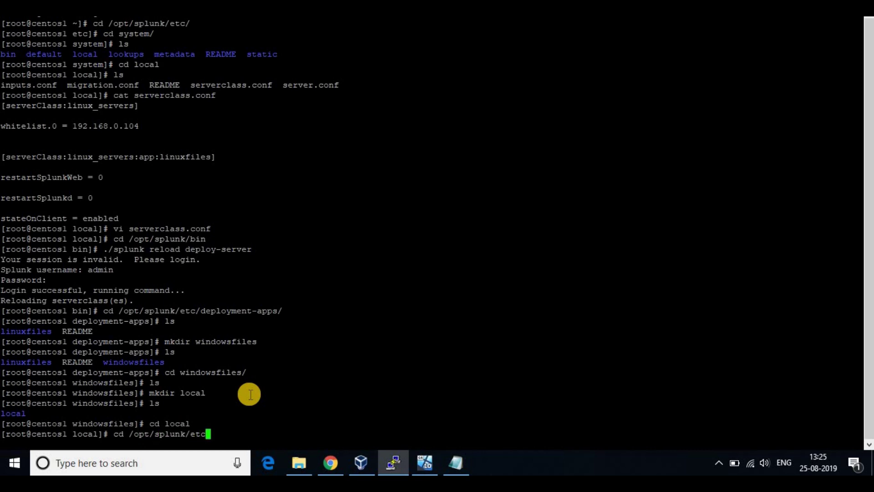
text(/system/loc)
key(Tab)
key(Return)
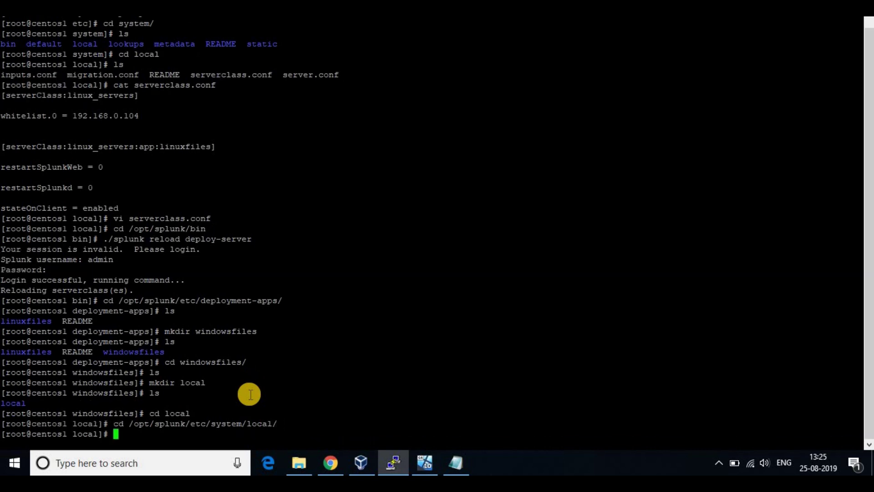
text(ls)
key(Return)
Display the contents of serverclass.conf with cat to review the existing server class definition
text(car ser)
key(BackSpace)
key(BackSpace)
key(BackSpace)
key(BackSpace)
text(t serve)
key(Tab)
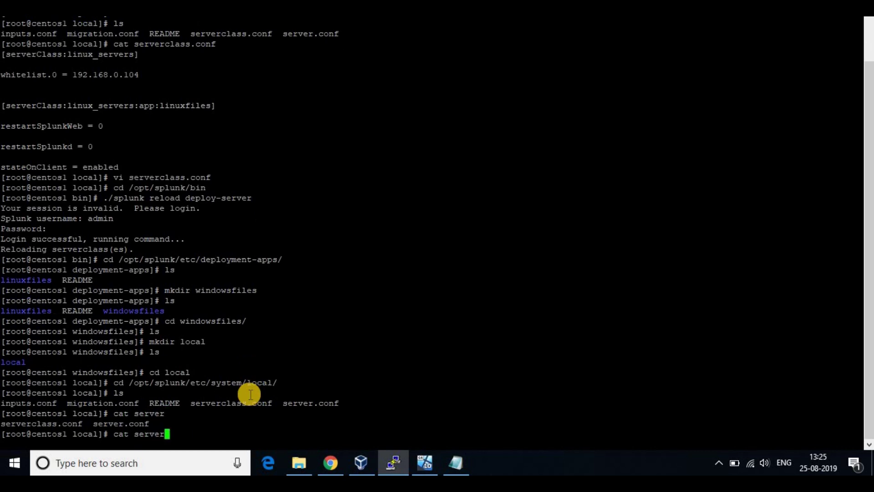
text(c)
key(Tab)
key(Return)
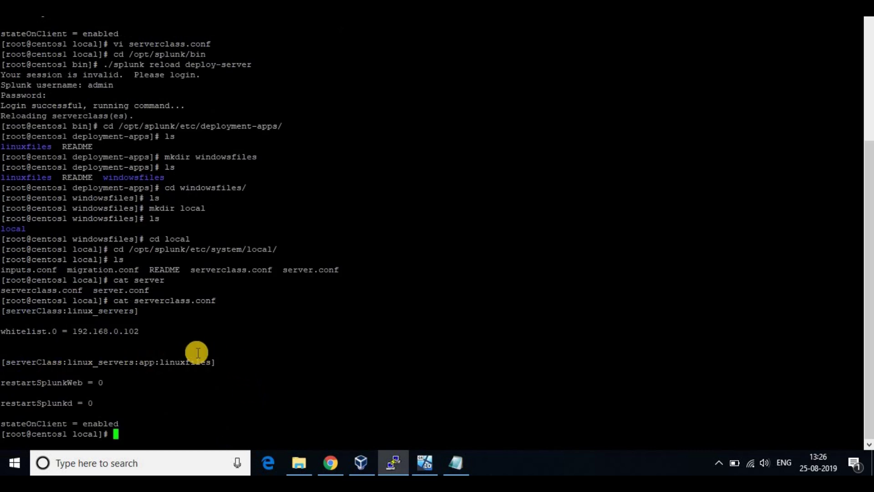
Switch to Chrome and create a new server class named win_servers in Forwarder Management
click(333, 470)
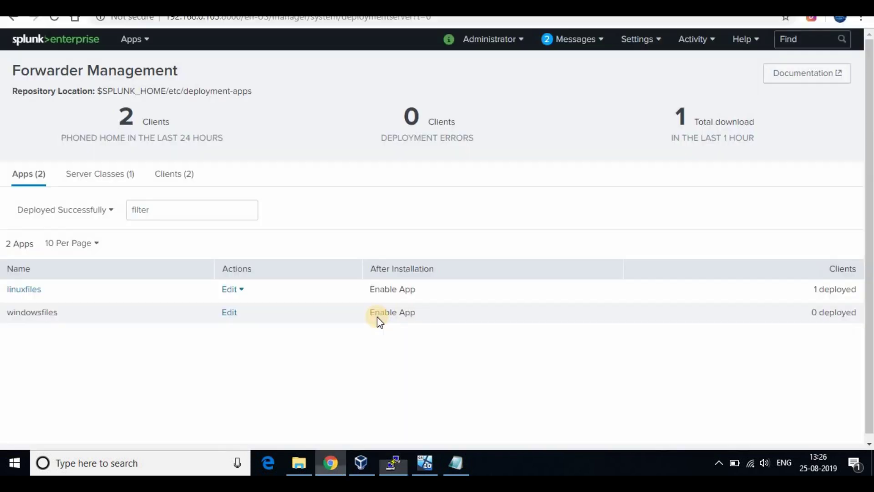
click(108, 184)
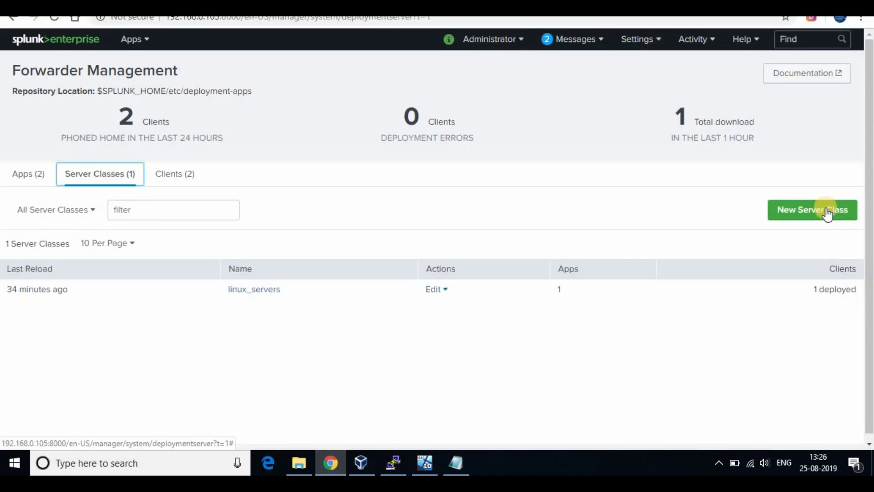
click(807, 209)
click(431, 124)
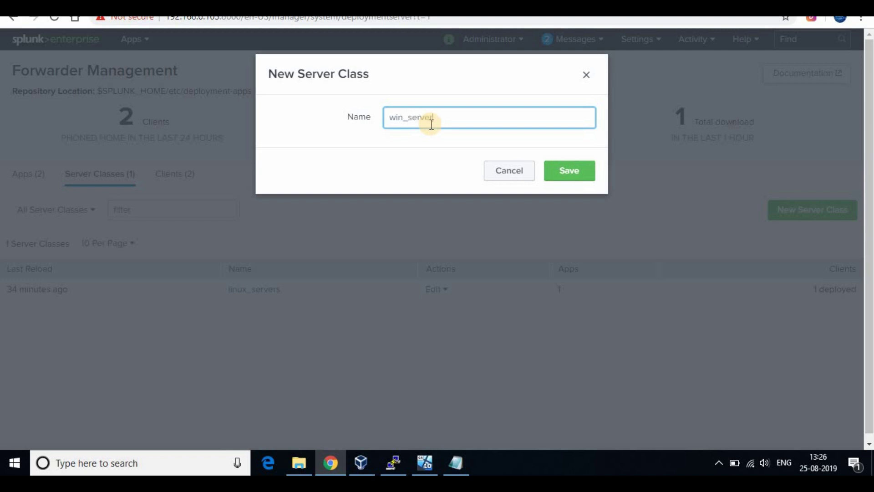
click(568, 175)
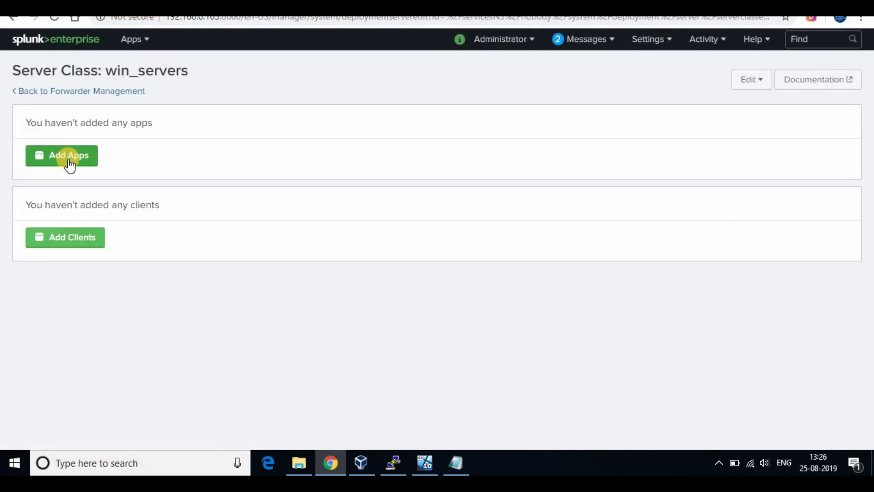
Add the windowsfiles app to the win_servers server class and save the selection
click(69, 160)
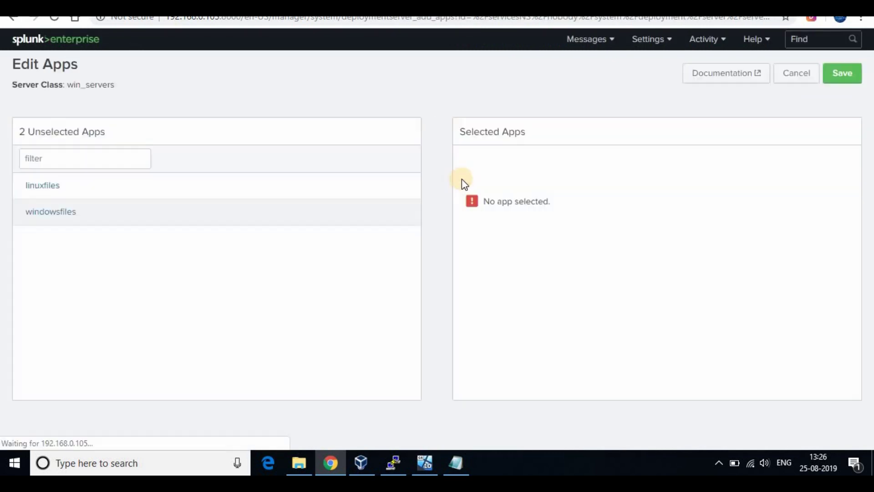
click(73, 213)
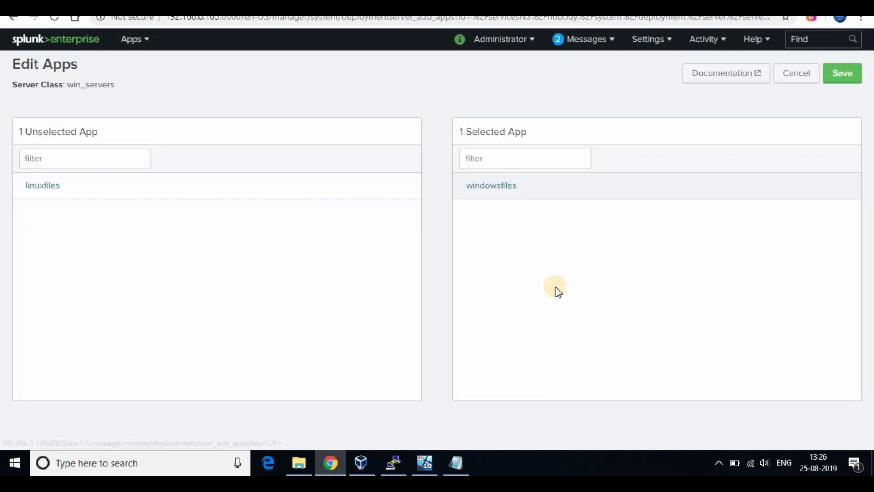
click(842, 73)
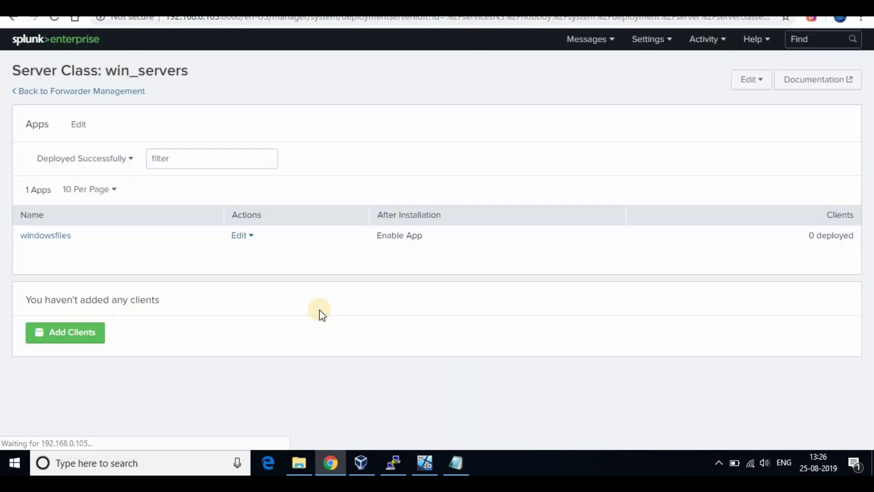
Add the Windows client to win_servers by whitelisting its address 192.168.0.104, and save the client settings
click(76, 334)
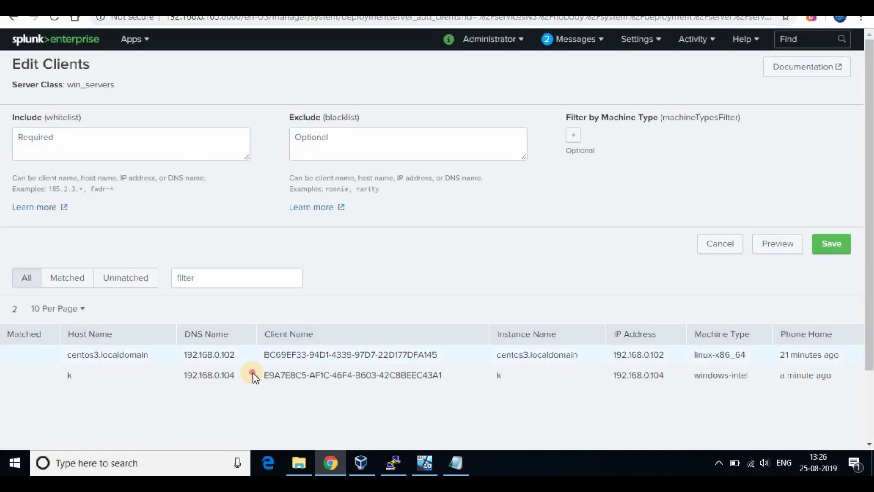
double_click(69, 375)
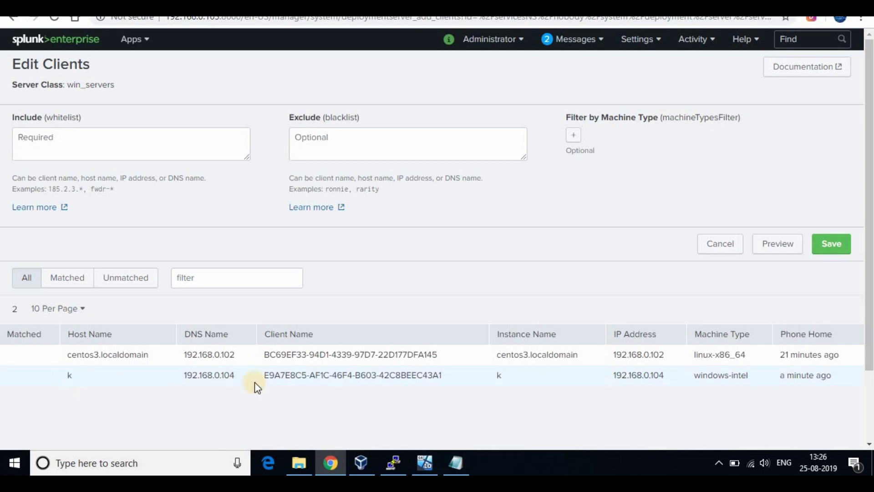
click(445, 377)
drag(182, 374, 234, 375)
key(ctrl+c)
right_click(241, 391)
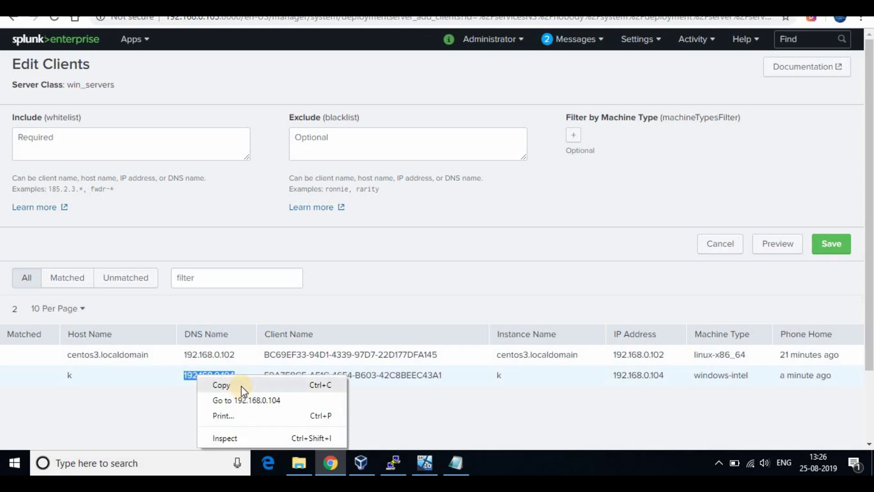
click(172, 213)
click(107, 142)
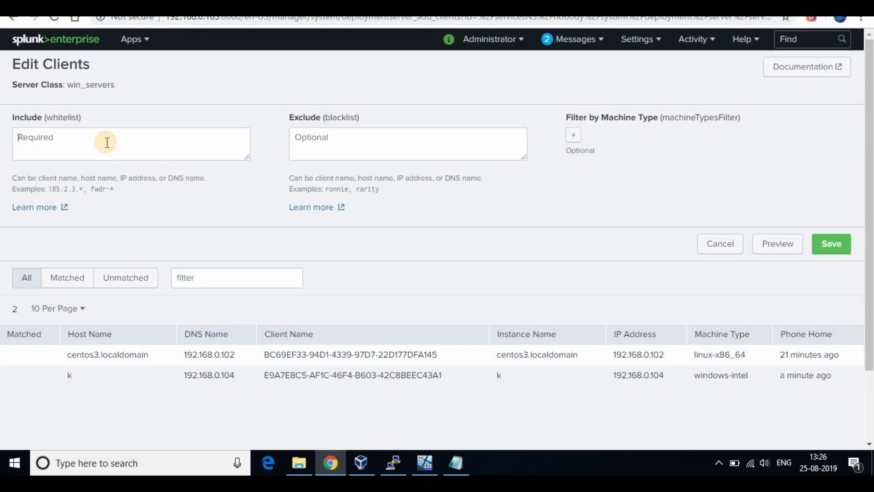
key(ctrl+v)
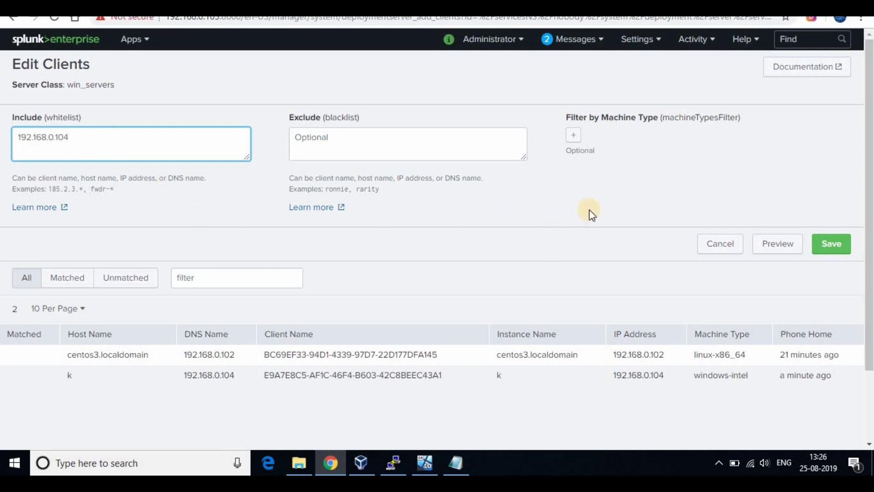
click(655, 199)
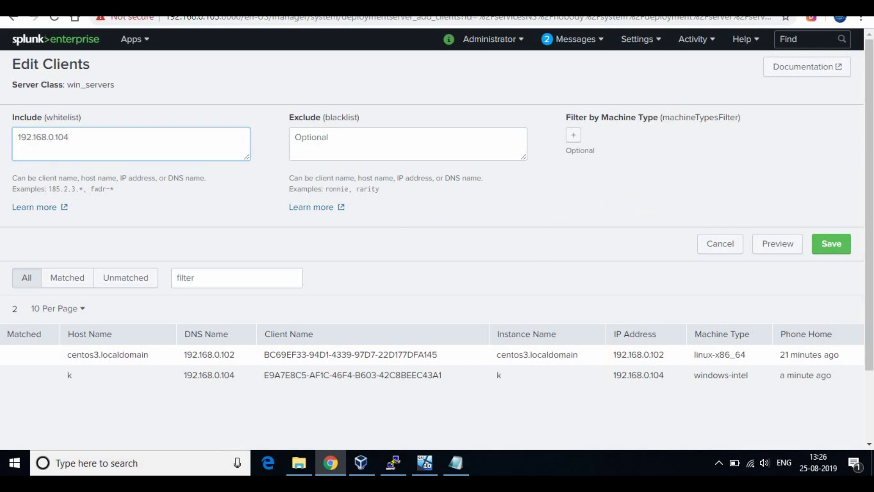
click(839, 250)
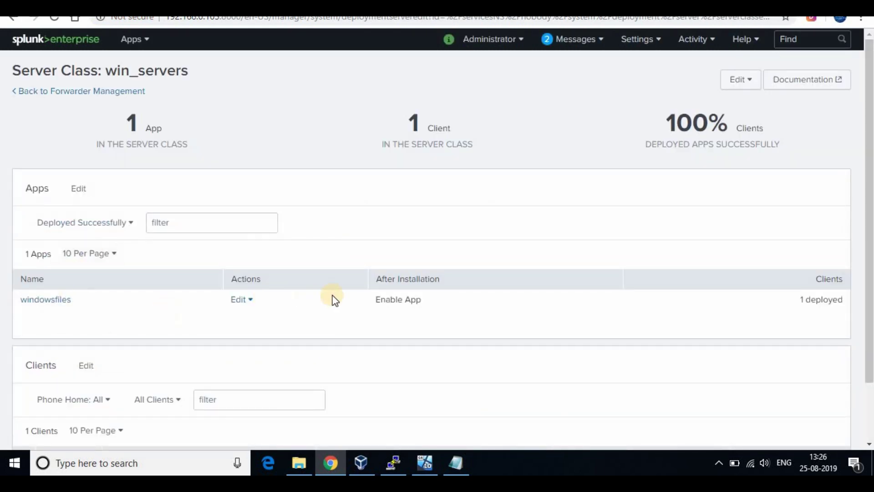
Check the apps and clients assigned to win_servers and return to the Forwarder Management overview
scroll(498, 283, down, 2)
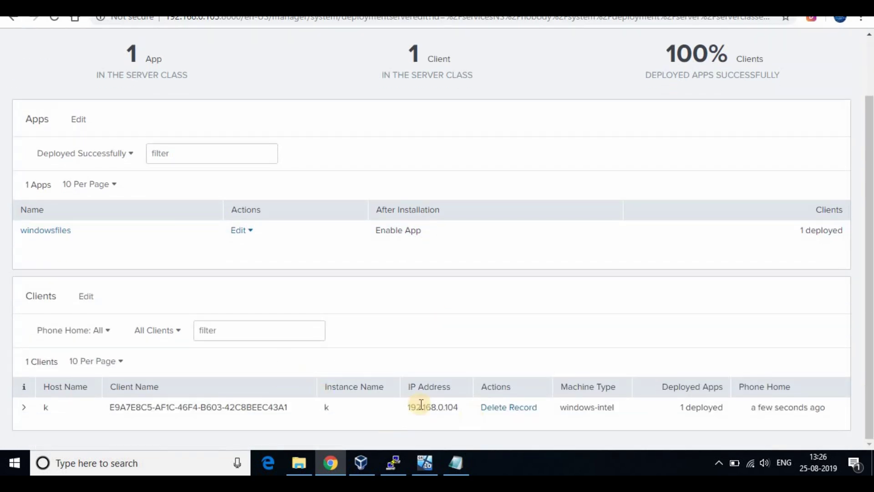
scroll(772, 121, up, 2)
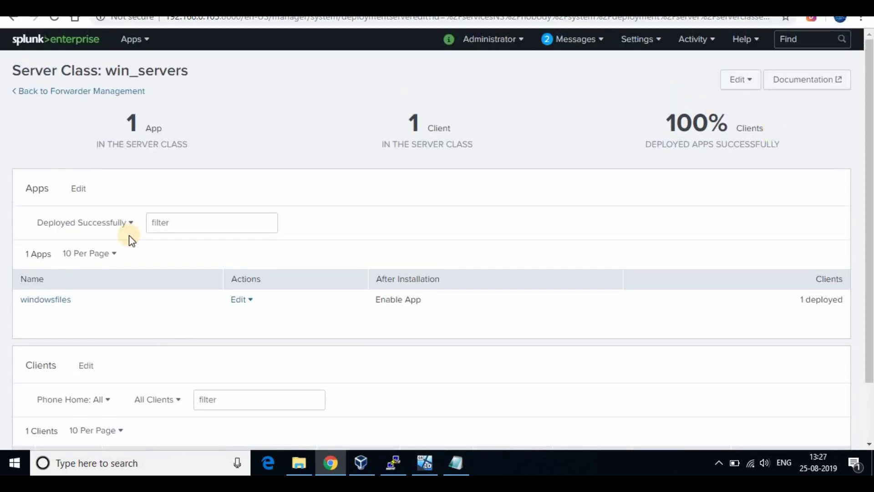
click(18, 93)
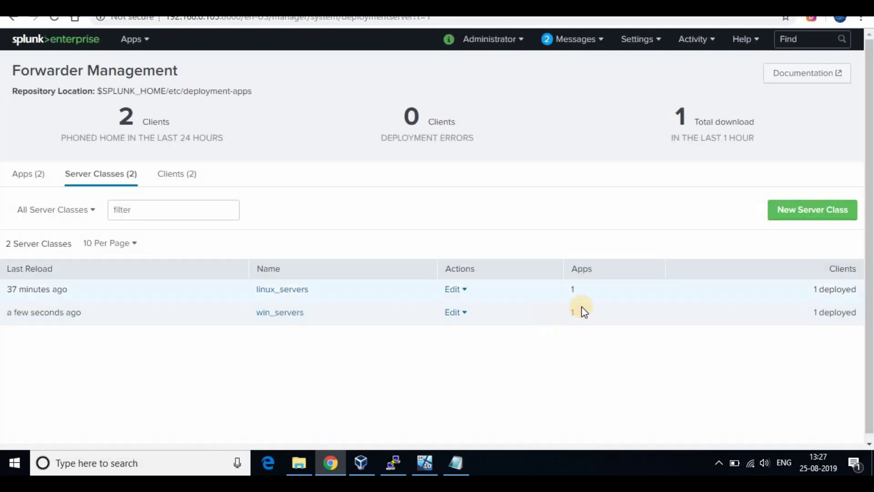
Switch to the Splunk server's terminal and display serverclass.conf with cat to check the win_servers entries
click(394, 463)
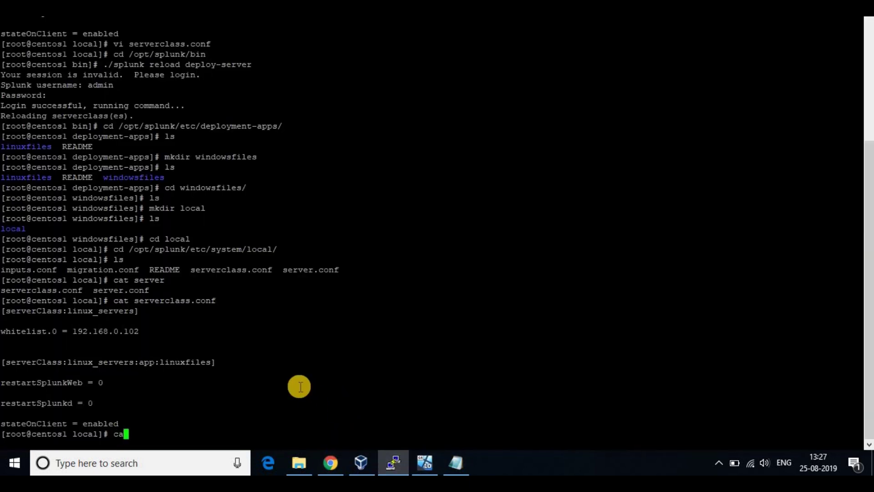
text(cat se)
key(Tab)
text(c)
key(Tab)
key(Return)
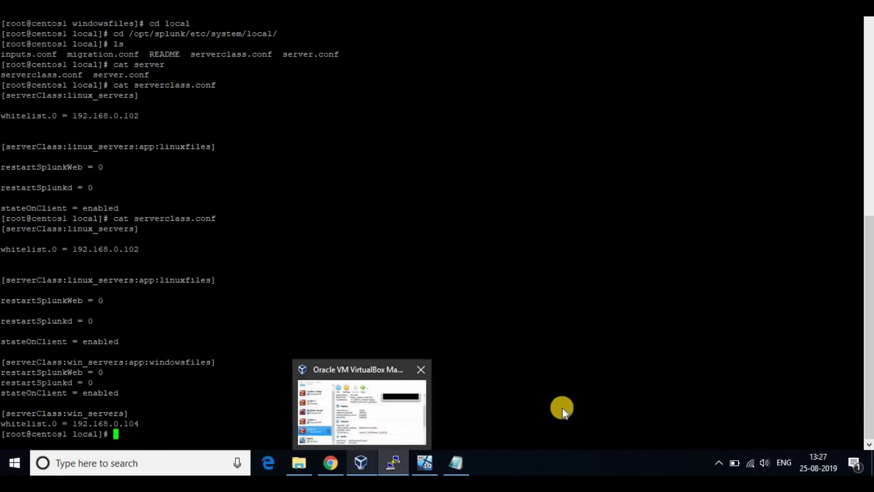
Switch to the Windows virtual machine and open etc\apps\windowsfiles\local inside SplunkUniversalForwarder, granting folder access, to check the deployed app
click(542, 472)
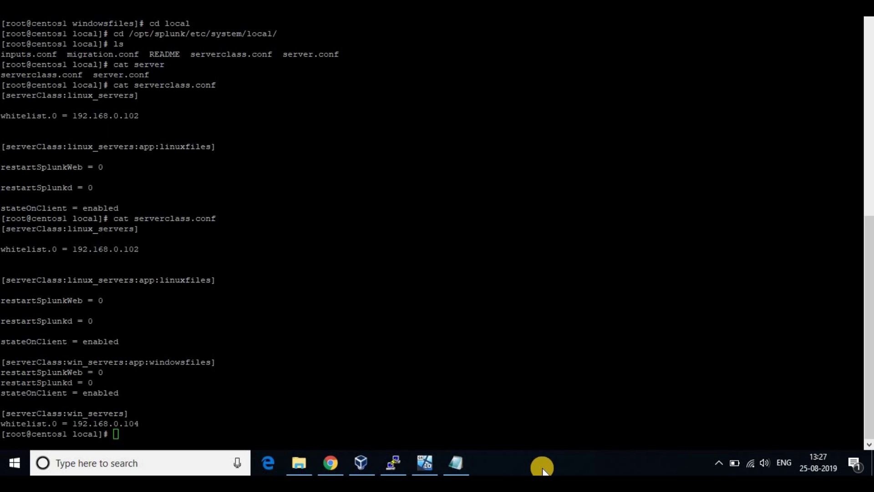
key(alt+Tab)
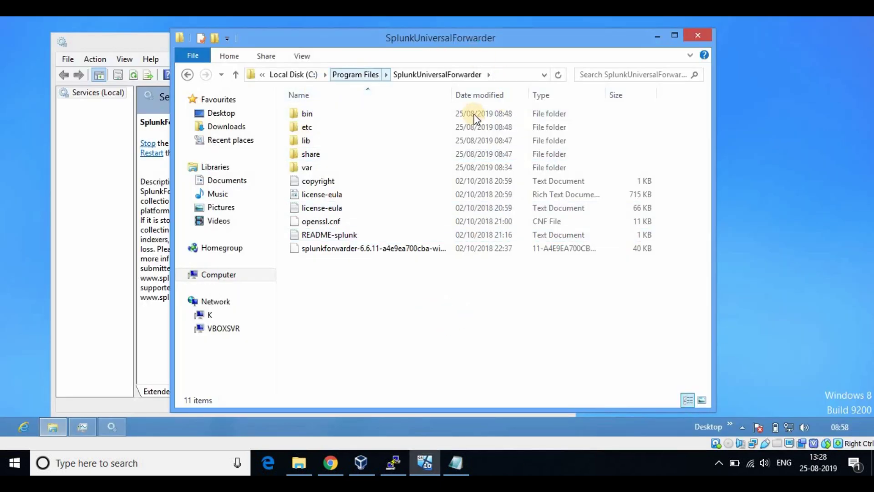
double_click(310, 130)
double_click(330, 114)
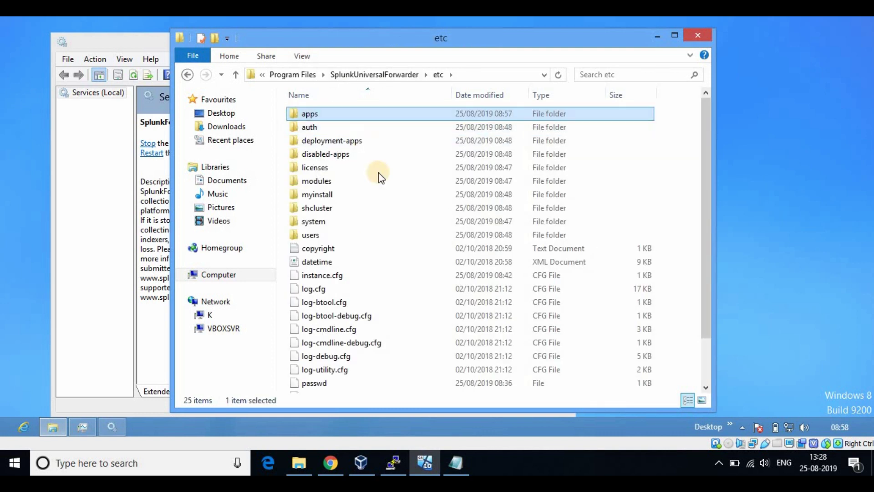
double_click(326, 184)
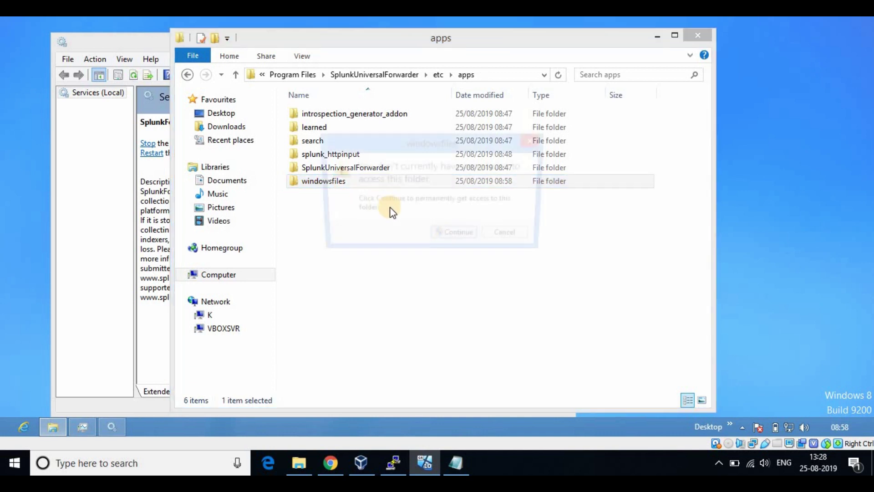
click(451, 241)
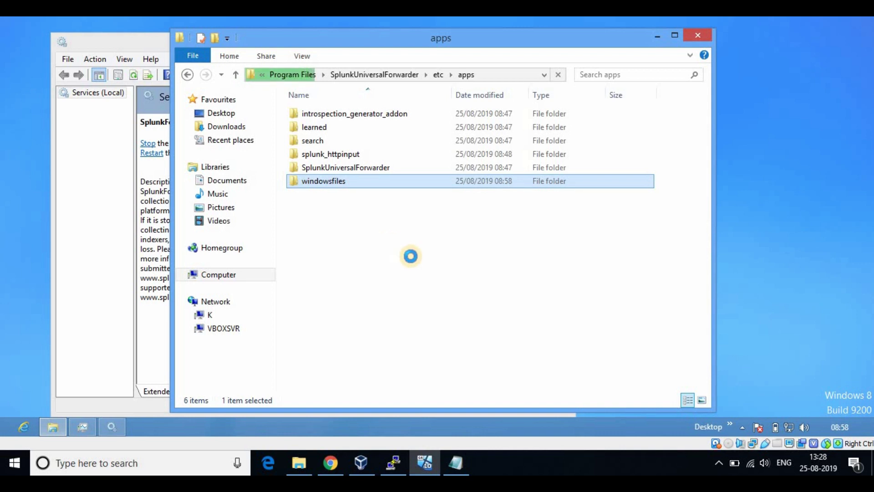
click(311, 113)
double_click(311, 114)
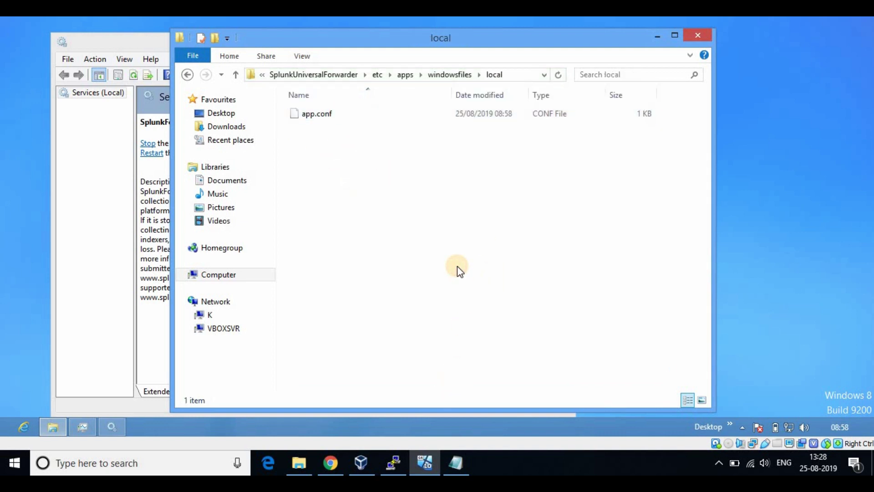
Return to the Splunk server's terminal and change to /opt/splunk/etc/deployment-apps/windowsfiles/local/
click(393, 463)
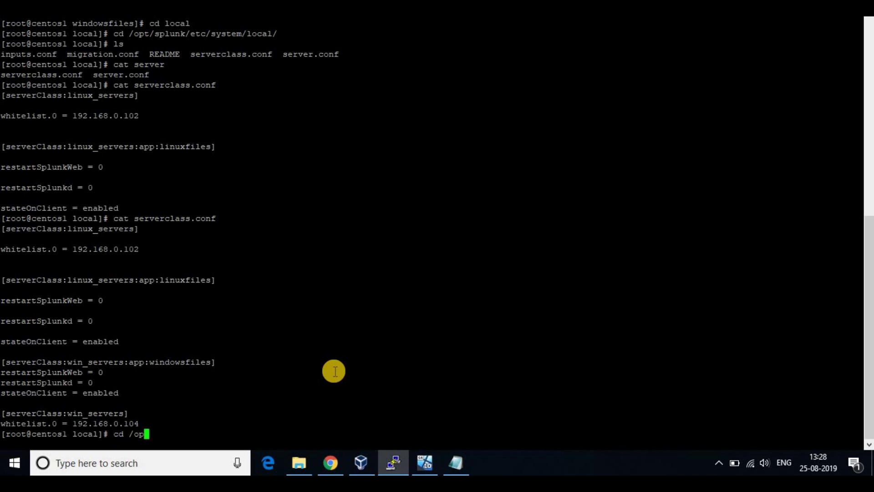
text(cd /opt/splunk/etc/de)
key(Tab)
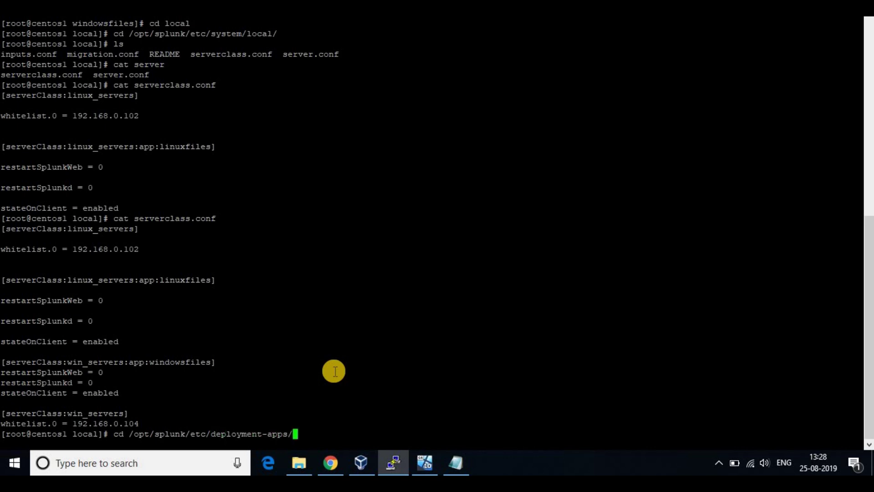
text(wi)
key(Tab)
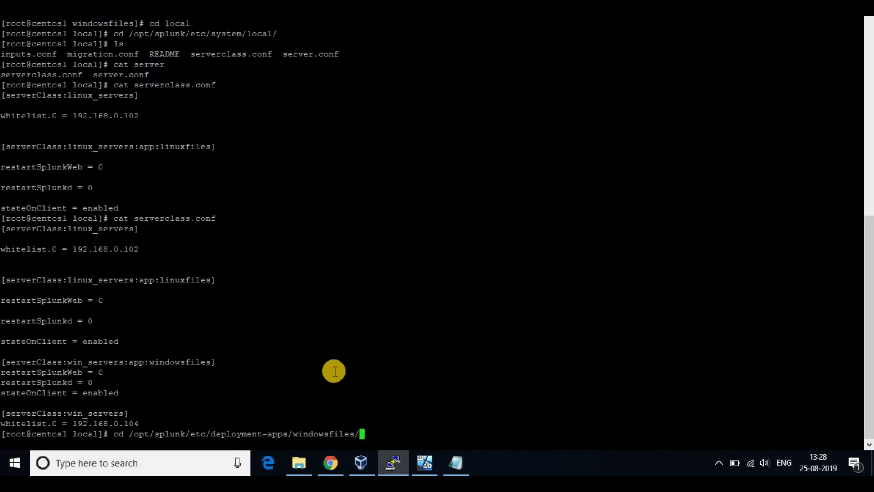
text(loc)
key(Tab)
key(Return)
List the files in the windowsfiles local directory and open a new inputs.conf in vi
text(ls)
key(Return)
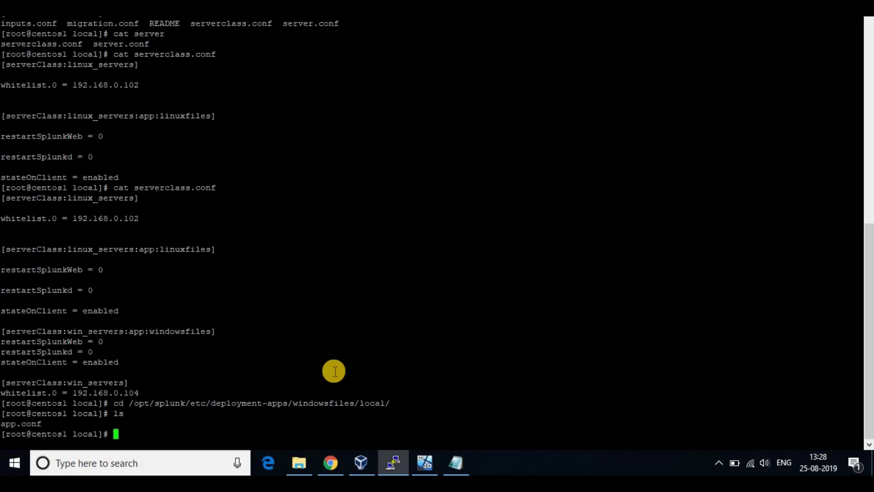
text(vi inputs.conf)
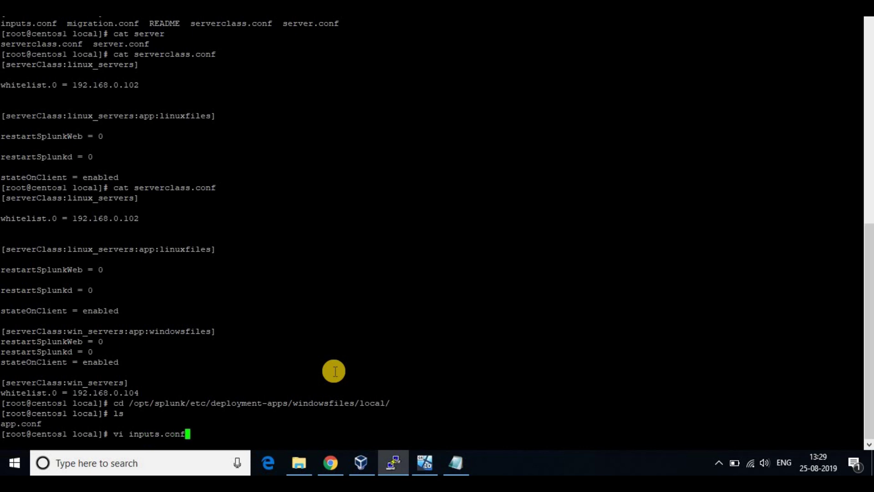
key(Return)
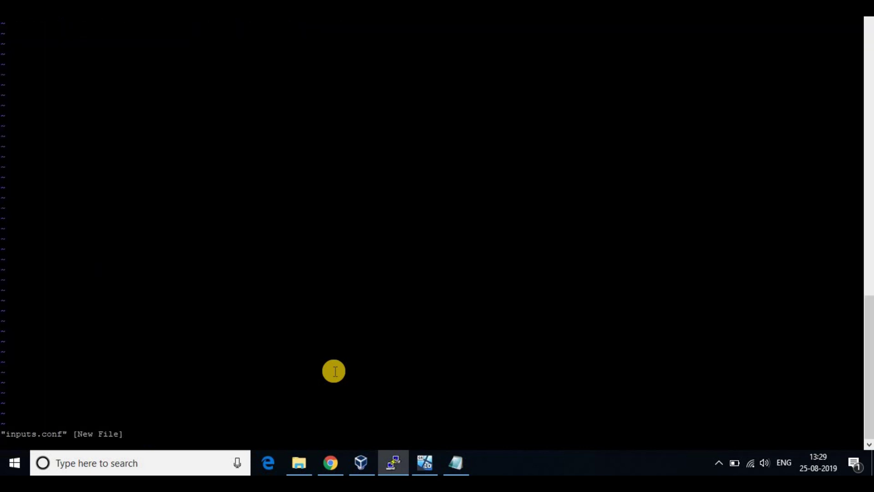
Switch to Splunk.txt in Notepad and examine the monitor stanza for C:\Windows\Performance\WinSAT\winsat.log and its index setting
click(556, 468)
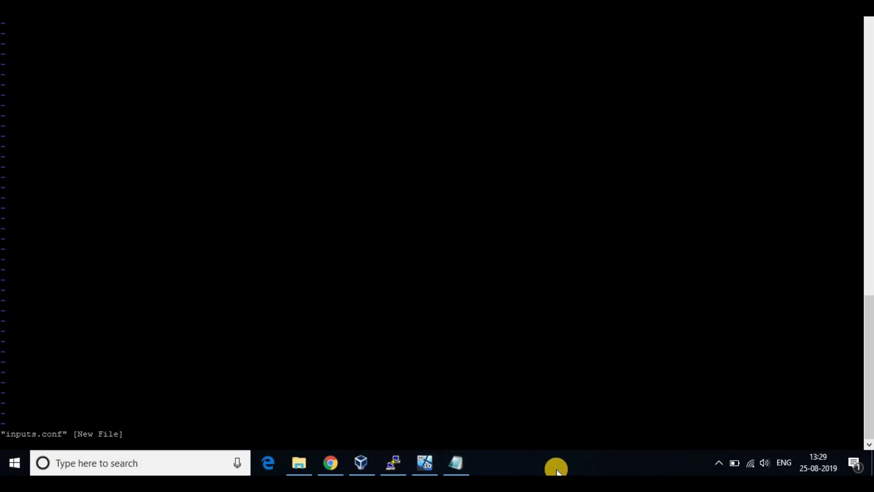
key(alt+Tab)
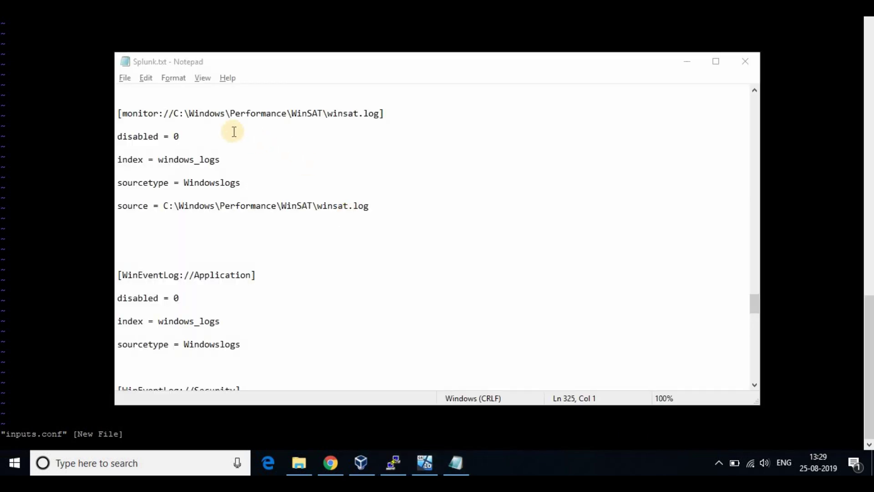
click(144, 113)
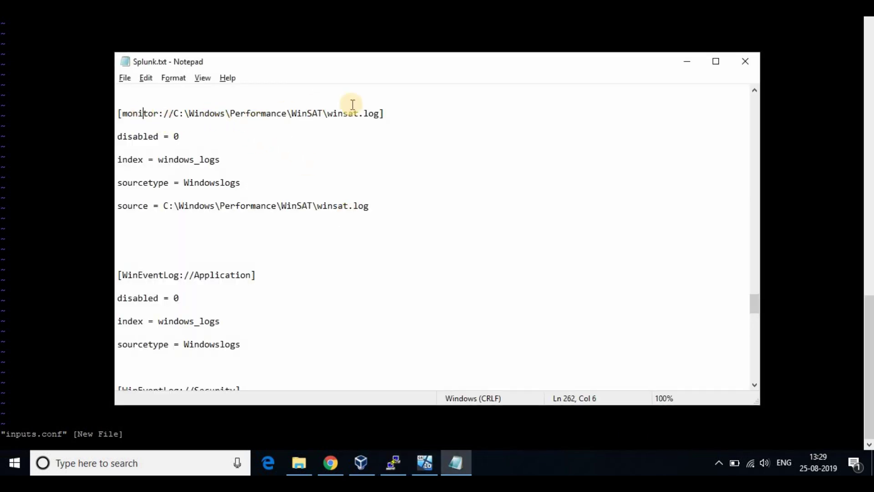
click(383, 115)
click(172, 125)
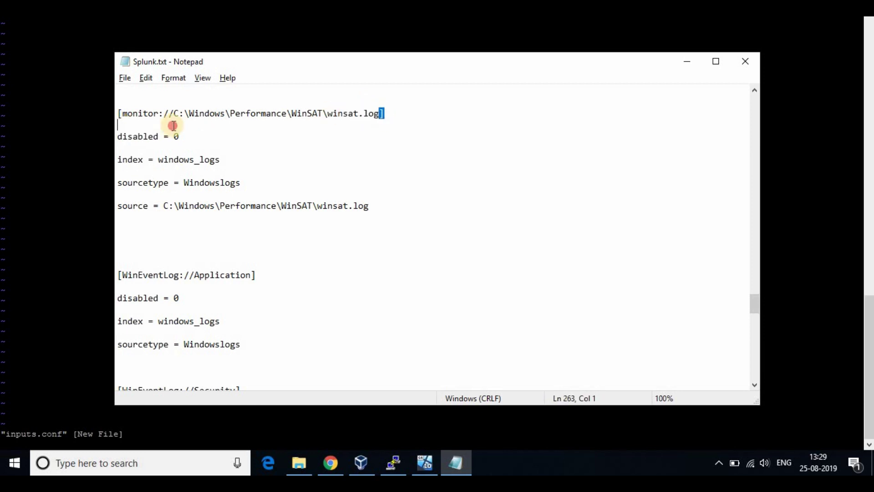
click(253, 174)
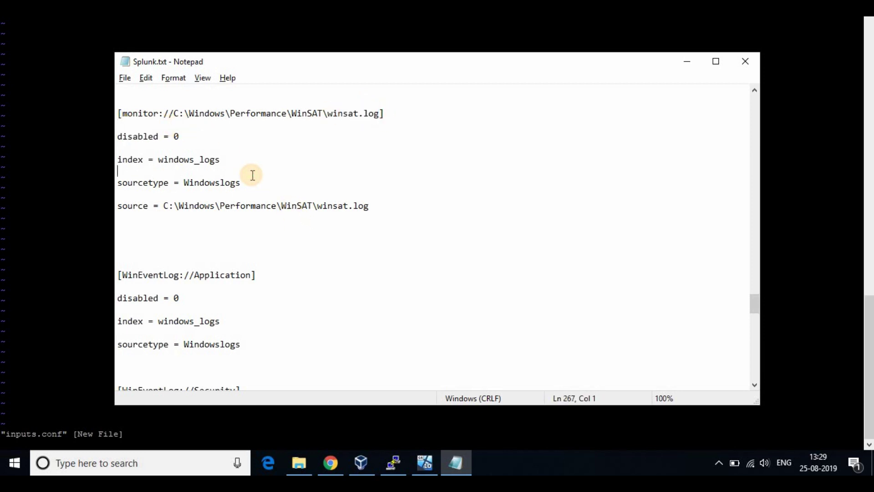
click(253, 160)
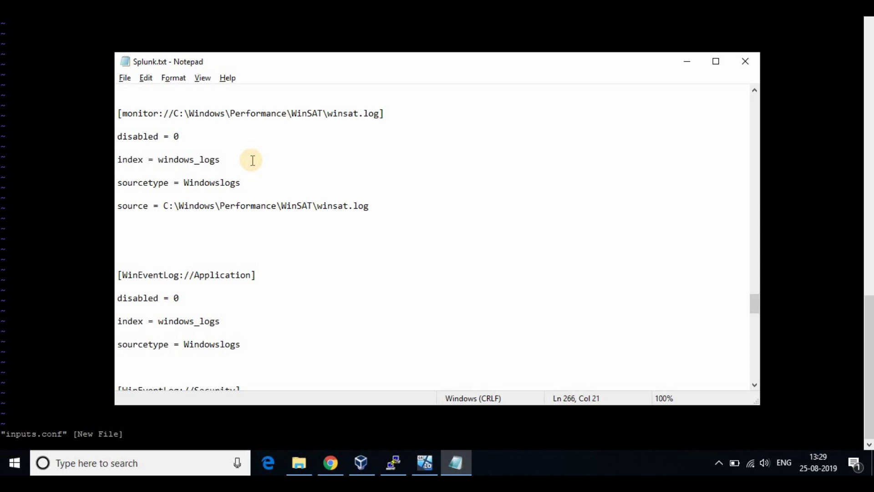
Examine the WinEventLog stanzas for Application, Security and System in Splunk.txt
scroll(252, 161, down, 1)
click(199, 238)
key(Up)
key(Up)
click(225, 238)
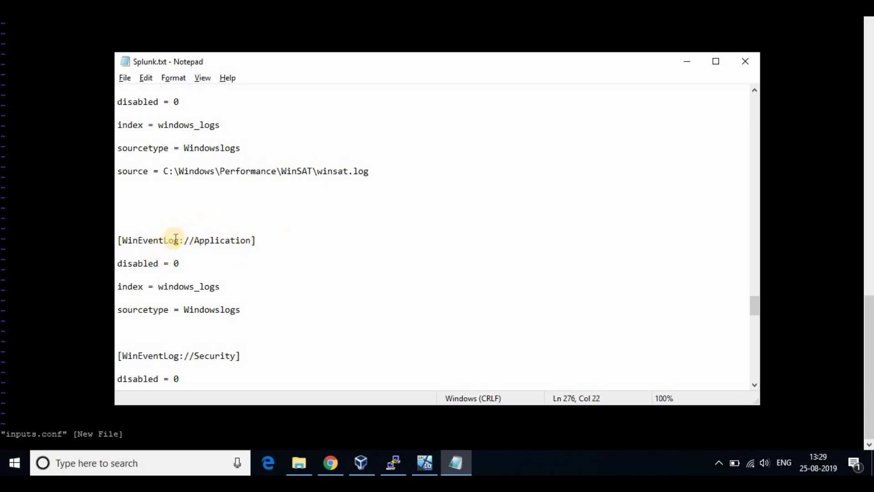
drag(179, 240, 122, 240)
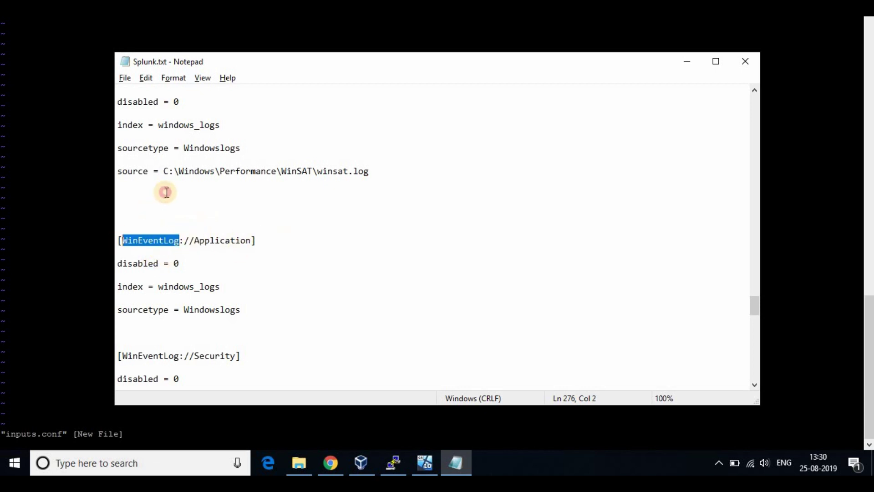
click(167, 192)
scroll(189, 275, down, 3)
click(180, 251)
scroll(191, 274, down, 1)
click(174, 301)
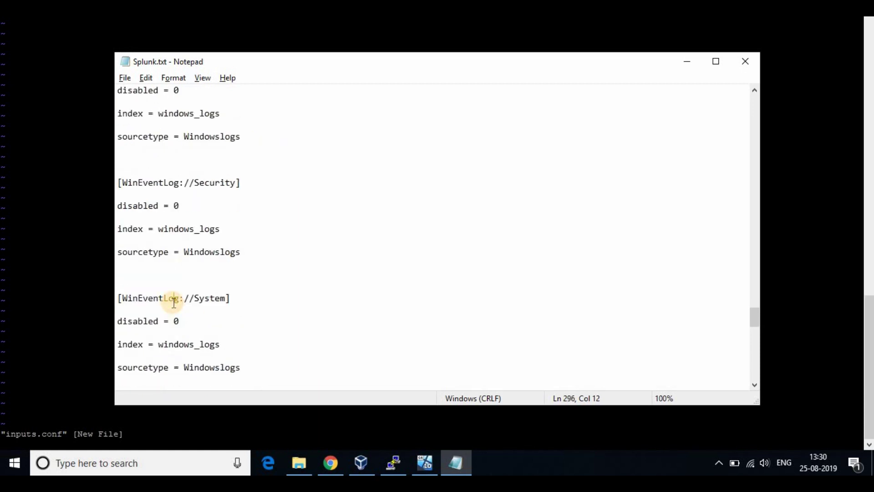
scroll(174, 303, down, 2)
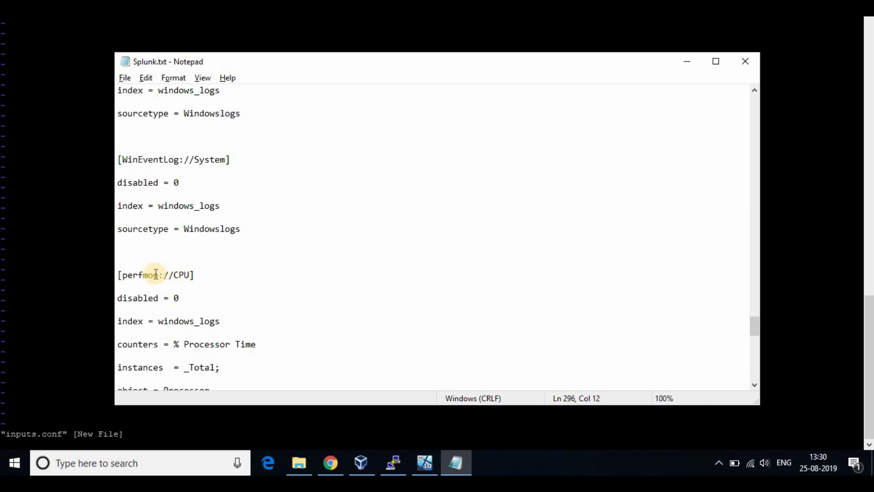
Examine the perfmon://CPU stanza header in Splunk.txt and read through the settings below it
drag(121, 275, 174, 274)
click(174, 274)
key(Home)
shift+click(195, 275)
click(219, 254)
scroll(229, 273, down, 1)
scroll(233, 284, down, 2)
click(152, 309)
click(234, 295)
scroll(231, 302, down, 3)
scroll(231, 301, up, 4)
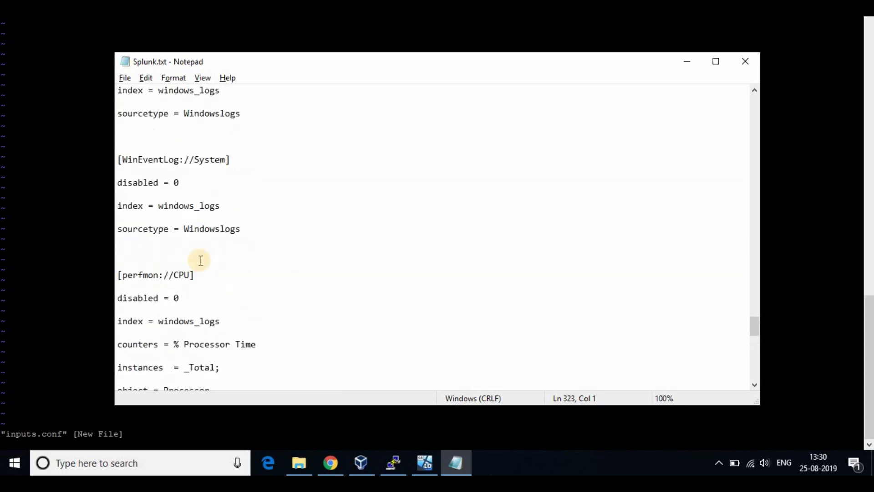
Review the index setting of the perfmon://CPU stanza, the WinEventLog stanzas above it, and the perfmon://LogicalDisk stanza
scroll(226, 211, down, 1)
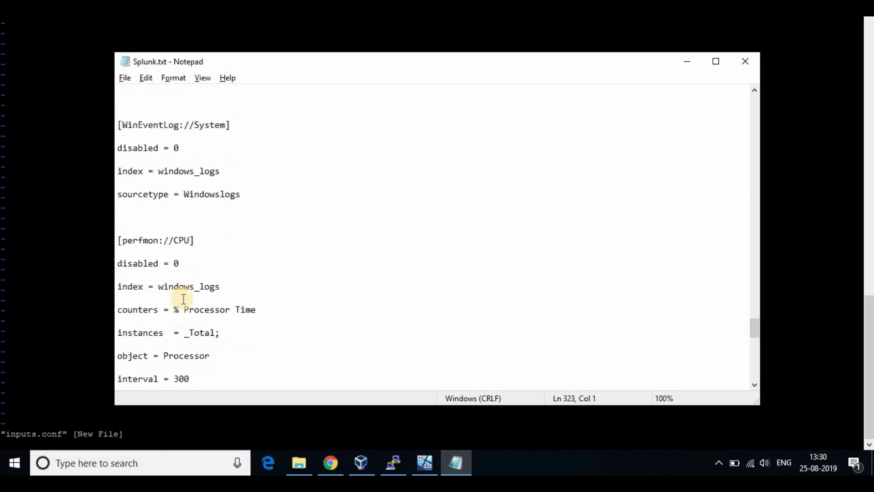
drag(222, 286, 163, 286)
click(236, 263)
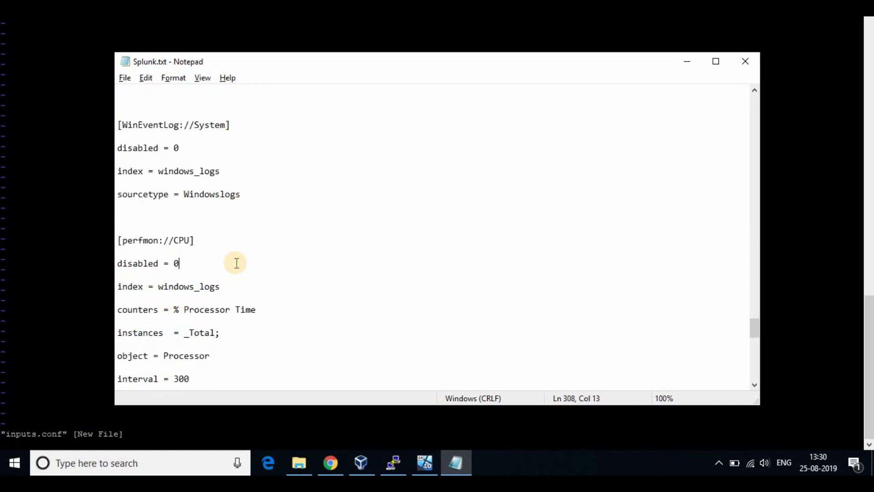
scroll(236, 263, down, 1)
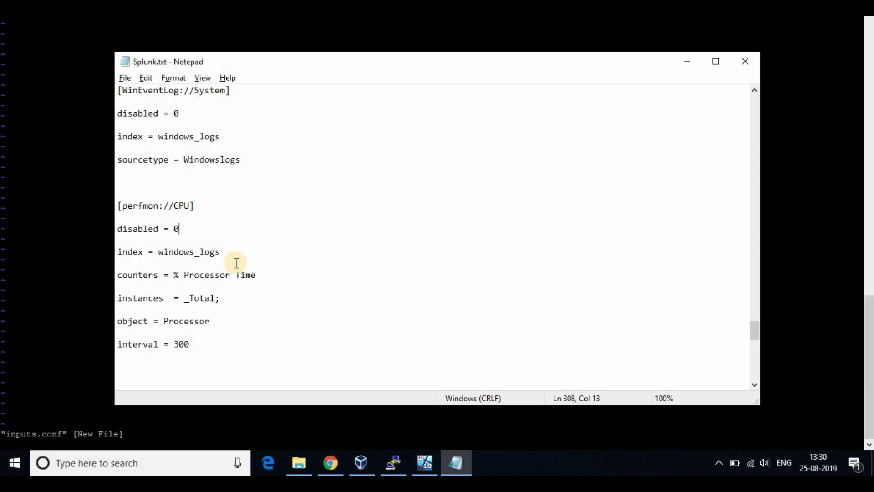
scroll(236, 263, up, 2)
scroll(236, 263, up, 1)
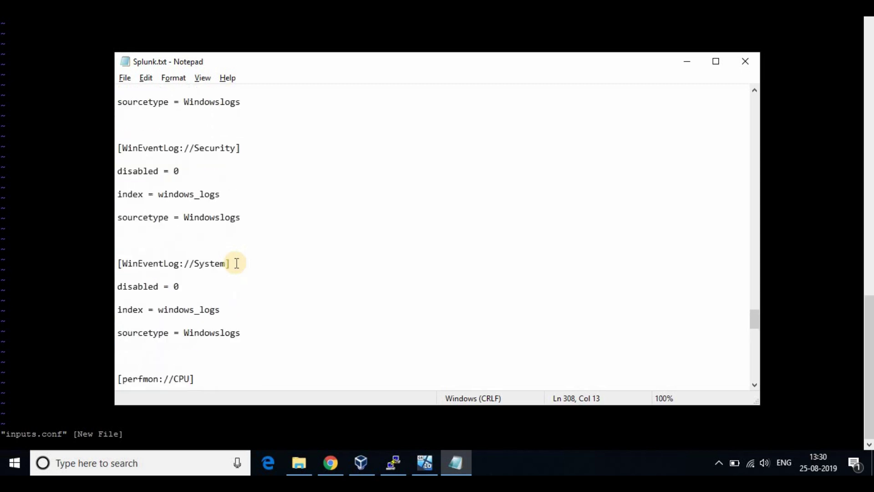
scroll(236, 263, up, 5)
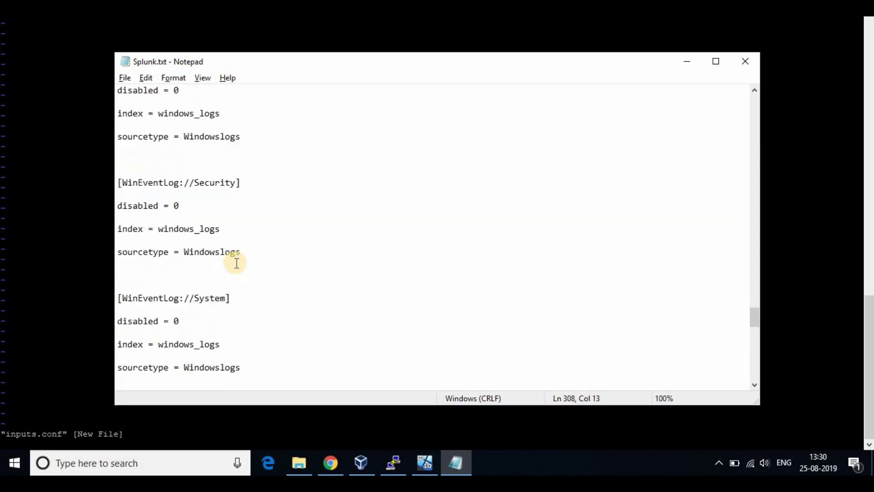
scroll(211, 236, down, 6)
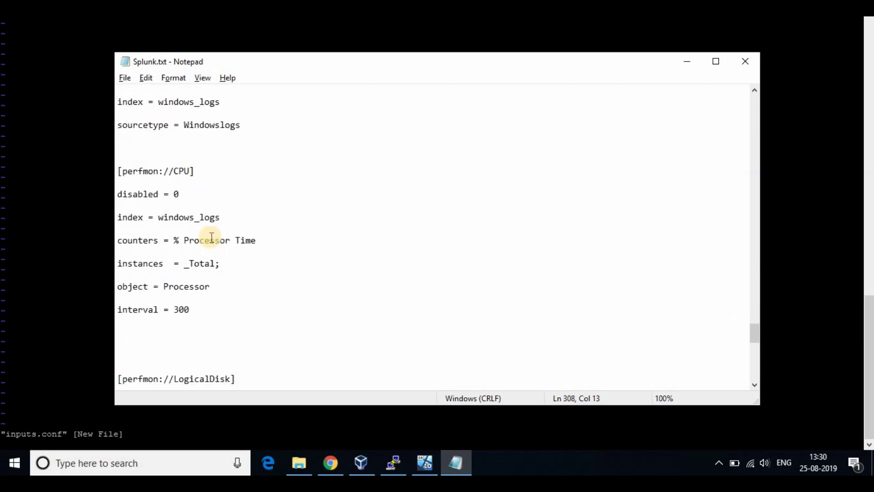
scroll(211, 236, down, 3)
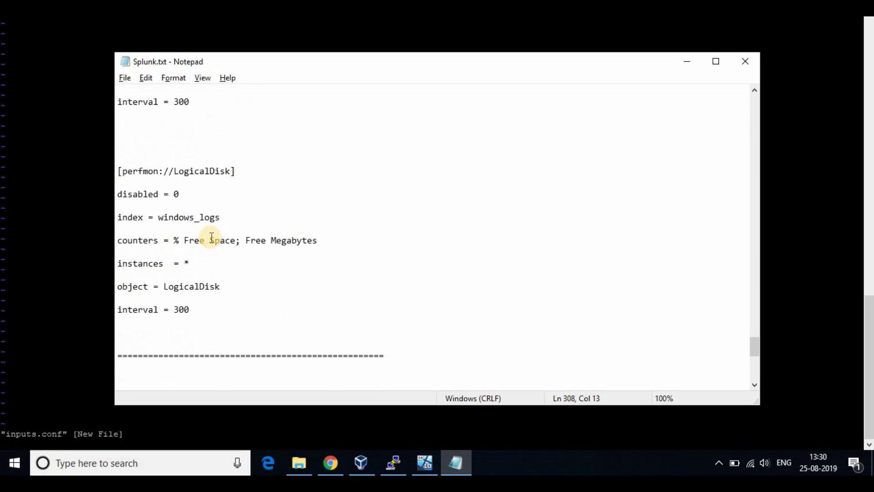
scroll(211, 236, up, 1)
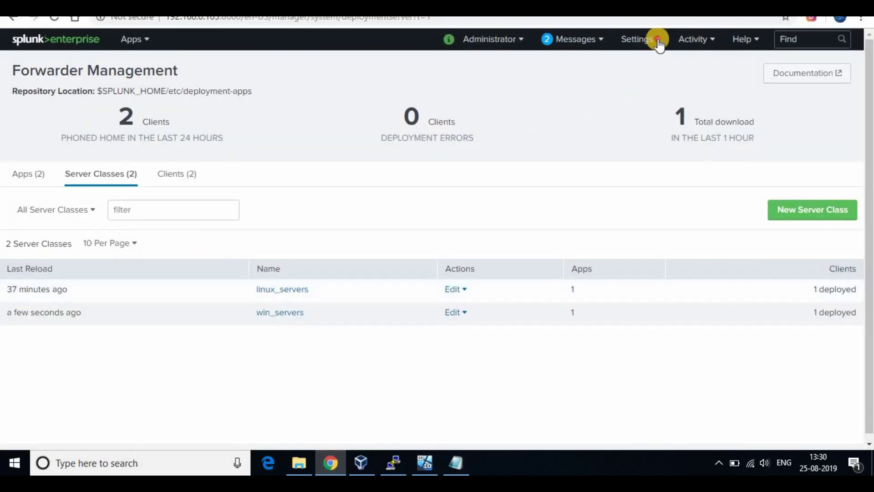
Switch to Splunk in the browser, open the Indexes page, filter the list by win, and clear the filter
click(657, 40)
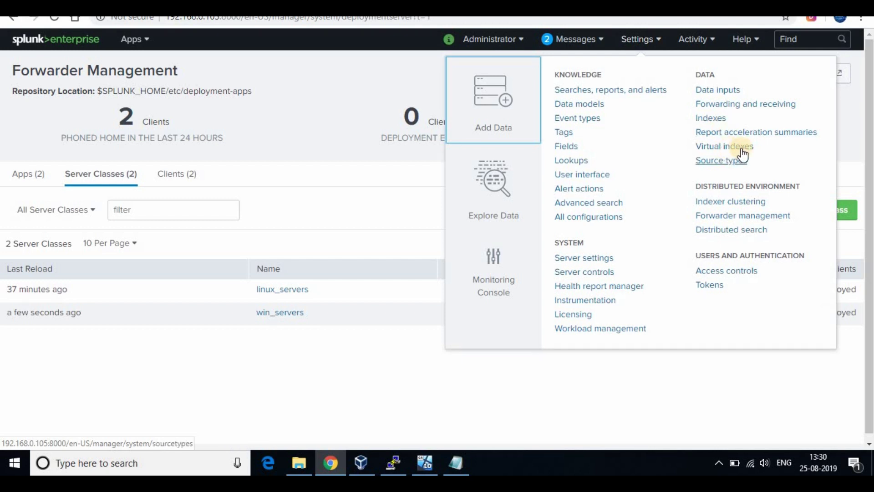
click(713, 119)
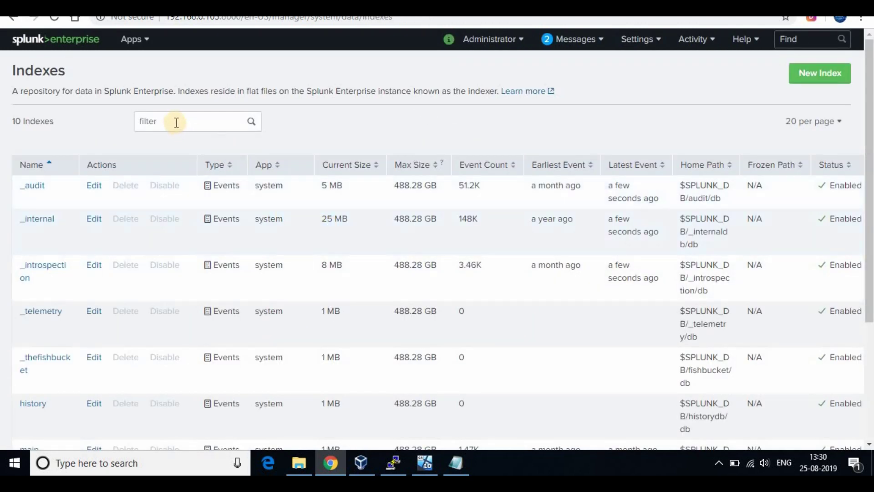
click(176, 123)
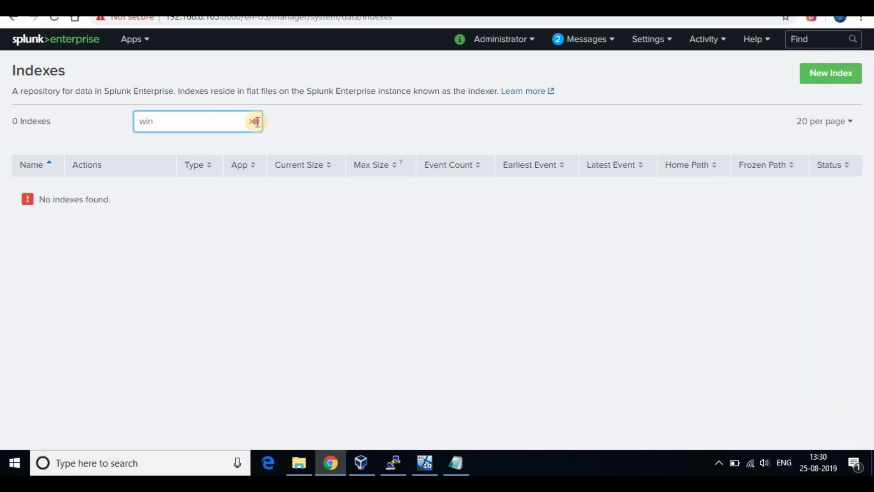
click(252, 121)
click(252, 121)
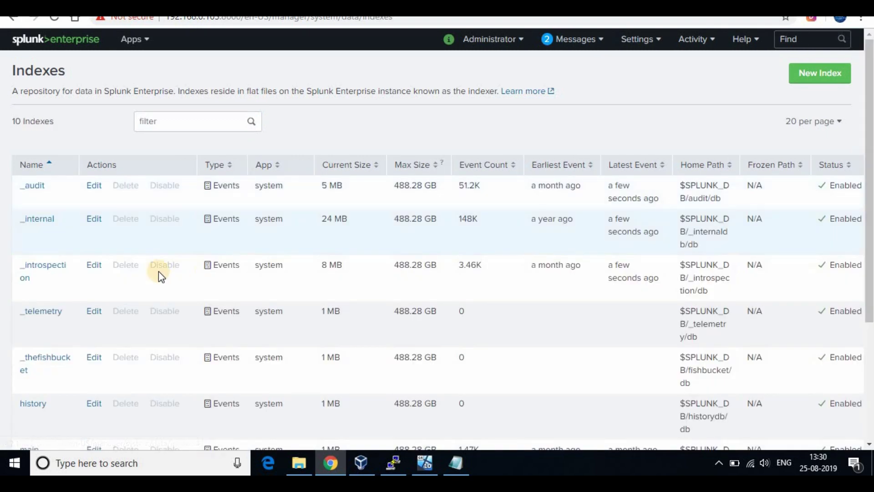
Look through the full index list, including the security index, and compare it with the index setting in Splunk.txt
scroll(159, 278, down, 4)
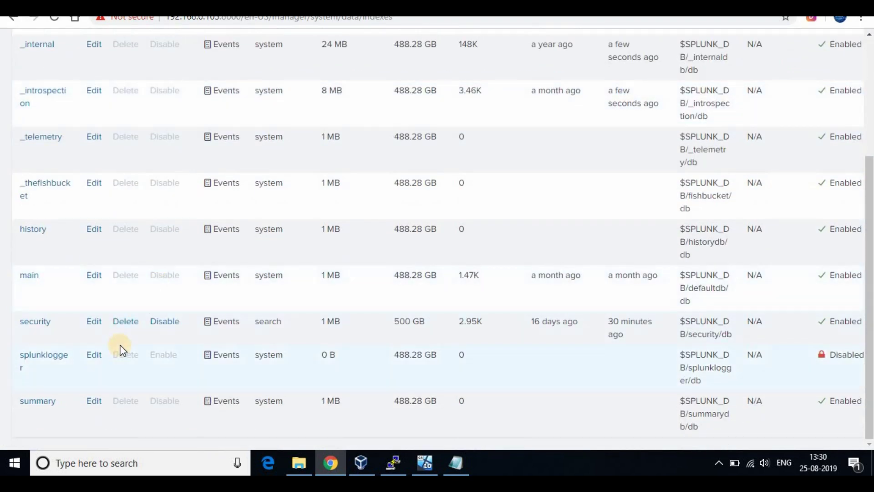
scroll(120, 351, up, 1)
scroll(97, 368, down, 1)
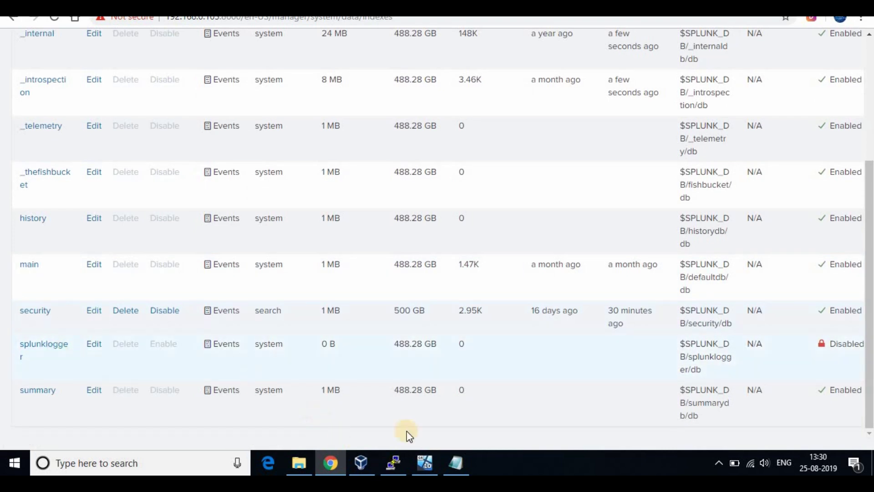
scroll(185, 318, up, 3)
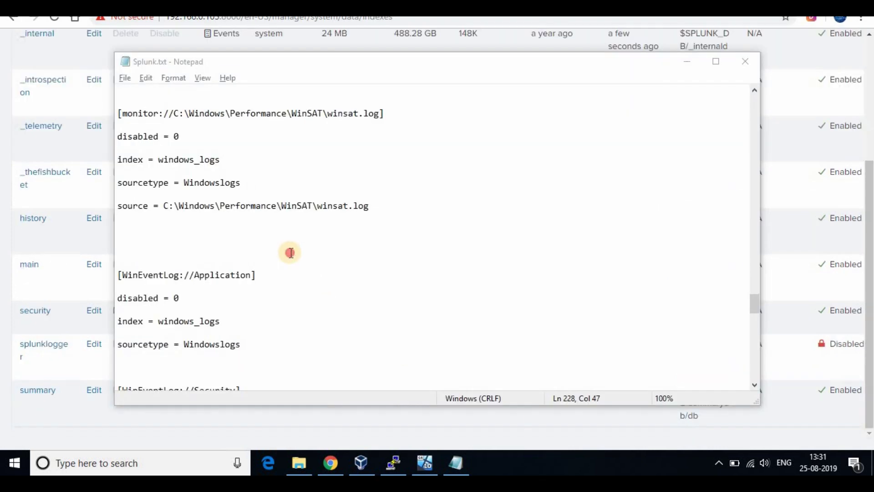
click(289, 250)
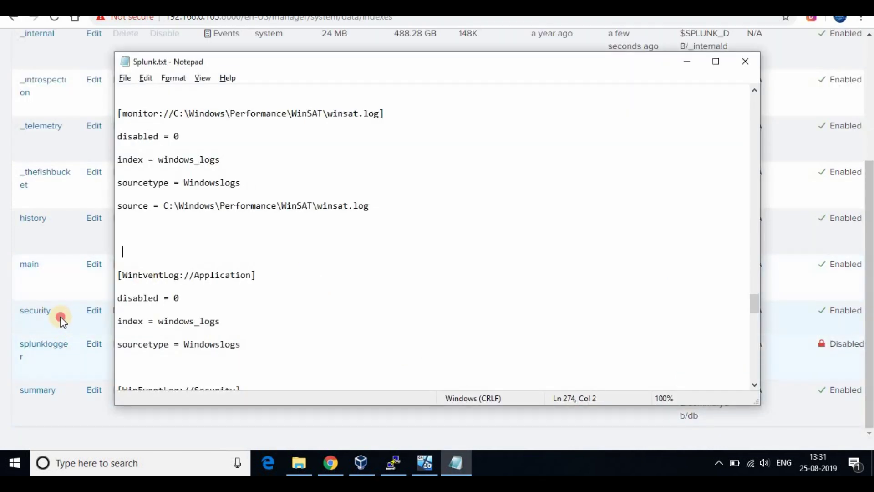
shift+click(62, 321)
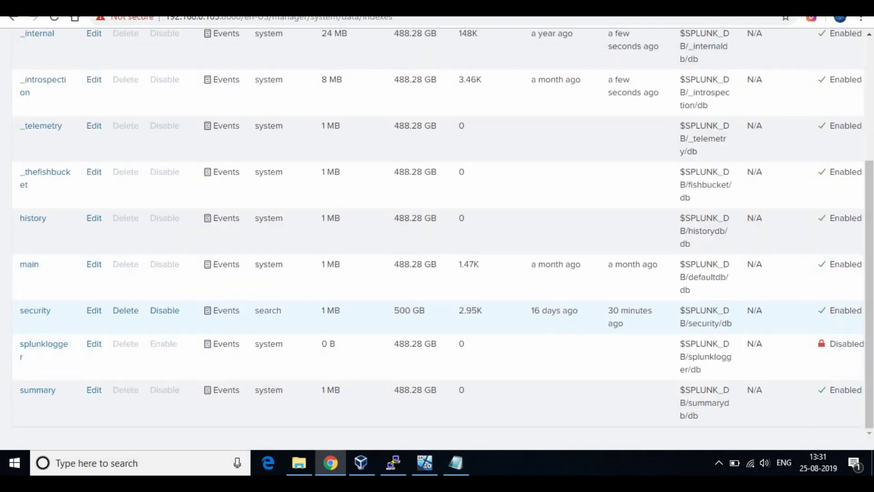
click(505, 323)
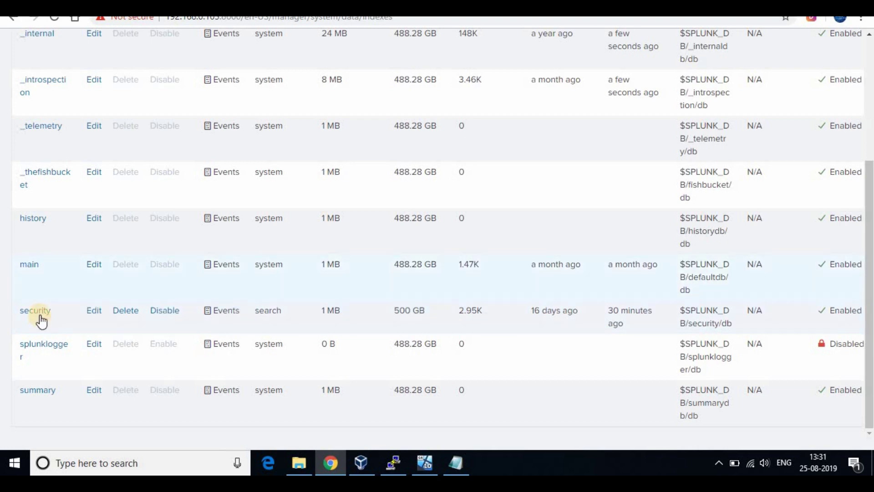
Copy the index name windows_logs from the winsat.log stanza in Splunk.txt and return to the browser
click(456, 465)
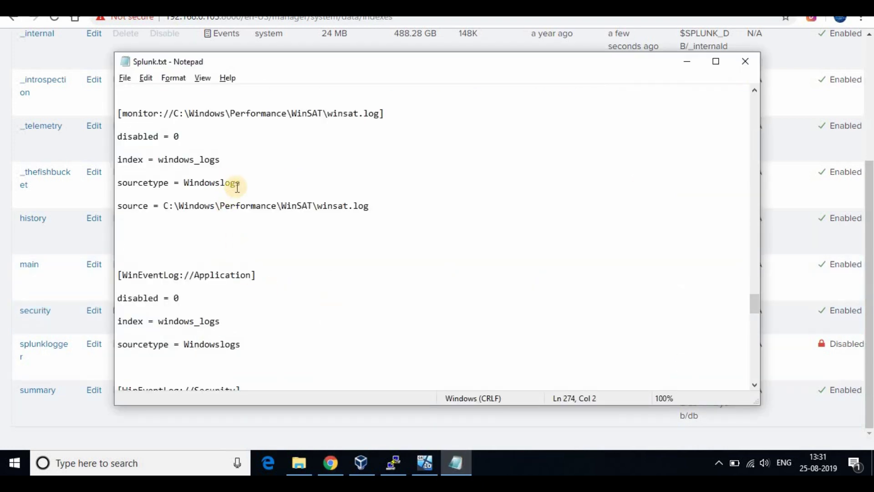
drag(220, 160, 164, 156)
right_click(165, 157)
click(225, 196)
click(687, 62)
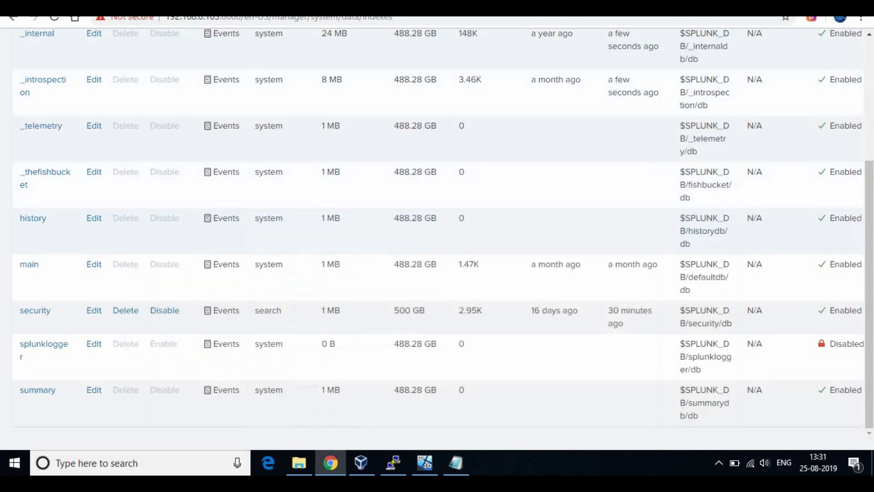
Create a new events index named windows_logs and check for it in the index list
scroll(581, 164, up, 5)
click(806, 74)
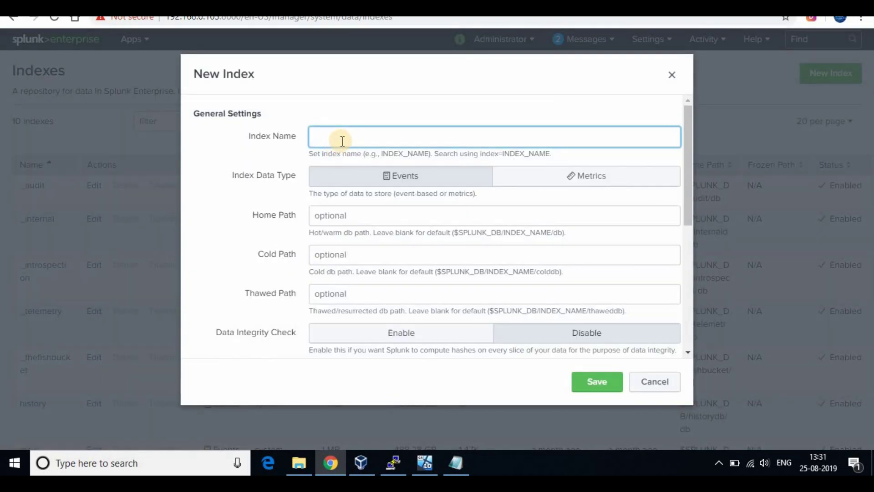
click(609, 380)
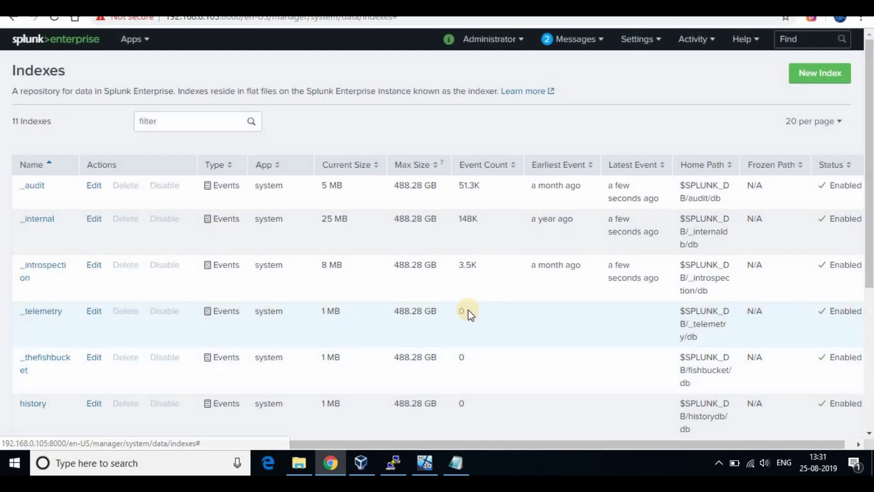
scroll(171, 273, down, 5)
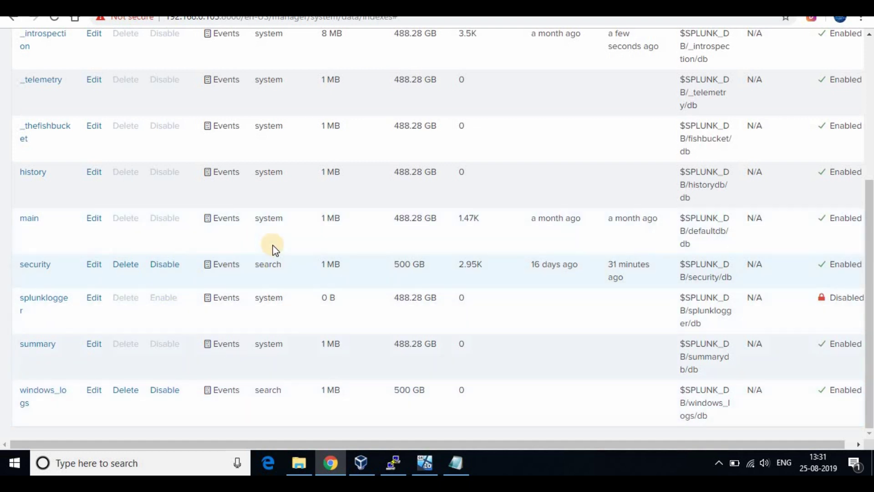
scroll(273, 246, up, 5)
Return to Splunk.txt in Notepad and examine the sourcetype setting of the winsat.log monitor stanza
click(531, 469)
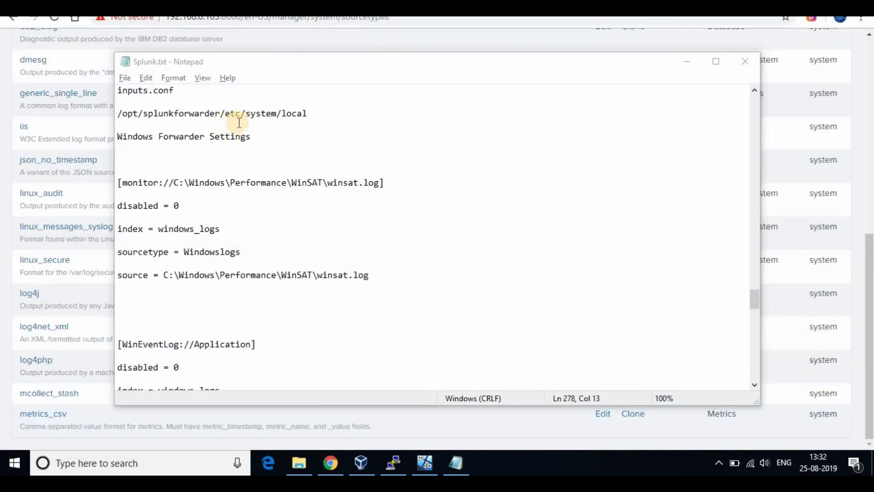
click(232, 124)
scroll(226, 213, down, 1)
drag(239, 183, 98, 191)
shift+click(135, 172)
click(178, 183)
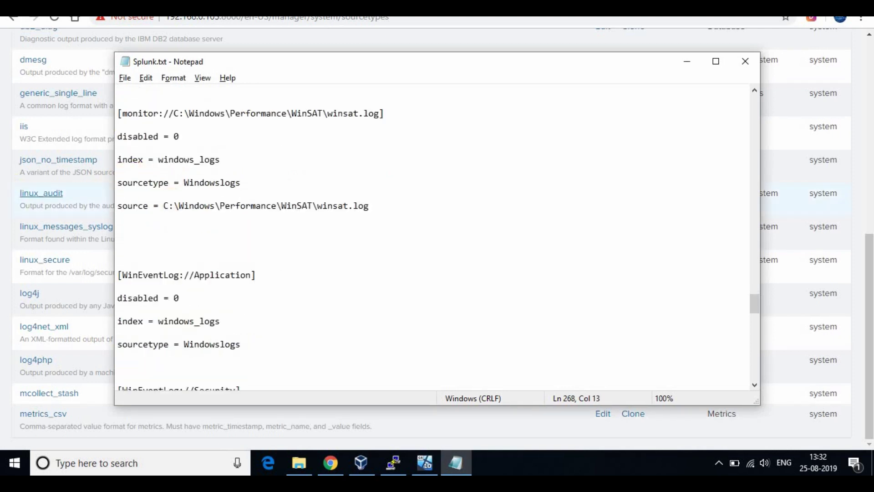
click(582, 47)
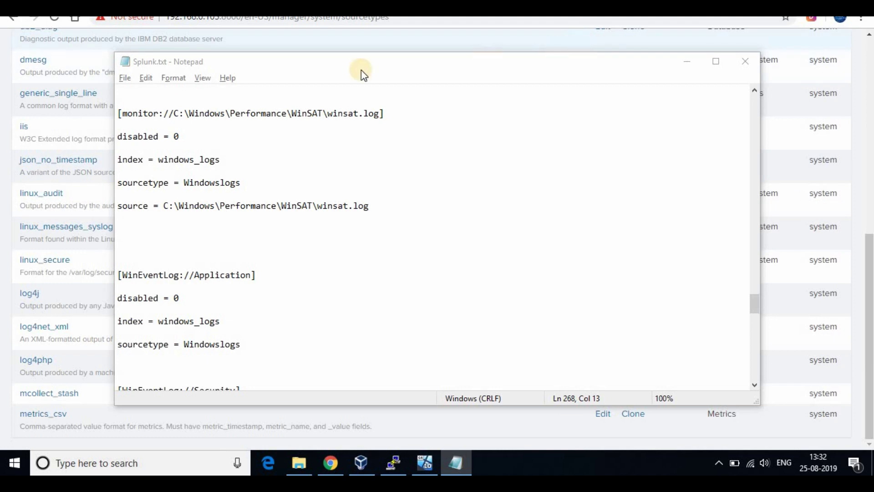
Switch to Splunk in the browser, open the Source Types page and filter the list by window
scroll(614, 103, up, 10)
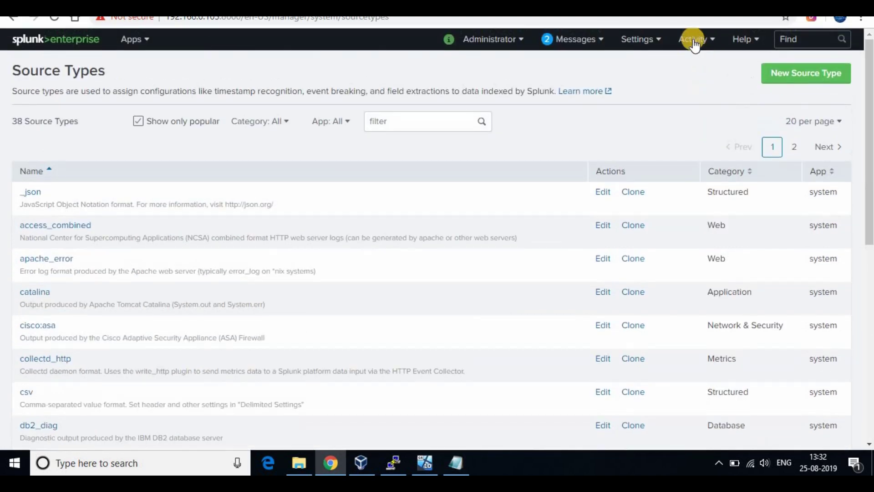
click(657, 39)
click(722, 157)
click(402, 129)
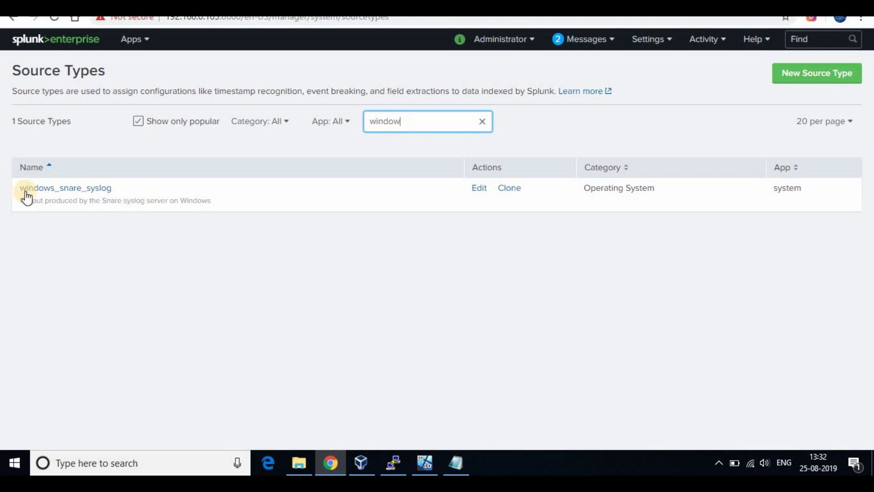
Copy the source type name Windowslogs from the winsat.log stanza in Splunk.txt and create a Splunk source type with that name
click(454, 463)
drag(245, 185, 184, 182)
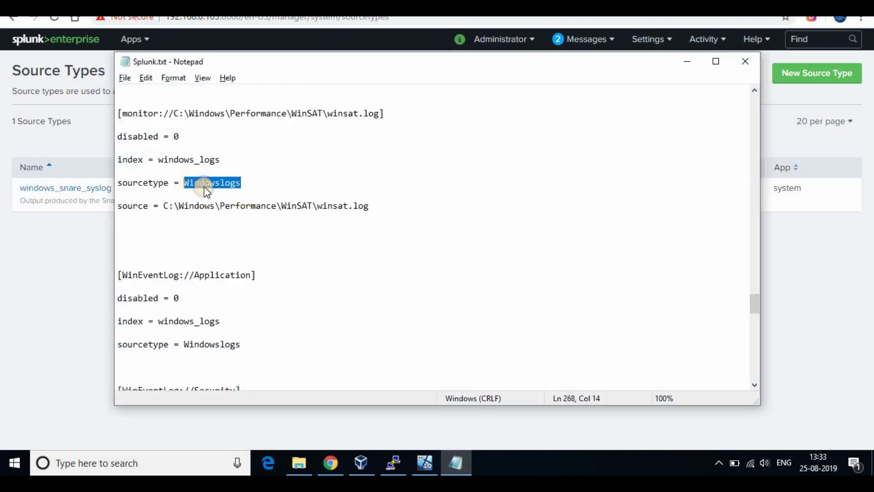
right_click(187, 181)
click(219, 221)
click(815, 78)
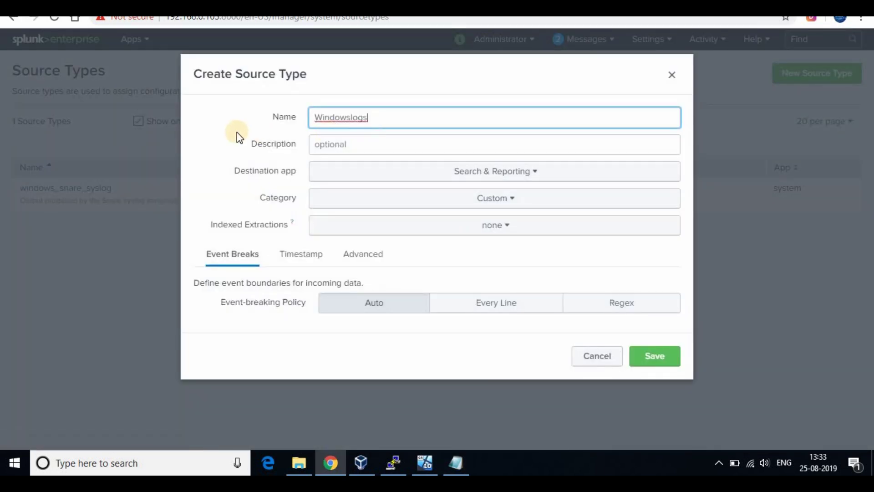
click(220, 132)
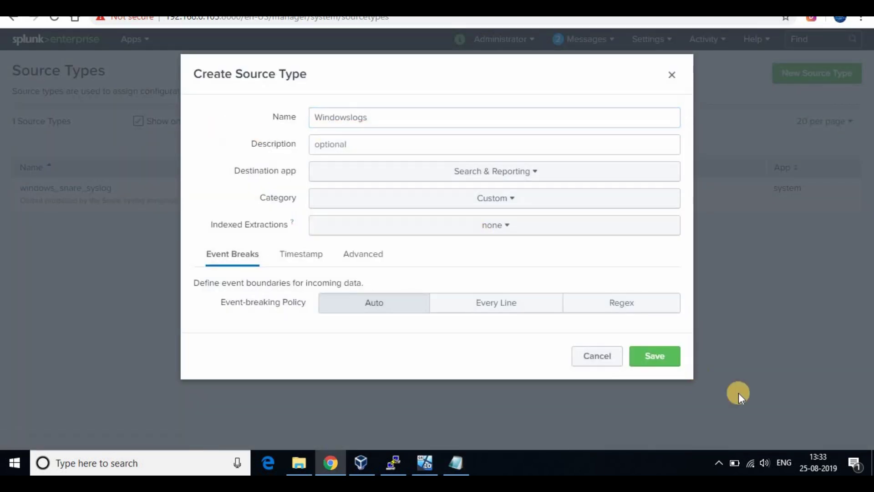
click(645, 359)
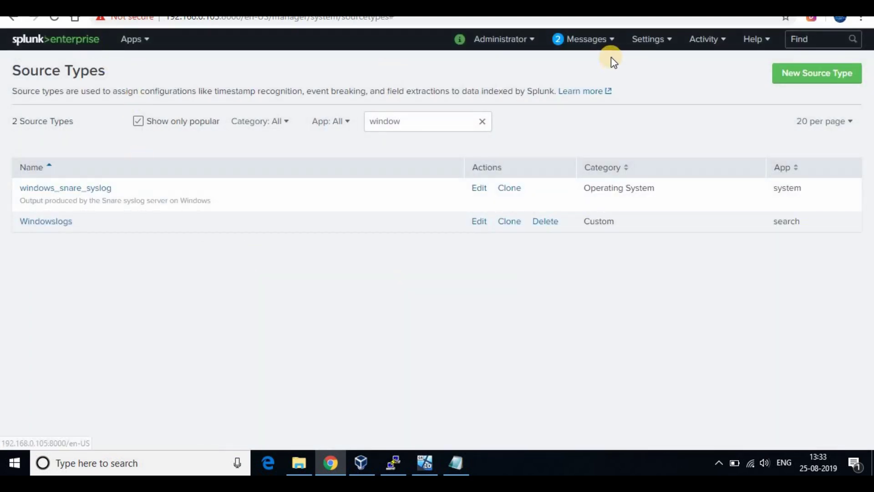
Open Splunk's Data inputs page and examine the forwarded Files & Directories inputs
click(82, 34)
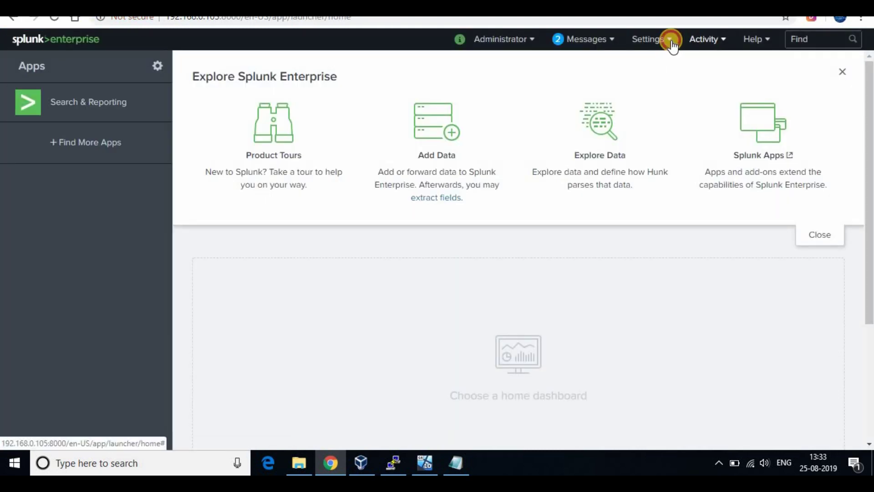
click(671, 42)
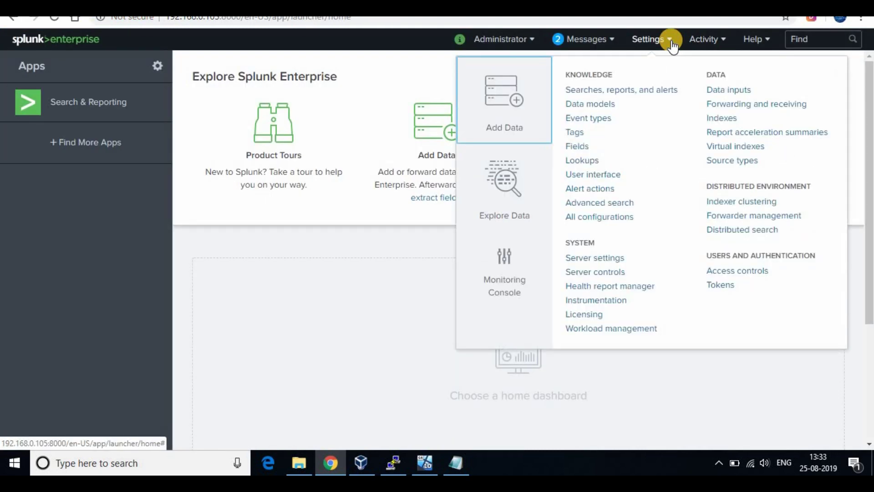
click(480, 297)
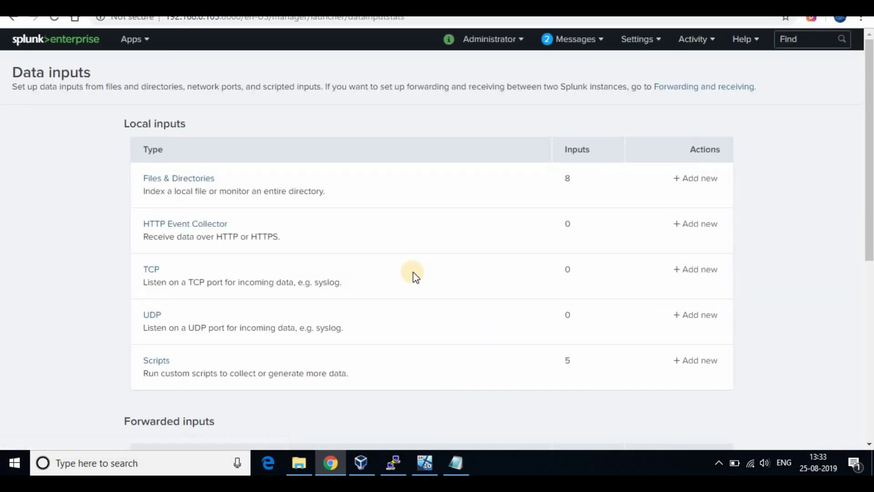
scroll(413, 272, down, 5)
scroll(424, 257, down, 1)
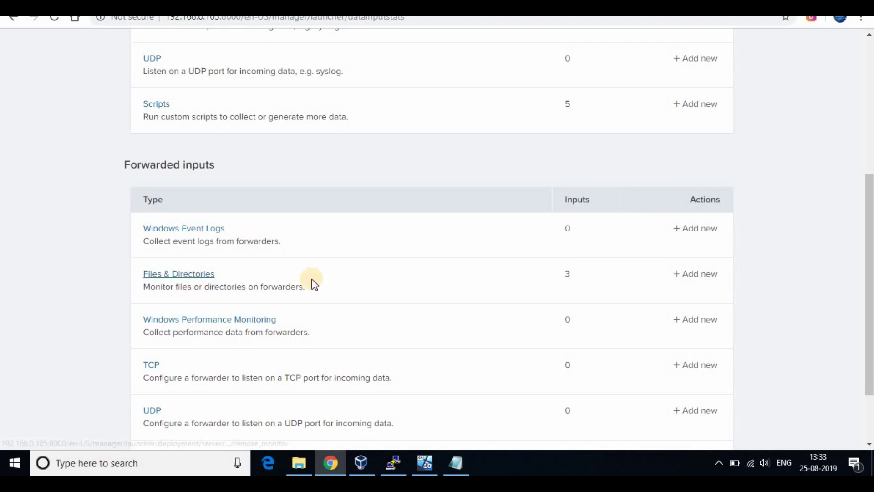
click(198, 278)
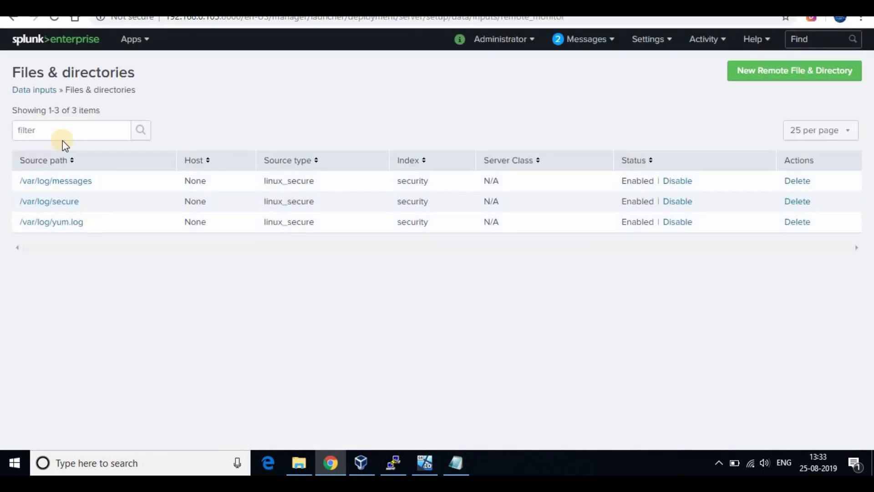
click(11, 19)
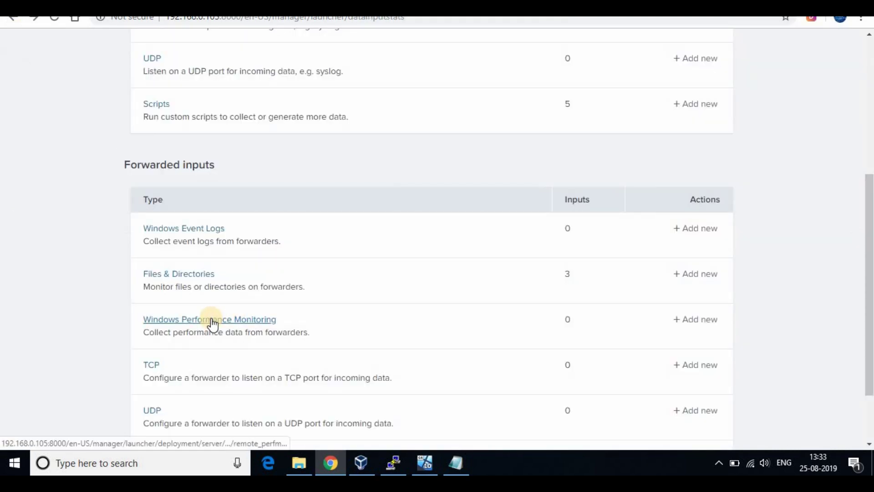
Check the forwarded Windows Event Logs and Windows Performance Monitoring inputs
click(210, 231)
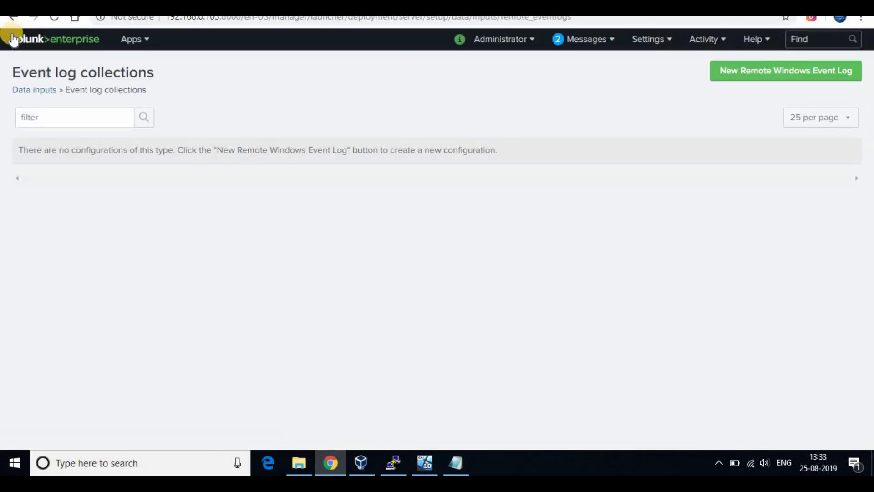
key(alt+Left)
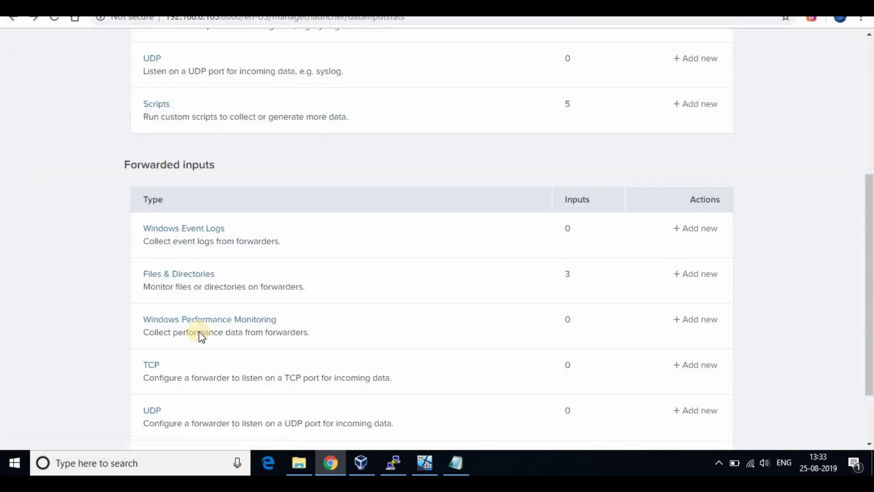
scroll(206, 299, down, 2)
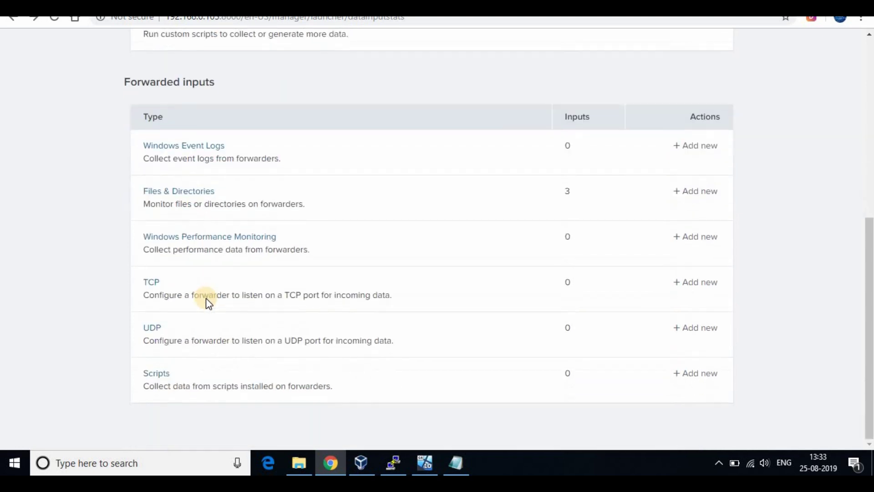
click(201, 238)
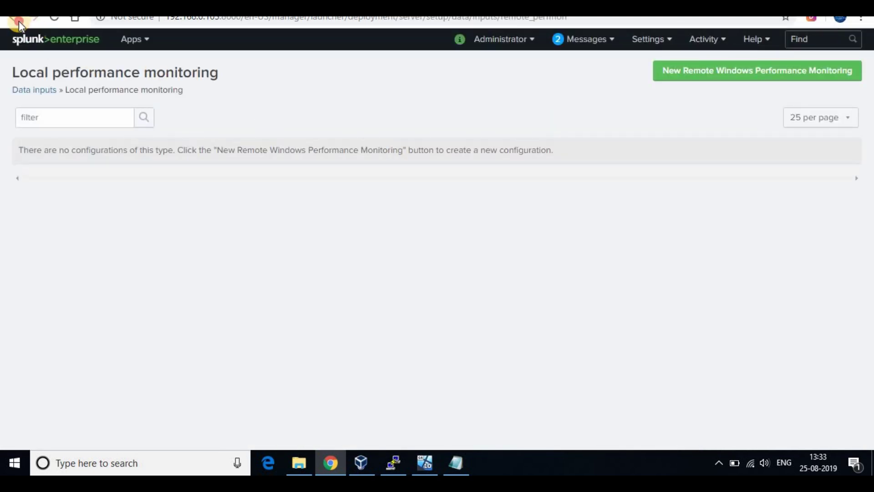
click(19, 21)
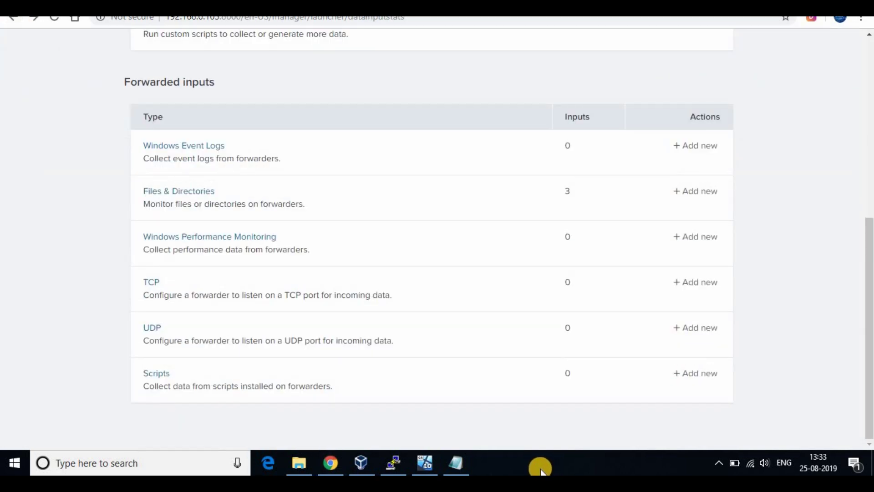
Copy the Windows log and perfmon stanzas from Splunk.txt into the new inputs.conf in vi and review the file's contents
click(456, 463)
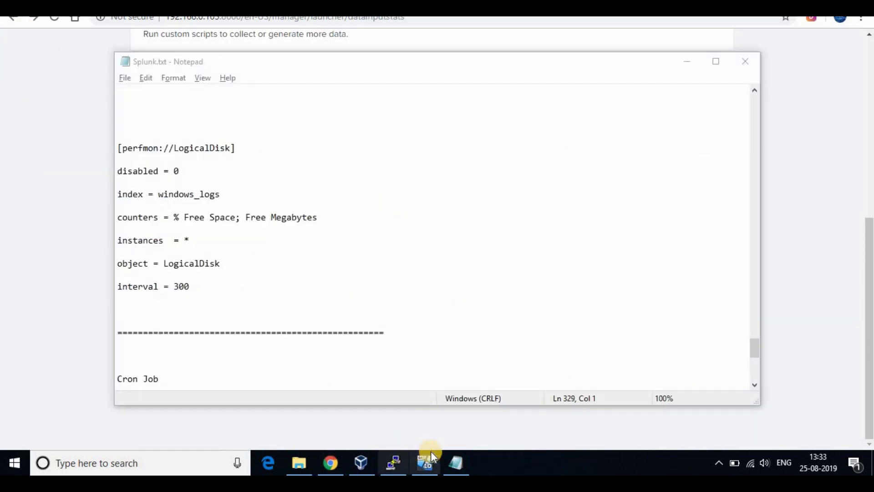
click(394, 463)
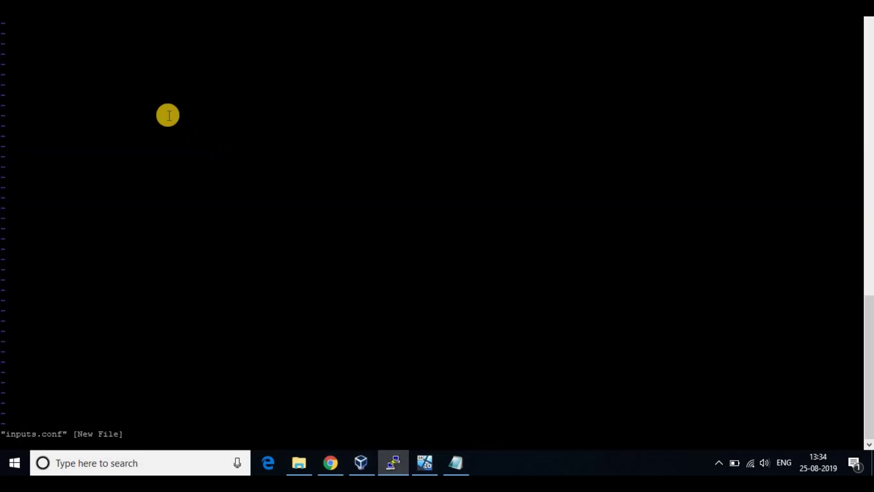
key(i)
right_click(151, 73)
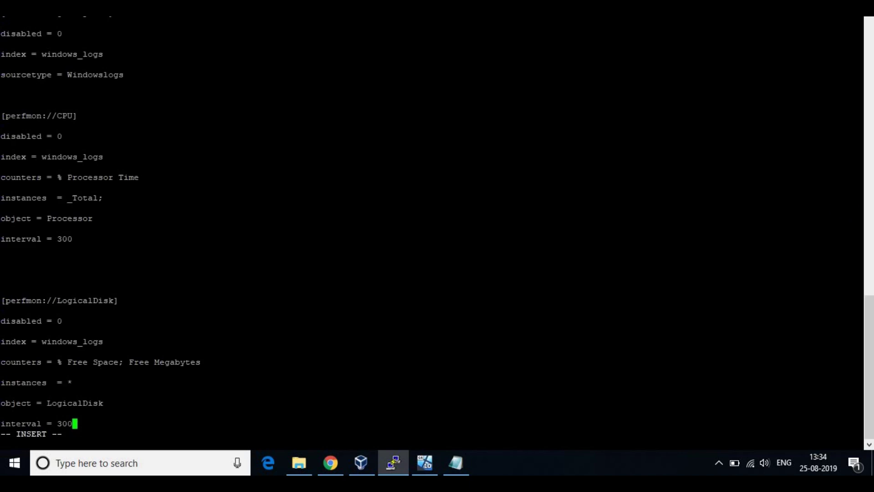
scroll(209, 157, up, 10)
scroll(208, 161, down, 10)
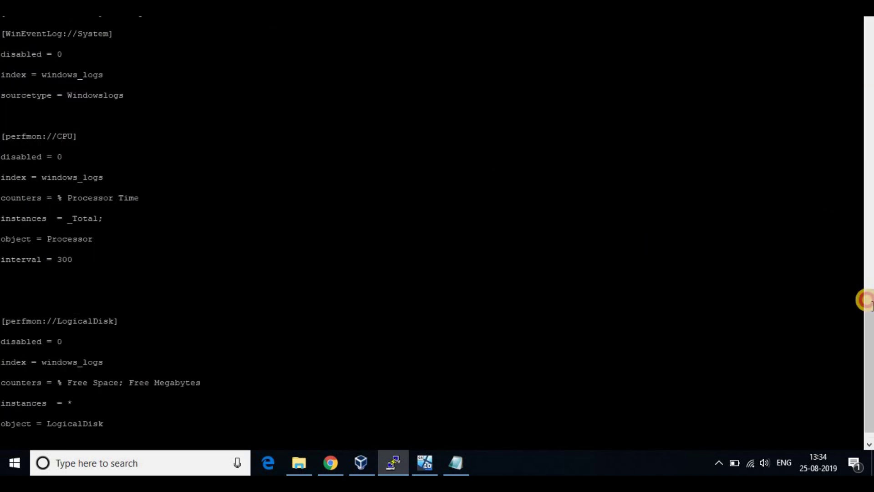
drag(865, 300, 864, 289)
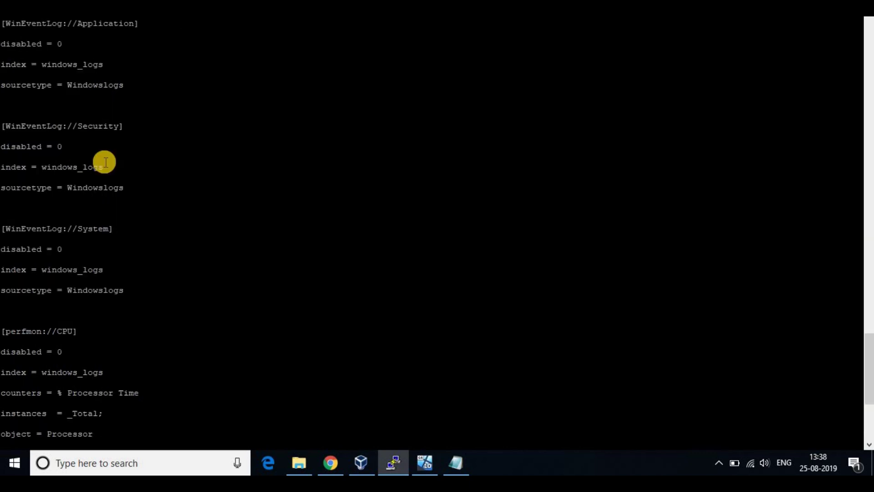
scroll(109, 168, down, 4)
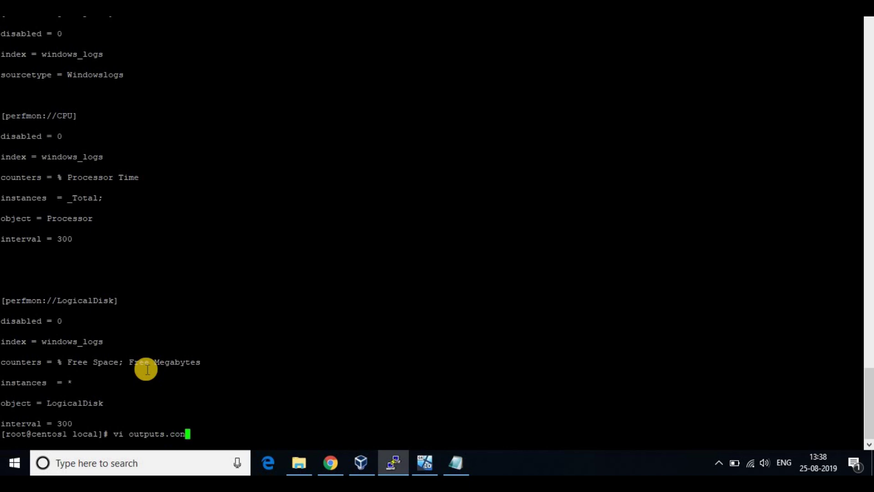
Create outputs.conf in vi and fill it with the tcpout stanzas for 192.168.0.105:9997 copied from Splunk.txt
key(Return)
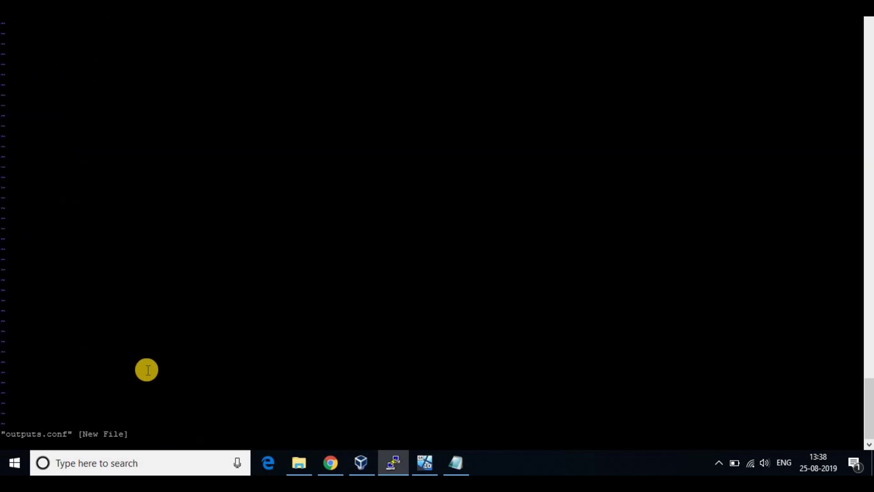
key(i)
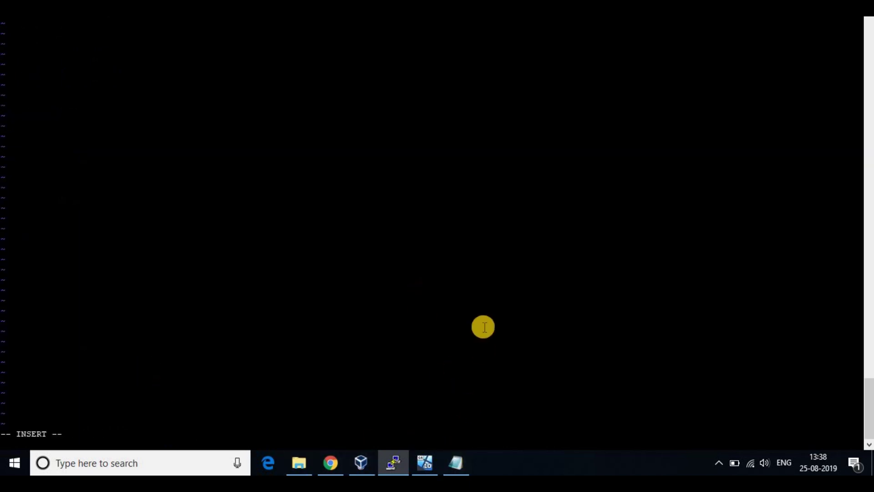
click(533, 468)
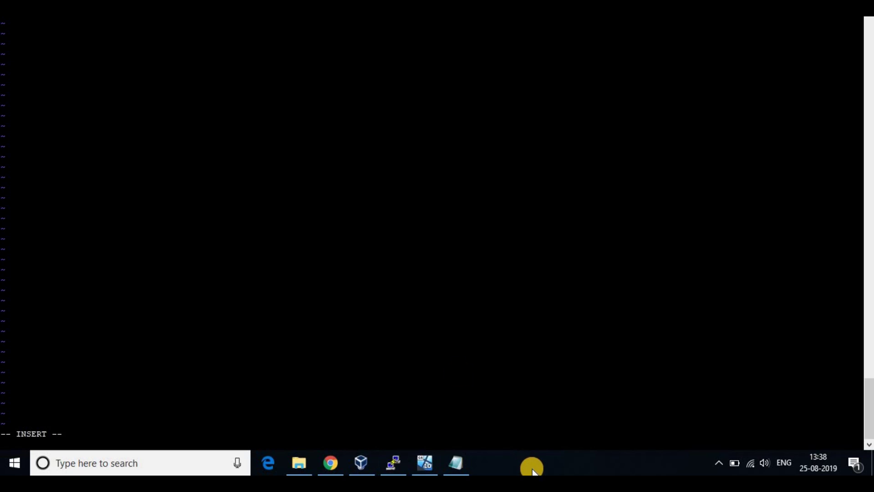
key(alt+Tab)
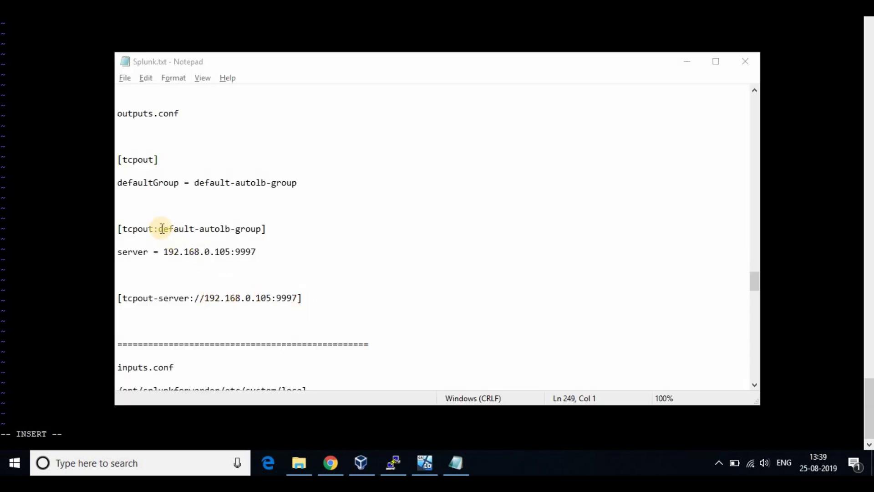
drag(302, 300, 129, 166)
right_click(129, 166)
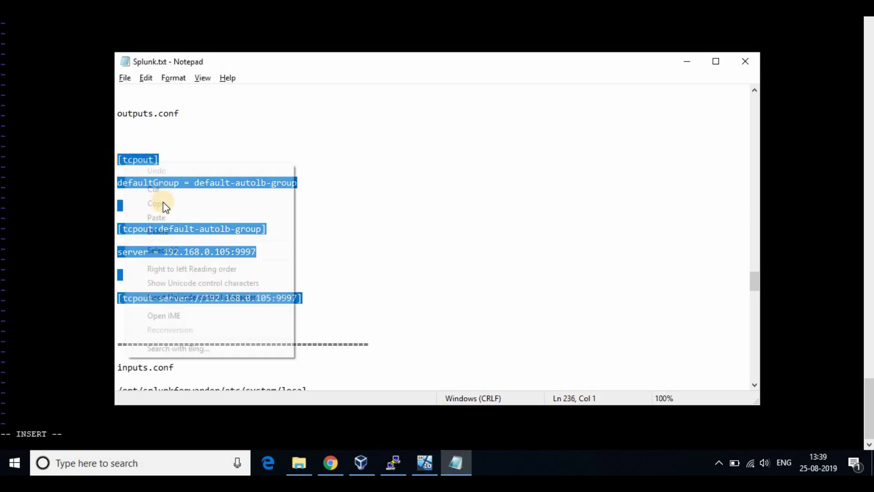
click(164, 203)
click(54, 46)
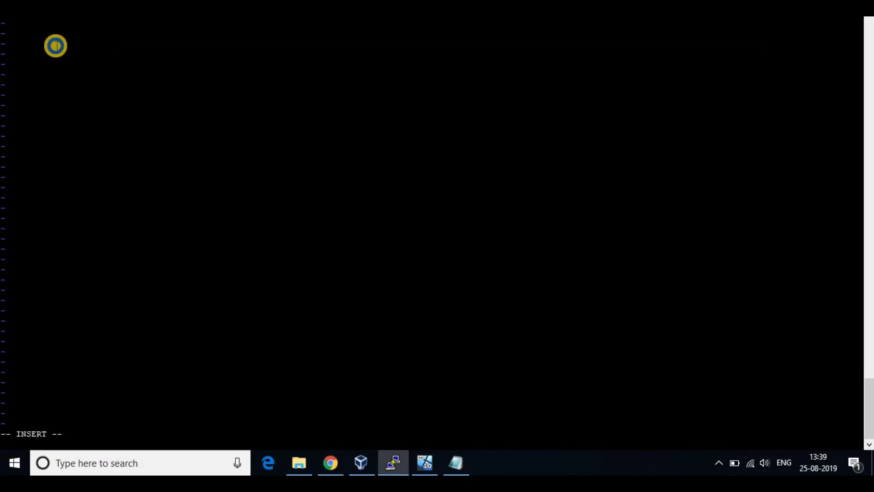
right_click(200, 106)
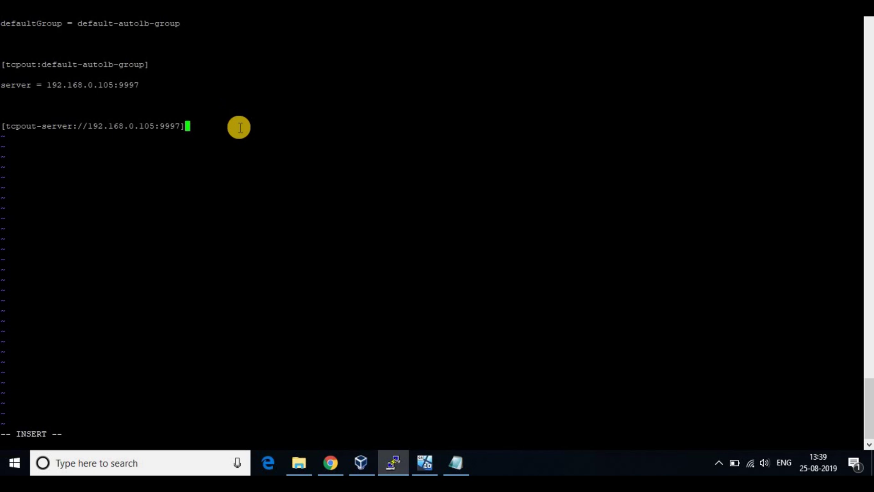
Review the tcpout settings, save outputs.conf and exit vi, and display the file with cat
scroll(240, 127, up, 7)
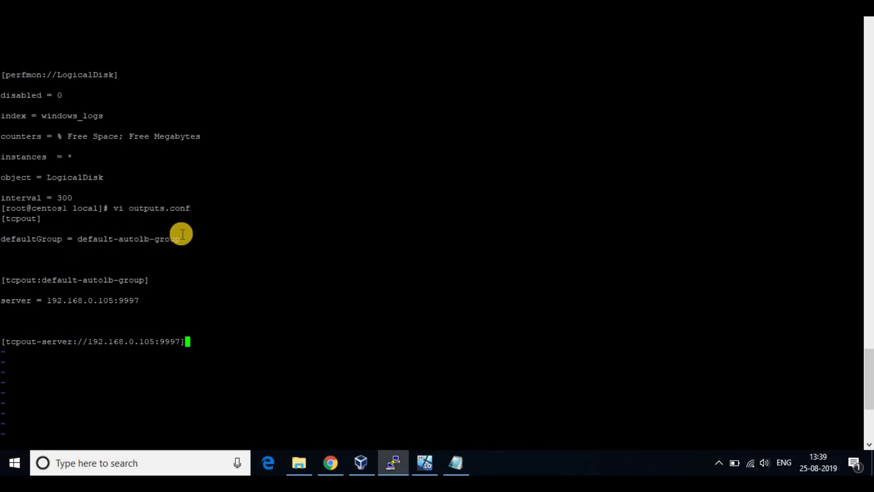
key(Escape)
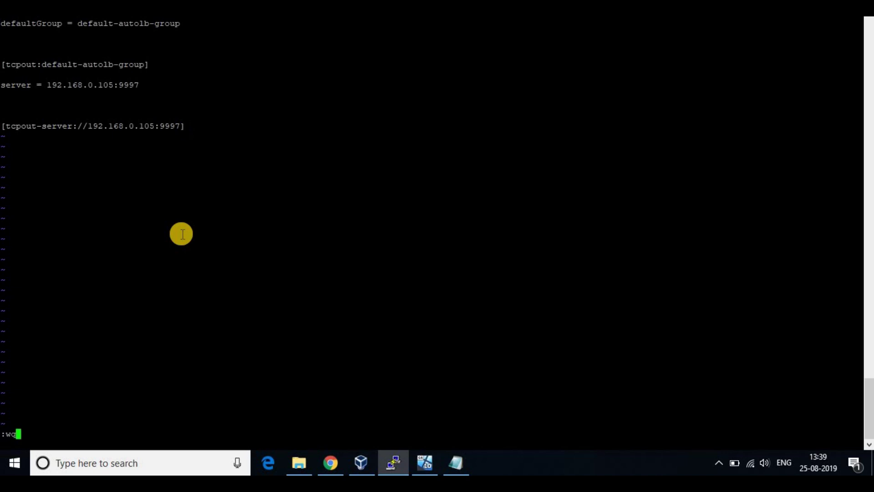
text(:q)
key(Return)
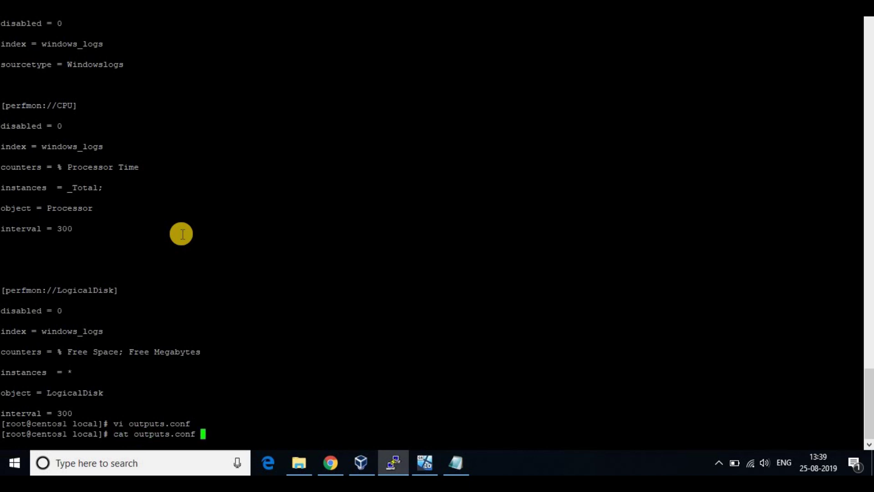
key(Return)
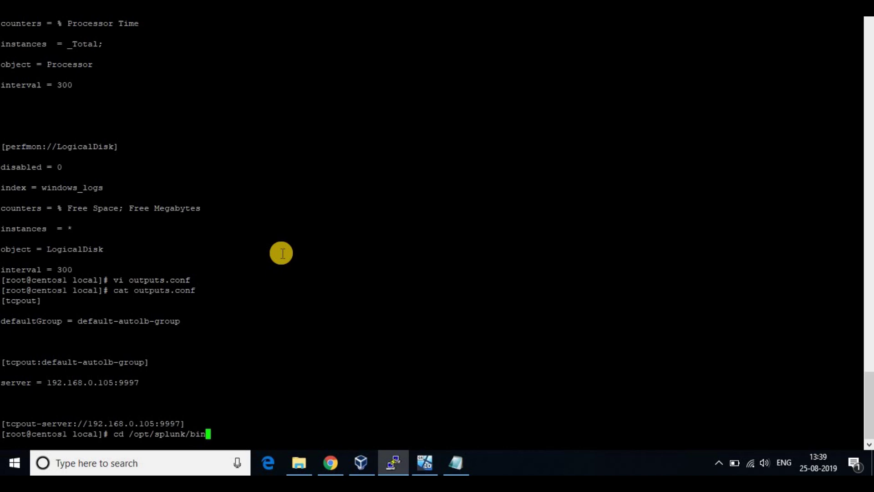
Change to /opt/splunk/bin and reload the deployment server with ./splunk reload deploy-server
key(Return)
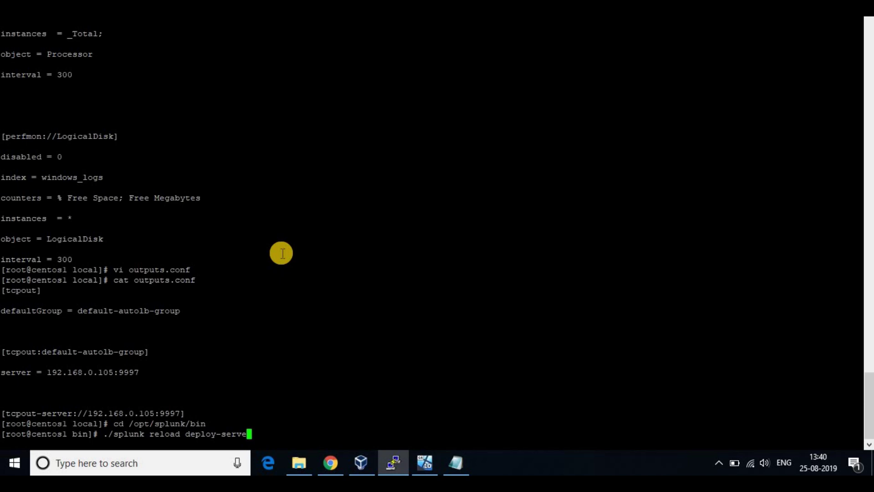
text(r)
key(Return)
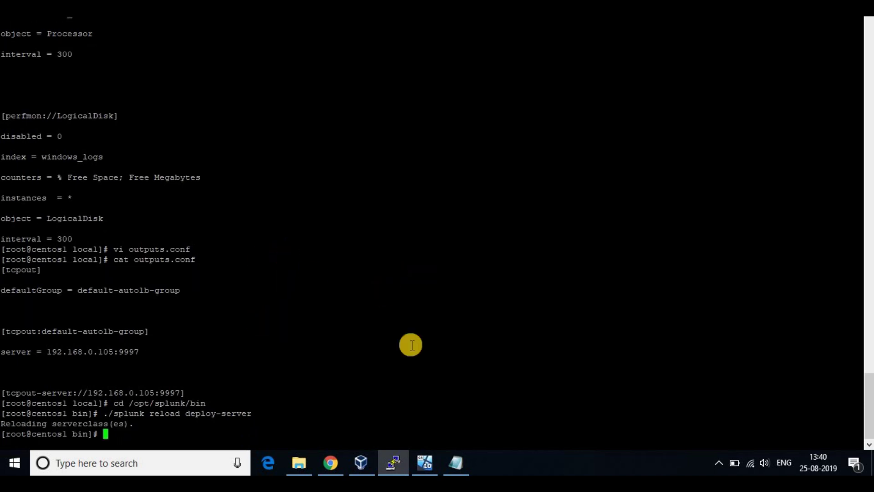
Switch to the Windows virtual machine and check the windowsfiles app's local folder under the Universal Forwarder's etc\apps
click(550, 460)
key(alt+Tab)
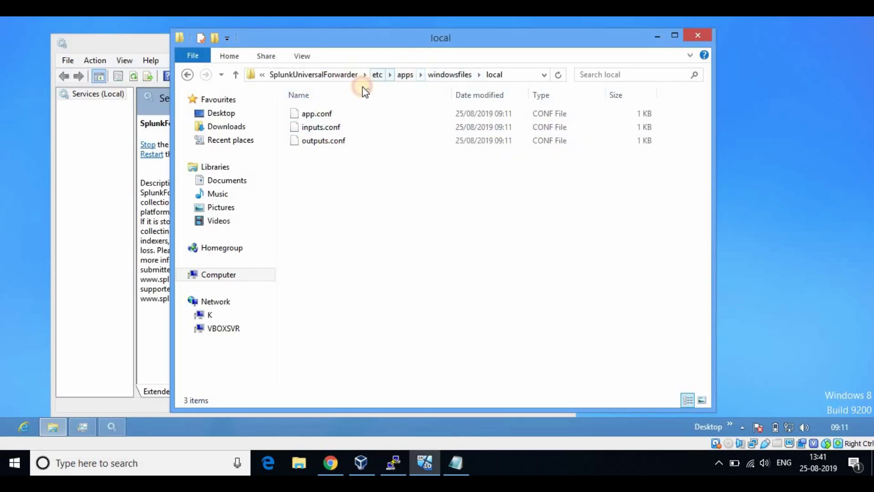
Browse from the SplunkUniversalForwarder folder through etc and apps back into the windowsfiles app's local folder
click(346, 75)
click(305, 127)
double_click(365, 127)
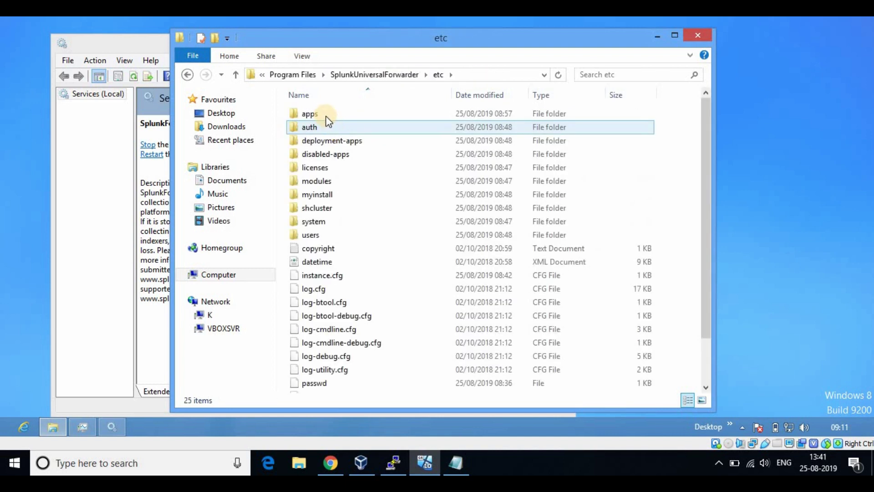
click(324, 113)
double_click(331, 180)
double_click(312, 113)
Open inputs.conf from the windowsfiles local folder with Notepad
click(334, 132)
click(332, 138)
click(326, 130)
right_click(327, 129)
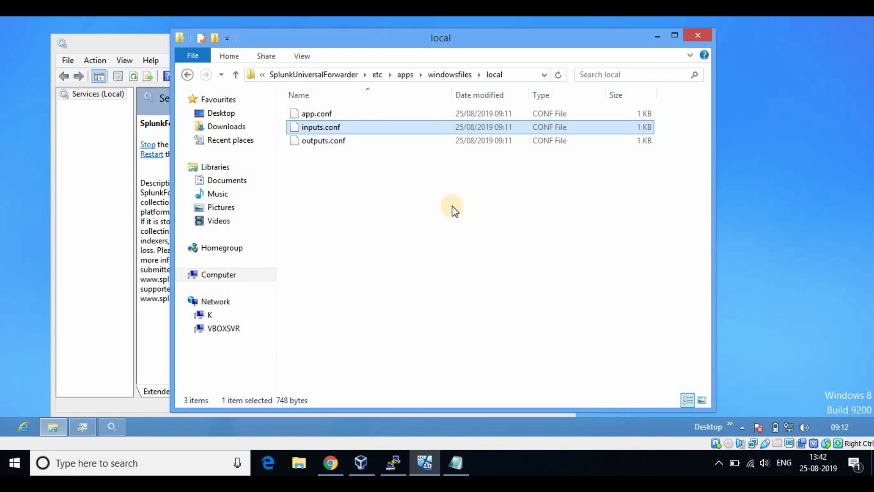
click(365, 230)
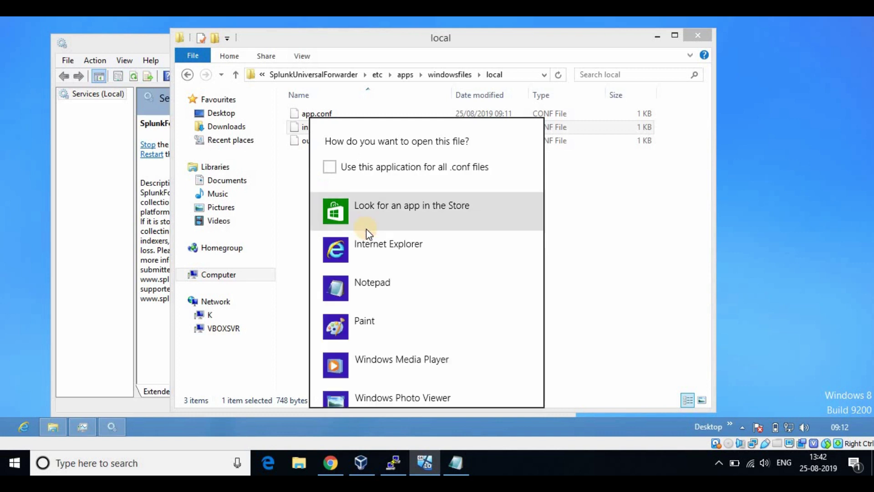
scroll(365, 260, down, 2)
click(363, 201)
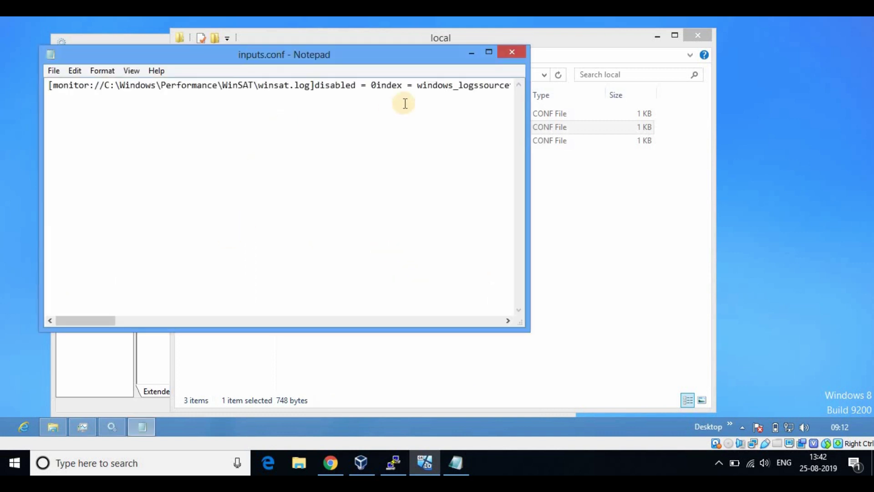
Turn on Word Wrap to review the stanzas in inputs.conf, and close the file
click(108, 74)
click(113, 84)
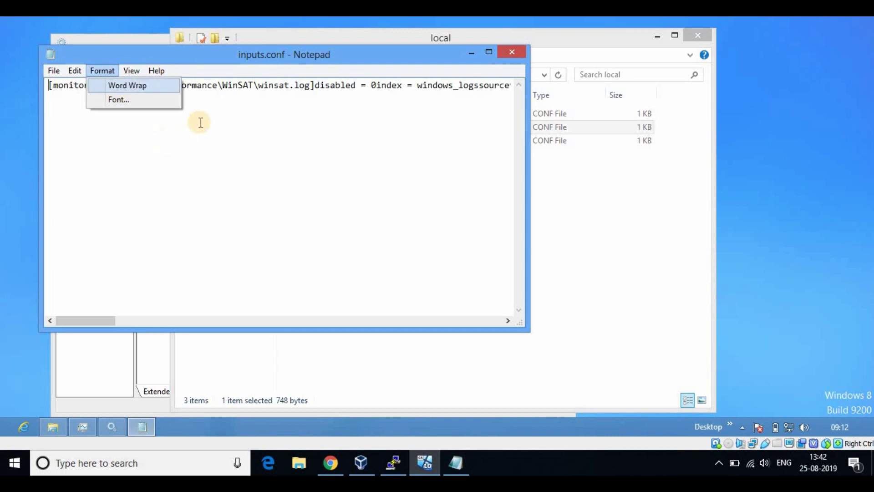
click(511, 55)
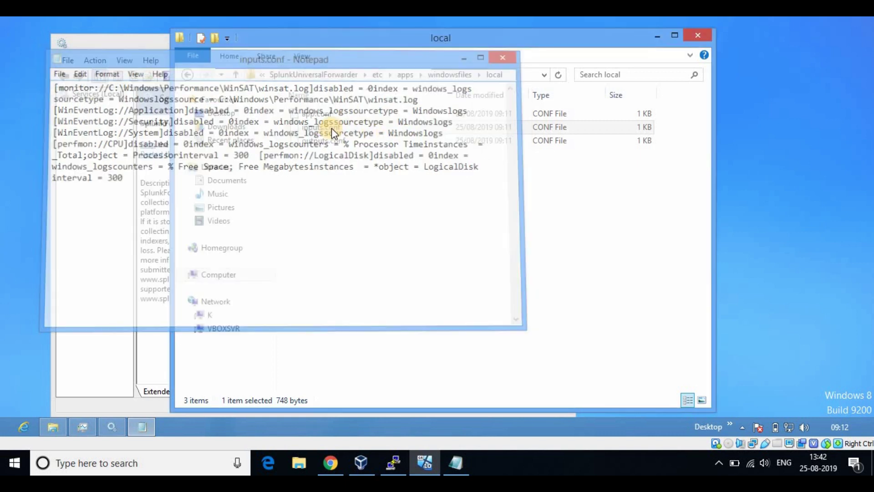
Open outputs.conf with Notepad, review its tcpout settings and close it
click(322, 142)
right_click(322, 142)
click(357, 146)
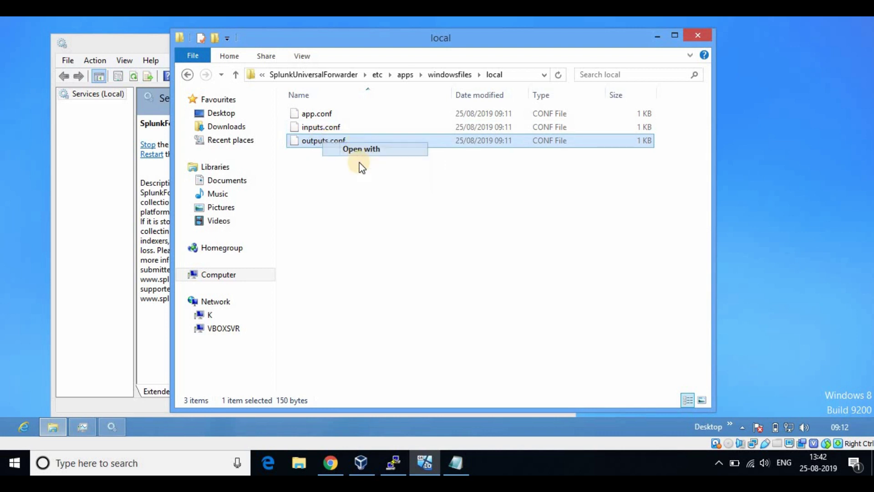
click(376, 191)
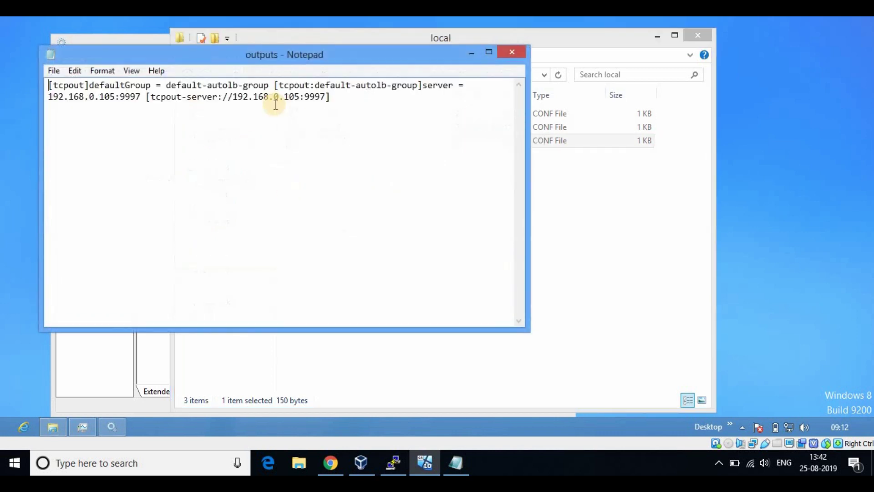
click(513, 52)
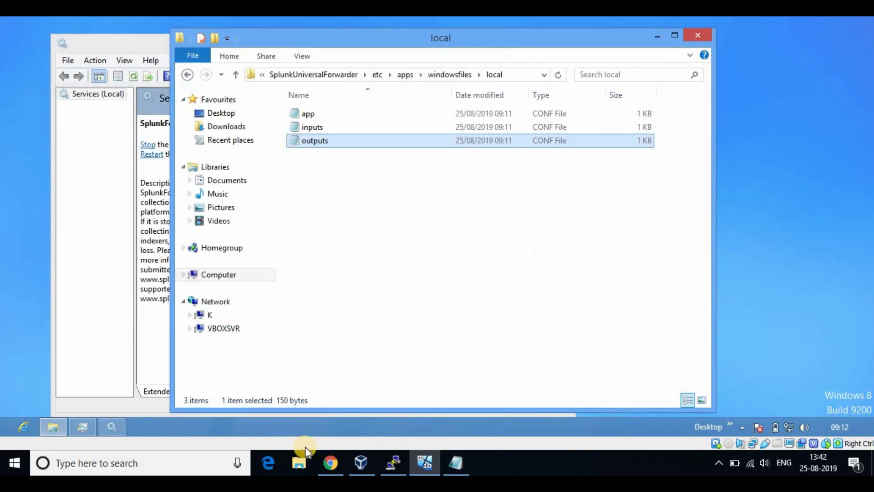
Switch to Splunk in Chrome, show the Data inputs page and check the number of forwarded inputs per type
click(331, 464)
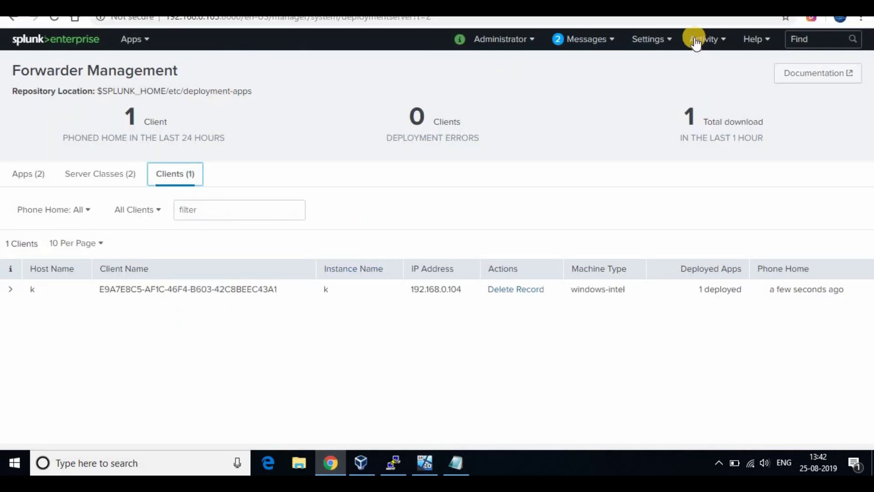
click(669, 40)
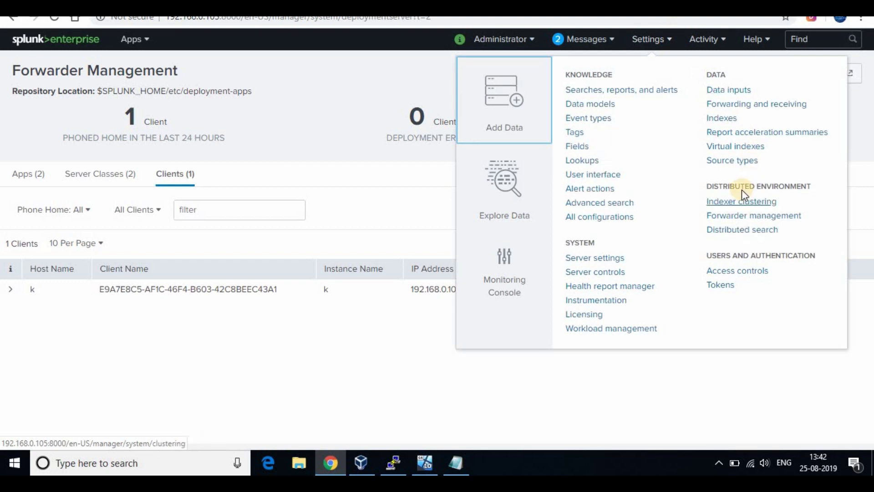
click(732, 91)
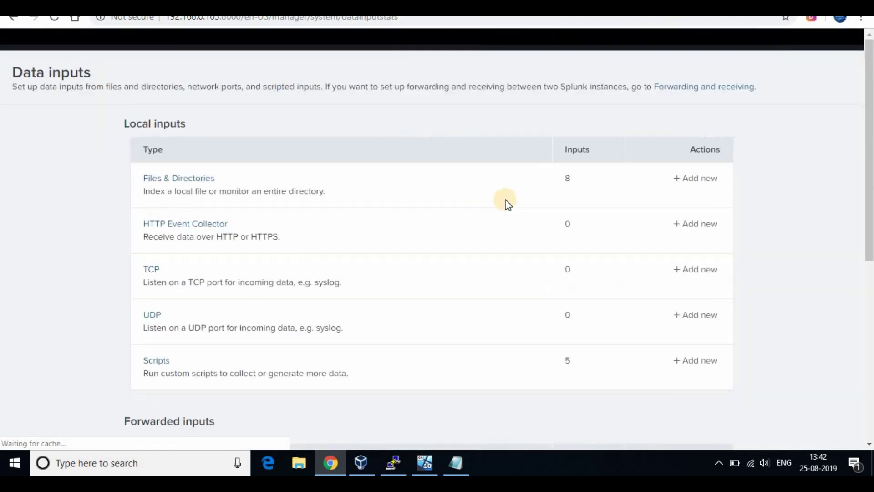
scroll(506, 200, down, 4)
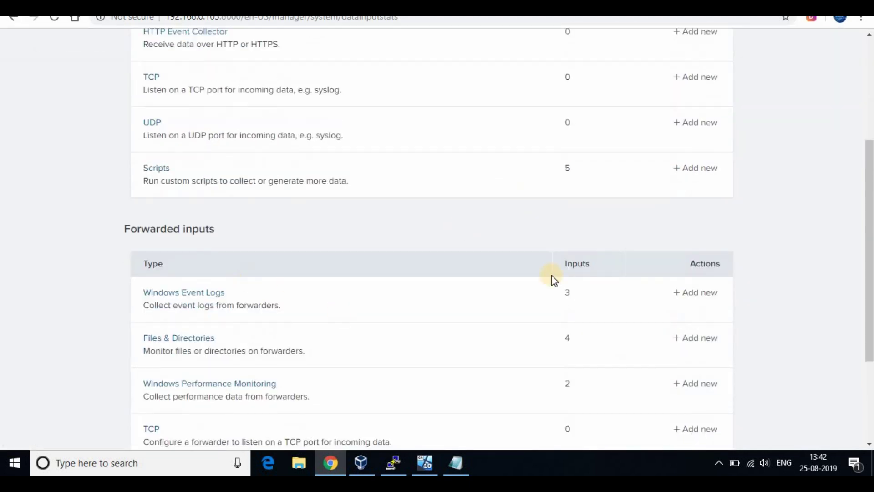
double_click(569, 292)
scroll(537, 363, down, 1)
scroll(587, 328, down, 1)
double_click(567, 320)
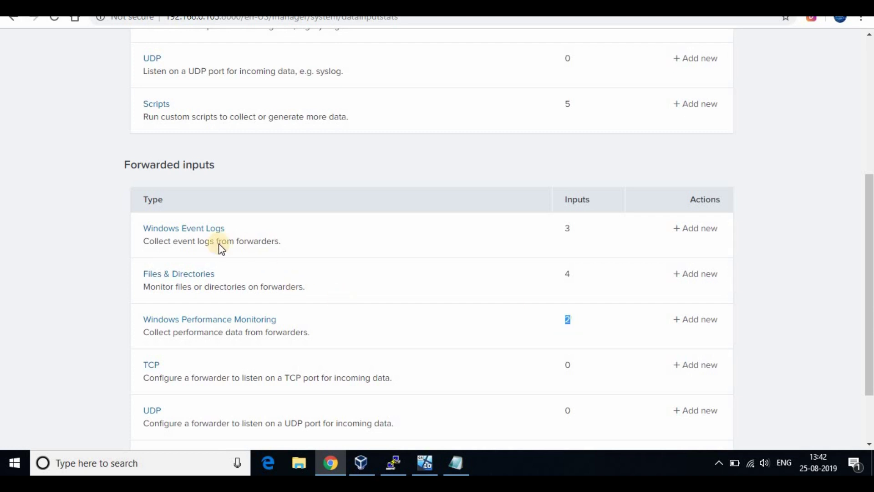
Review the forwarded input entries for Windows Event Logs, Files & Directories and Windows Performance Monitoring
click(187, 233)
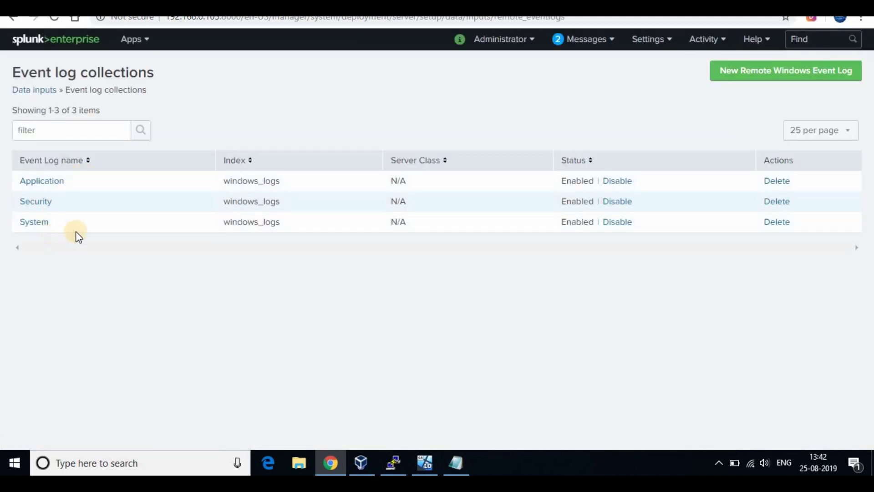
click(13, 20)
click(199, 279)
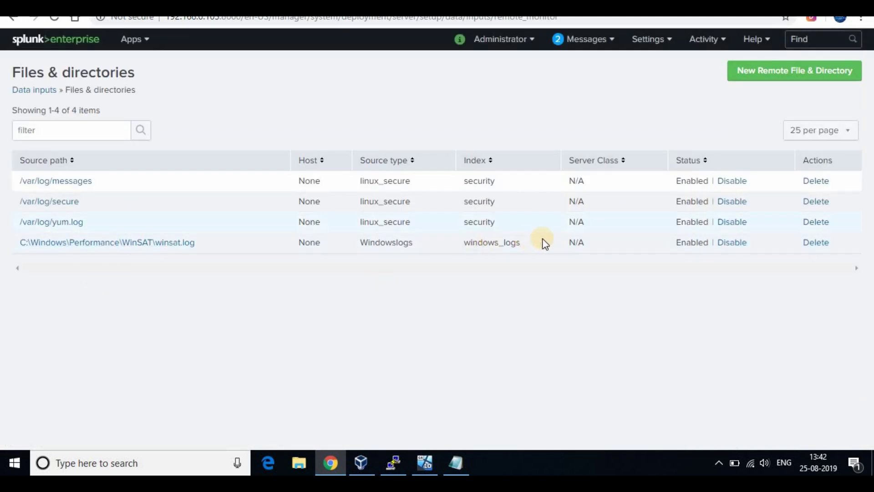
click(13, 20)
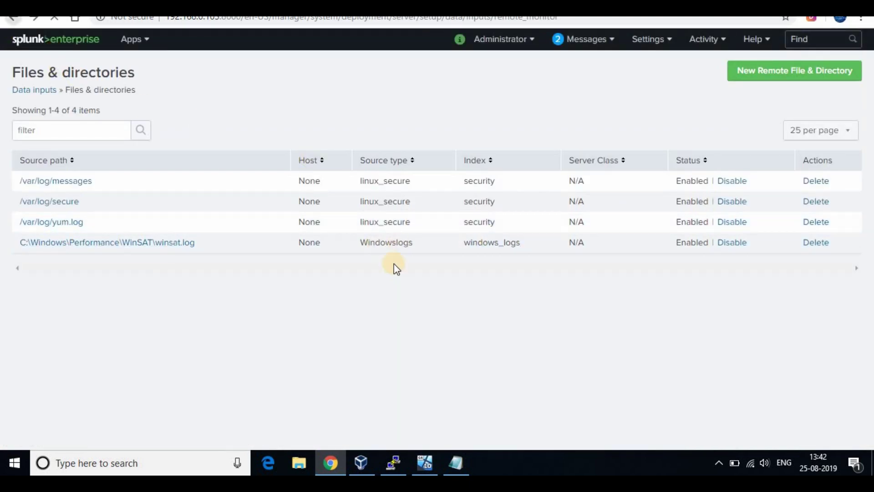
click(227, 319)
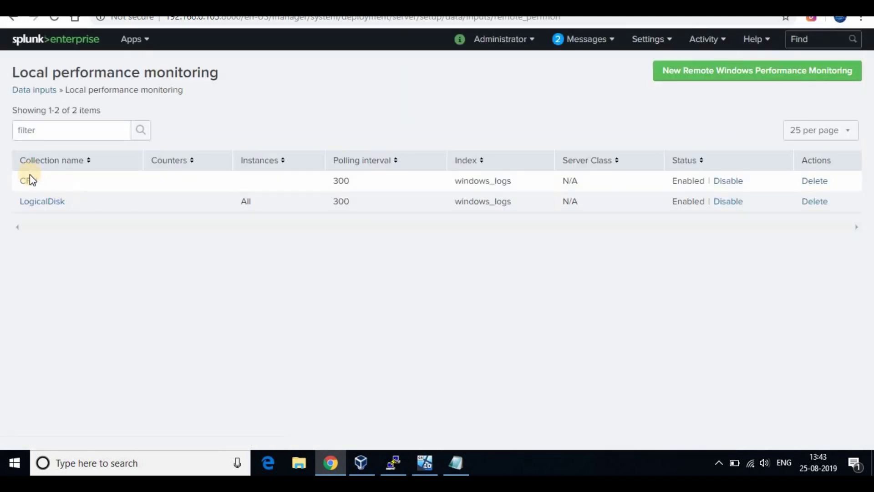
click(14, 22)
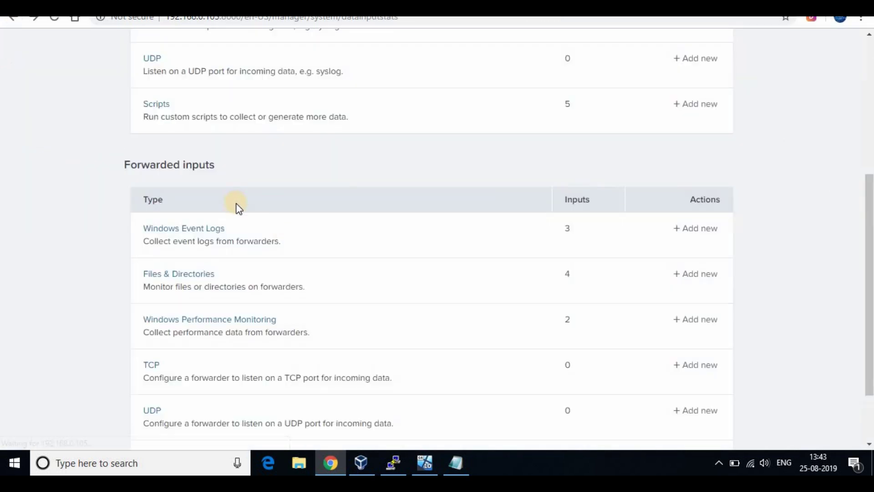
Open the Search & Reporting app and search index="windows_logs" over the last 24 hours
scroll(134, 127, up, 5)
scroll(134, 127, up, 1)
click(146, 40)
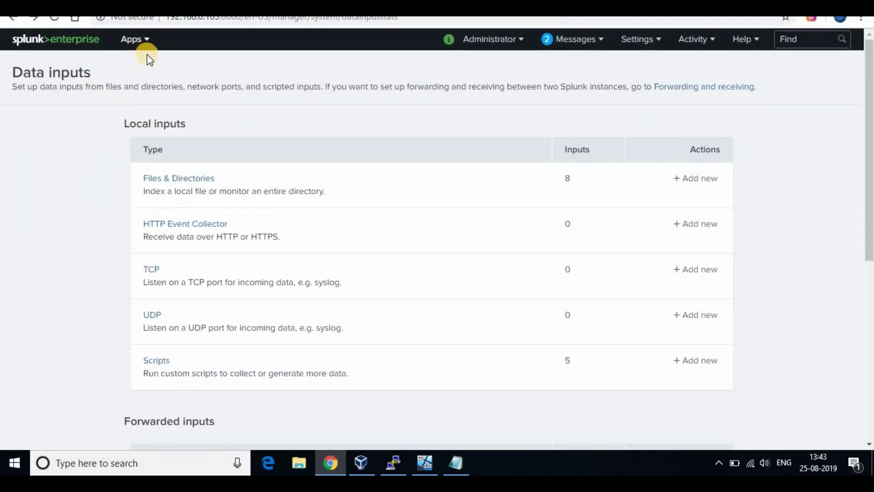
click(133, 66)
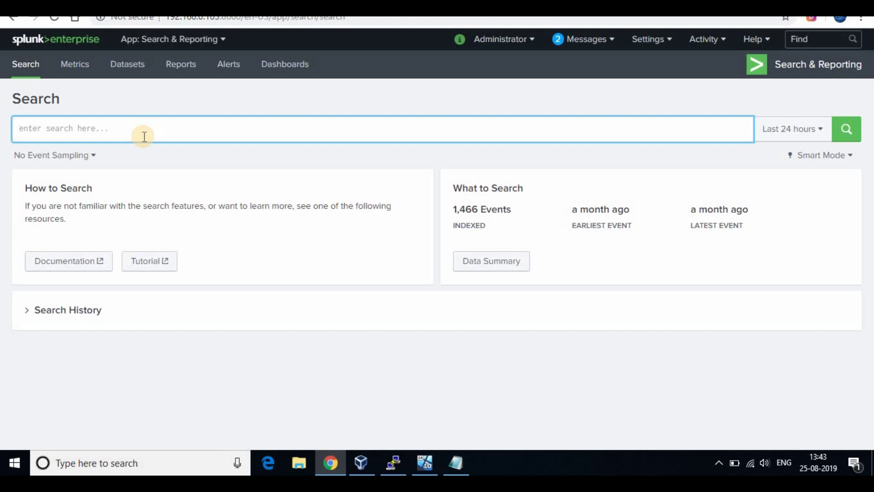
text(nde)
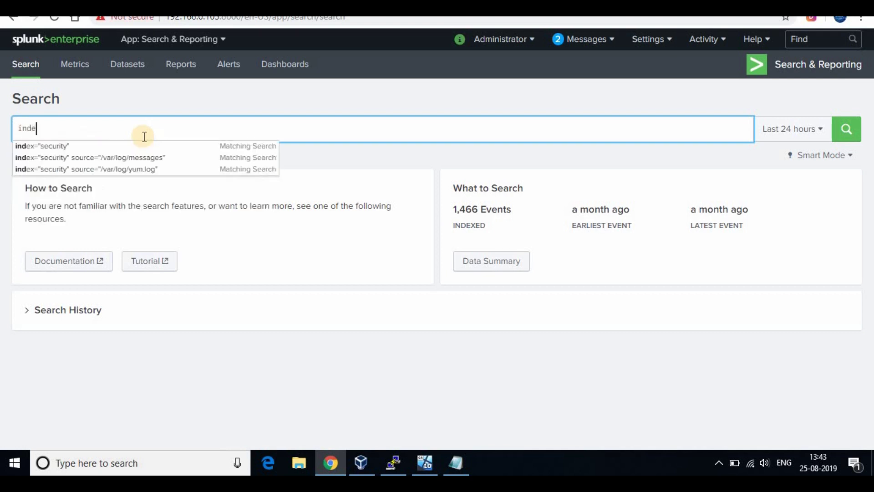
text(x=w)
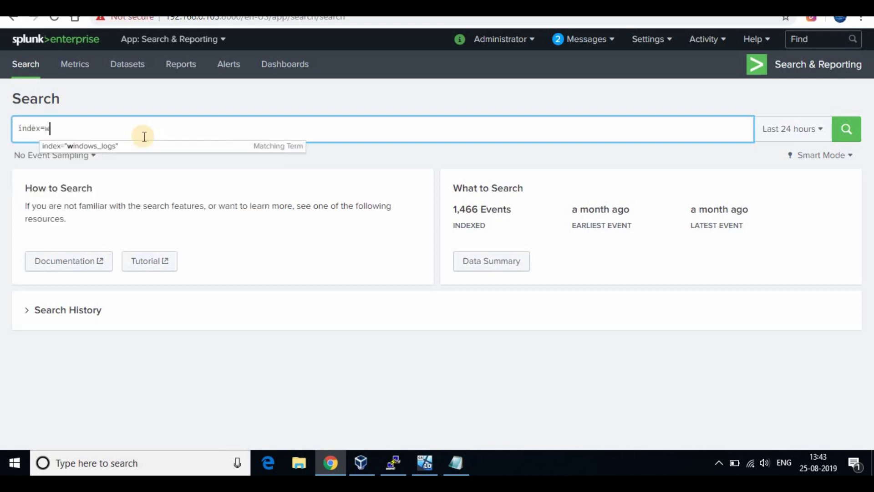
click(160, 146)
click(846, 128)
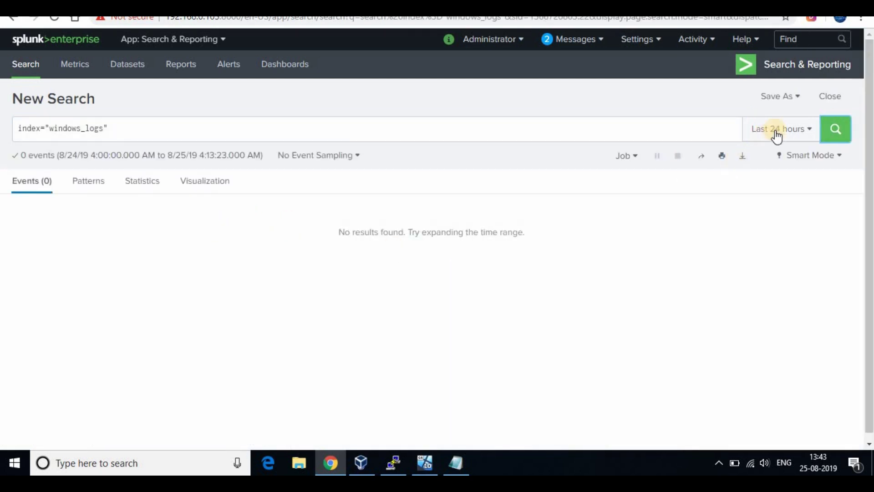
Rerun the windows_logs search over All time and look through the returned events and field list
click(835, 129)
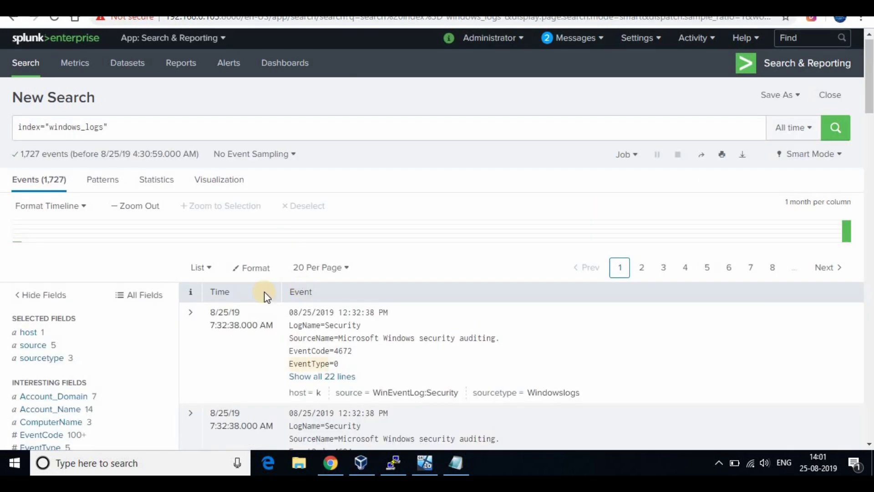
click(834, 128)
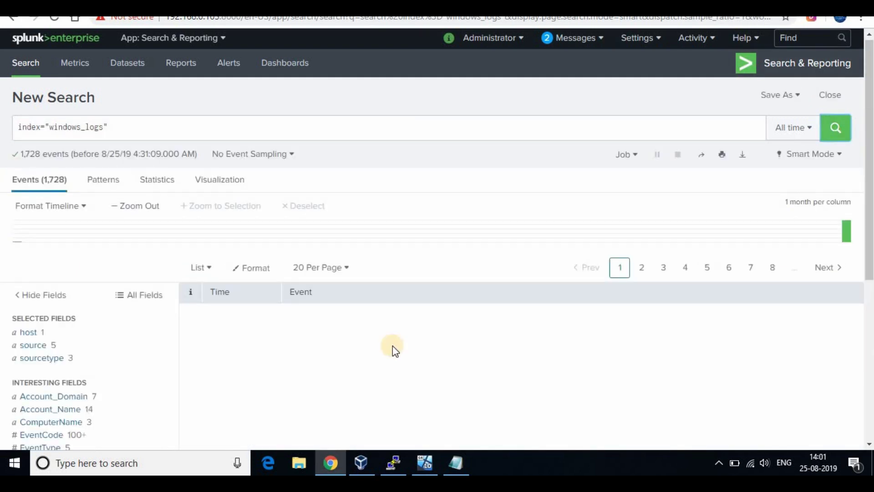
scroll(514, 353, down, 1)
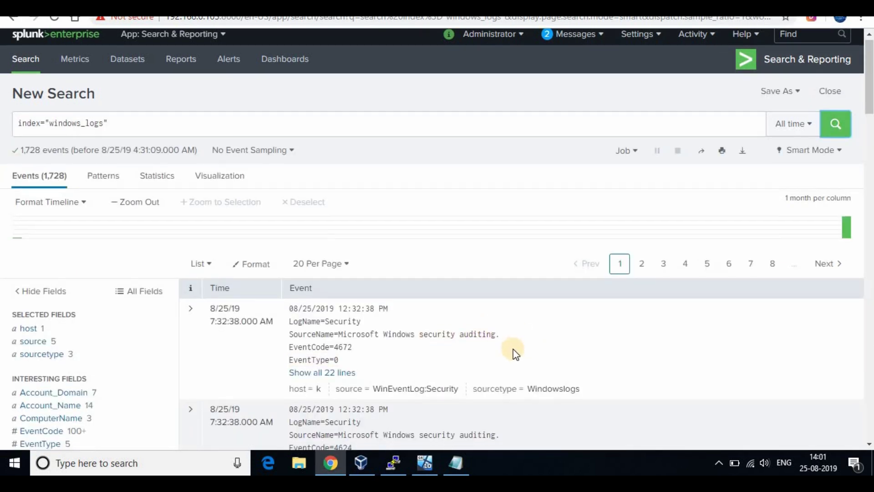
scroll(400, 384, down, 2)
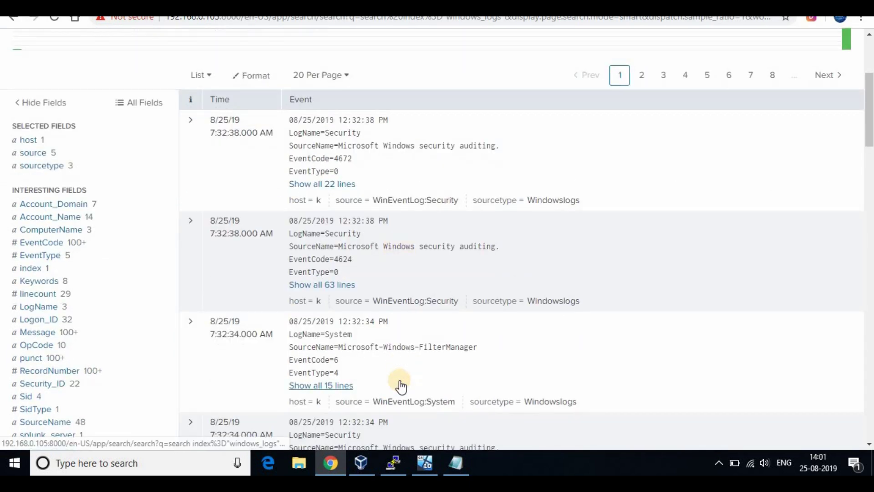
scroll(400, 386, down, 2)
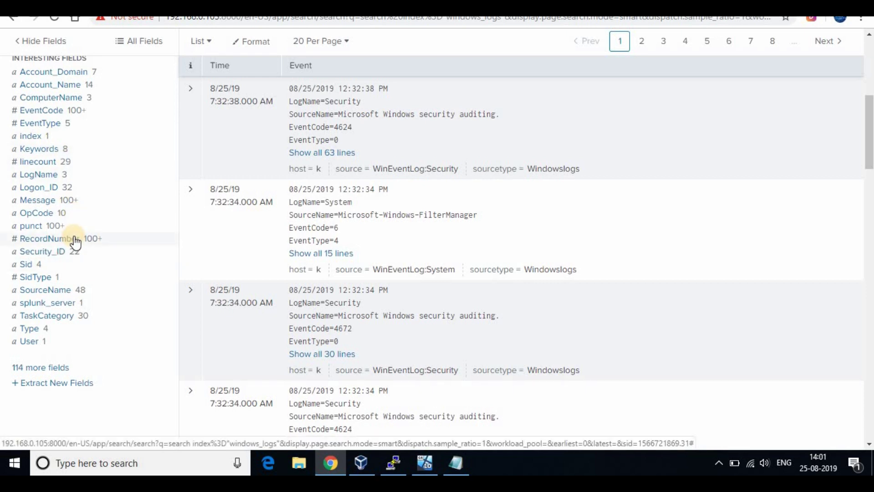
scroll(75, 242, up, 1)
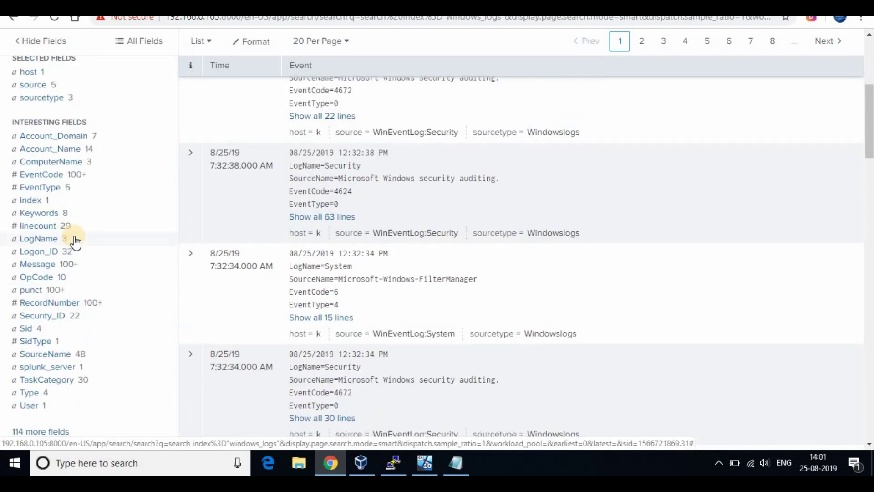
scroll(168, 194, up, 3)
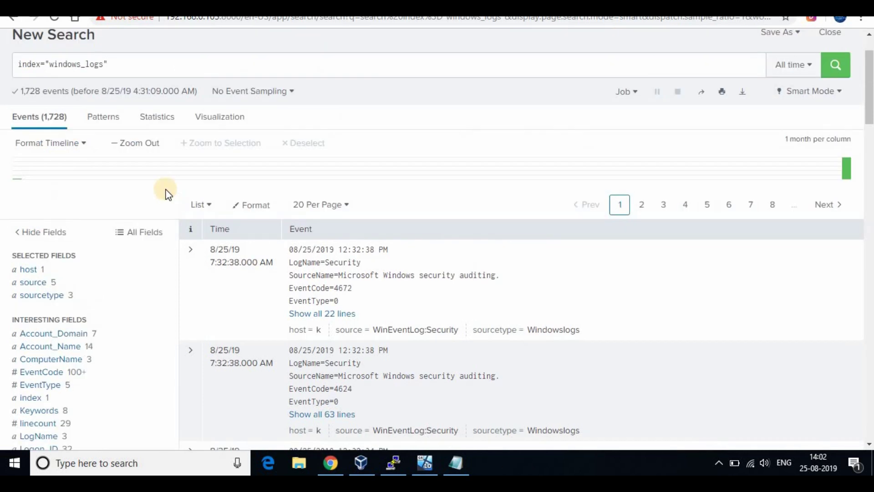
Narrow the search to source Perfmon:LogicalDisk and expand the first event to examine its field values
click(32, 282)
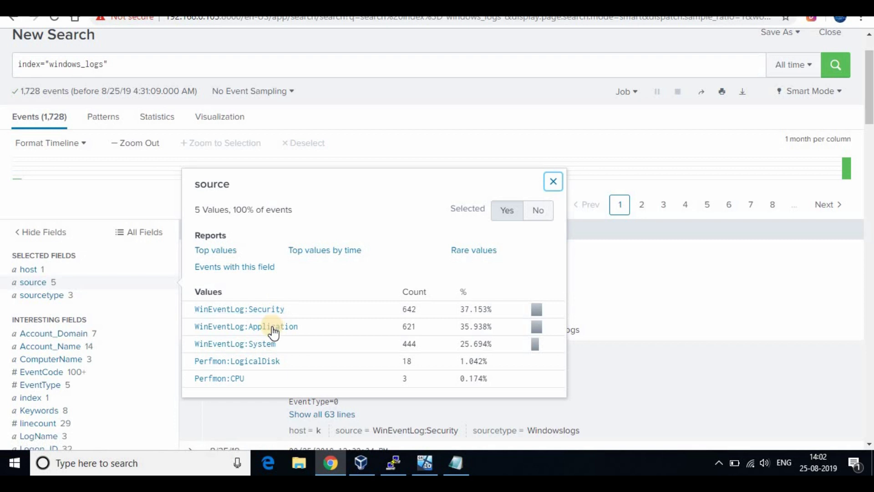
click(268, 363)
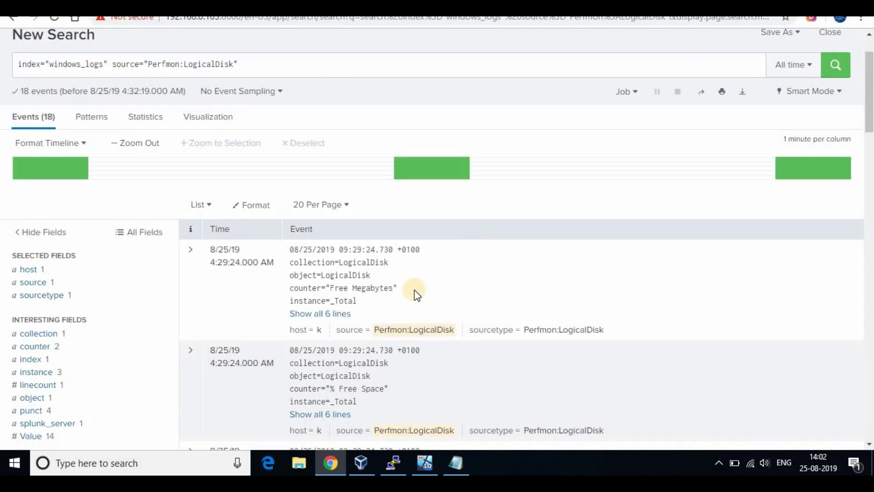
click(191, 249)
scroll(489, 316, down, 3)
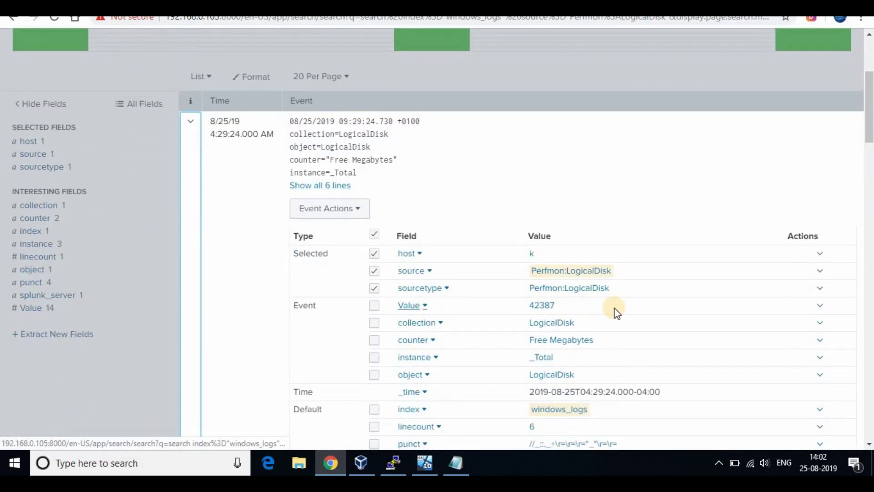
scroll(628, 326, down, 3)
scroll(607, 285, up, 2)
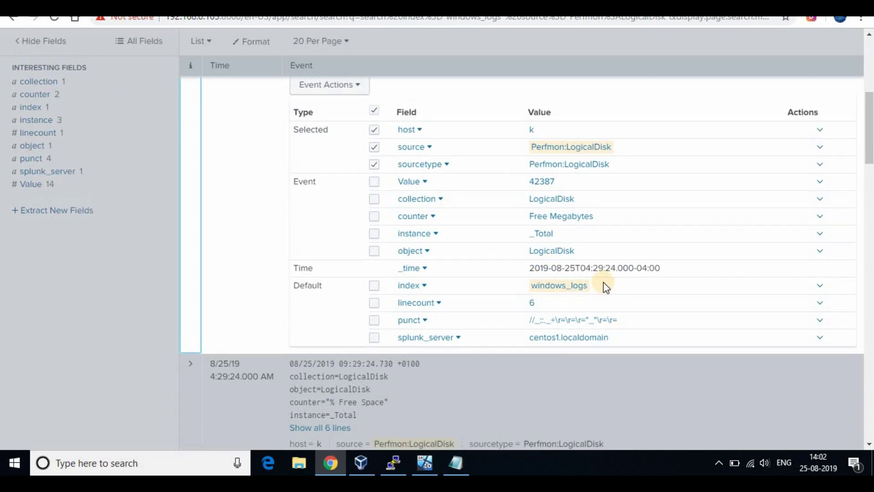
Review the first LogicalDisk event's details, collapse it, and look through the other LogicalDisk events
scroll(485, 246, up, 2)
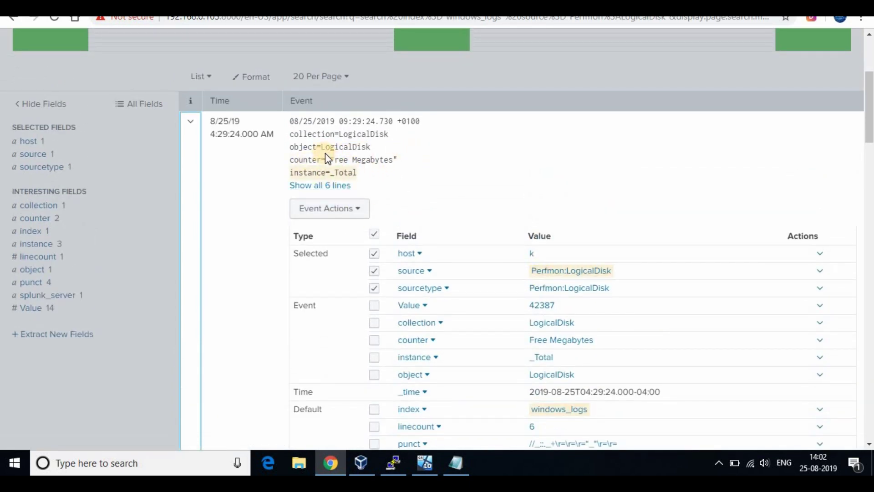
scroll(452, 201, up, 2)
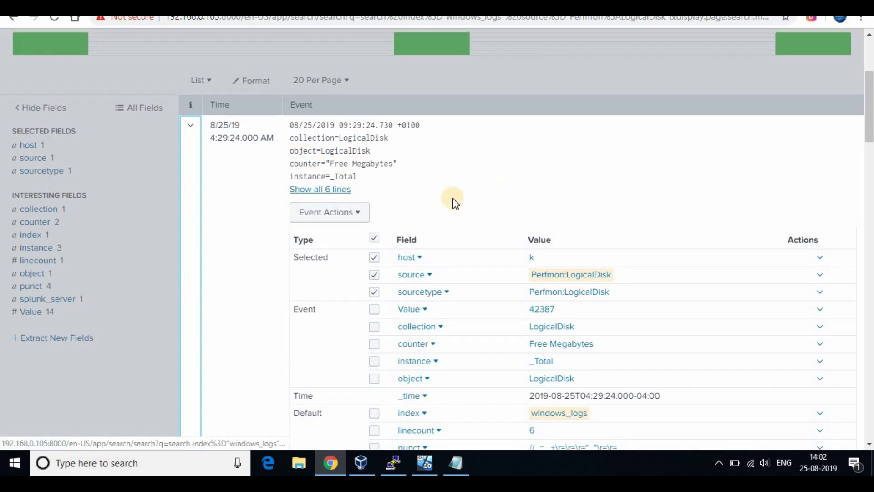
click(189, 185)
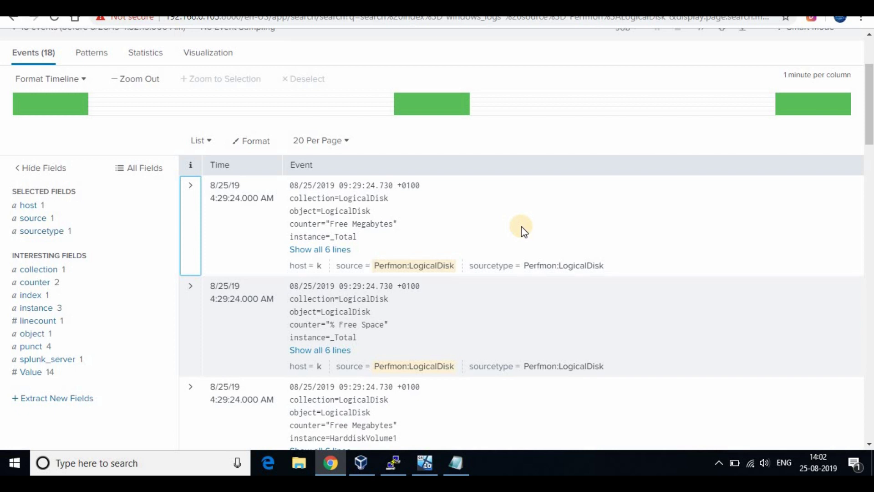
scroll(521, 226, down, 2)
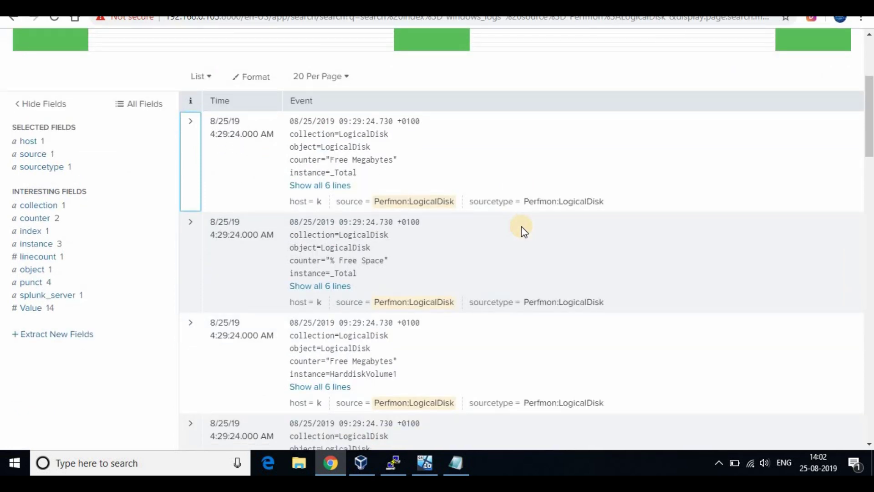
scroll(521, 226, down, 2)
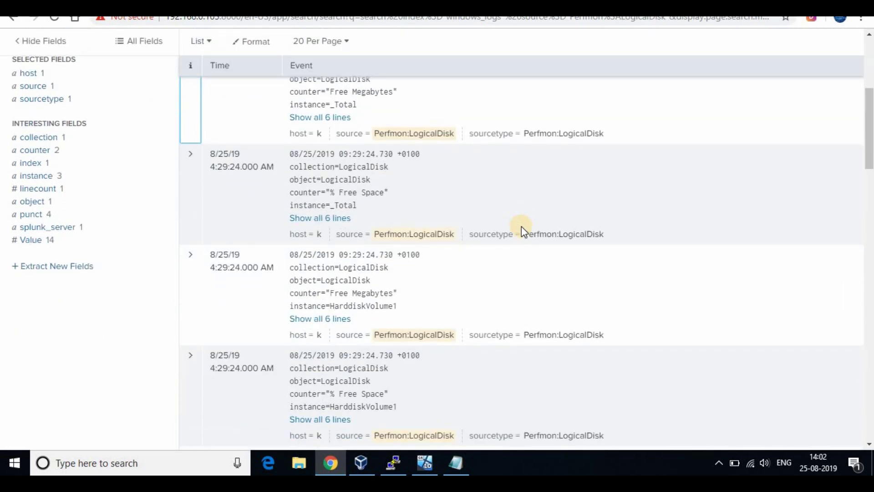
scroll(200, 351, up, 4)
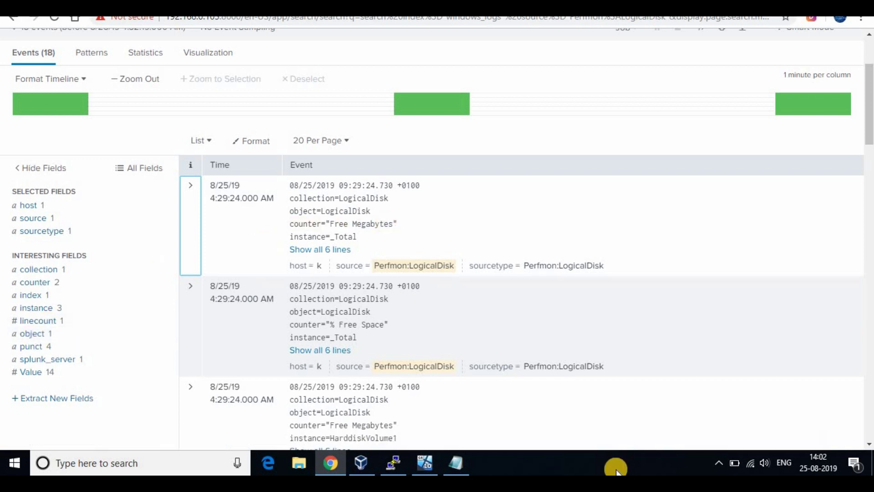
click(616, 469)
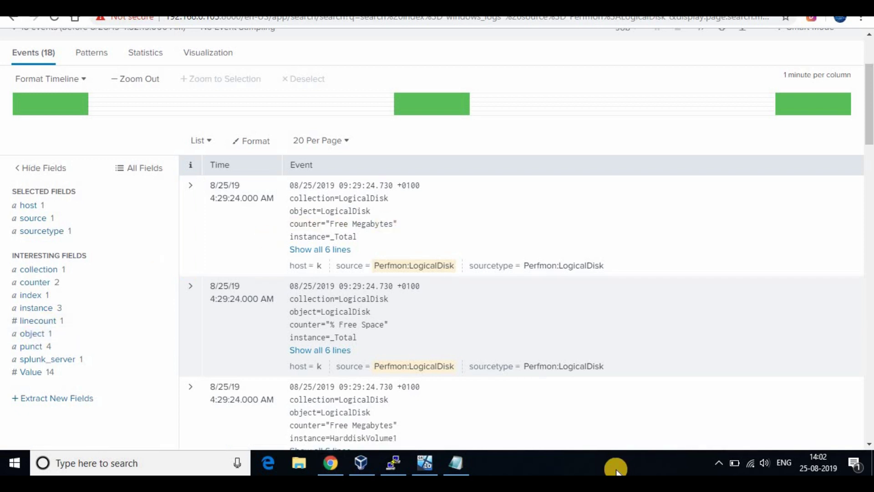
Check the values of the counter field and narrow the search to counter="Free Megabytes"
scroll(473, 308, up, 3)
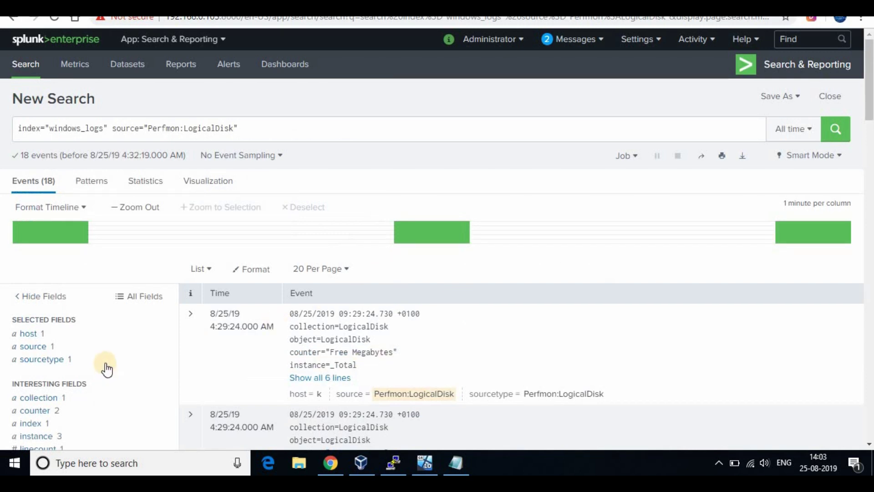
scroll(211, 335, down, 1)
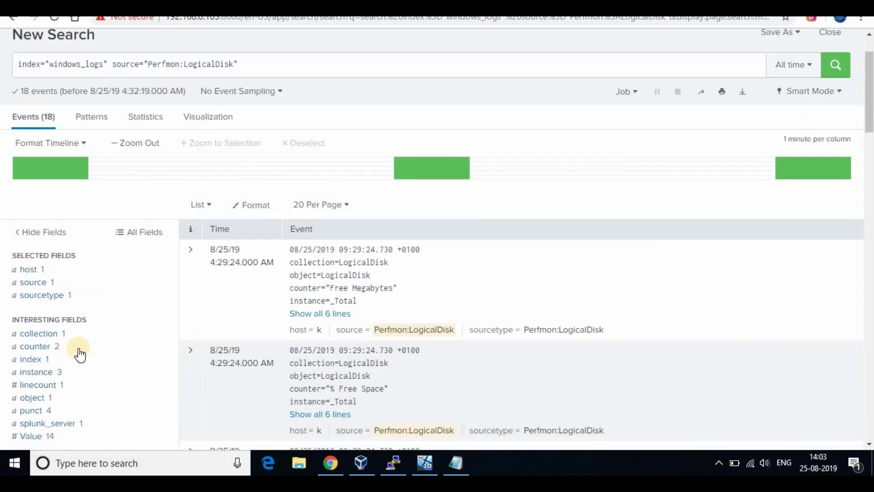
click(49, 334)
click(43, 346)
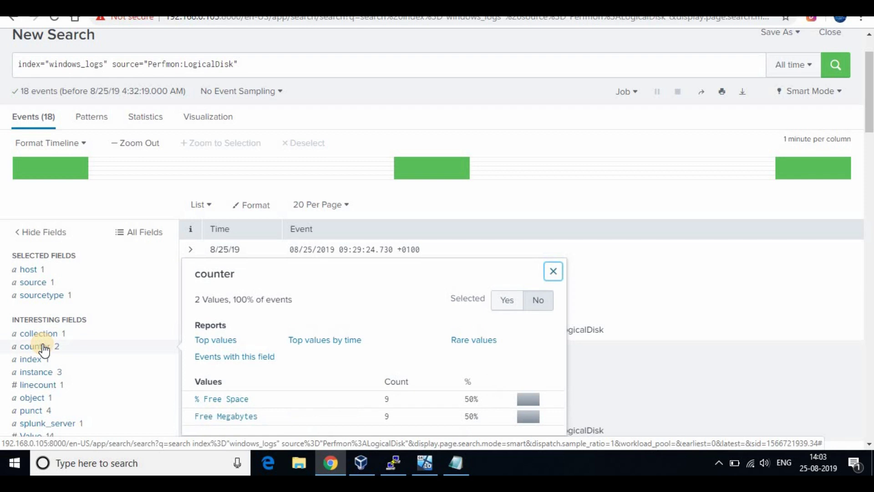
click(228, 416)
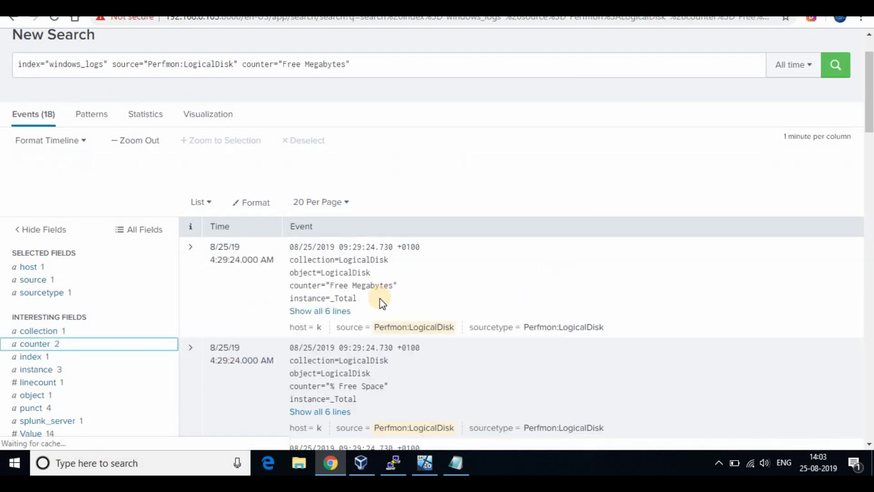
scroll(342, 132, down, 1)
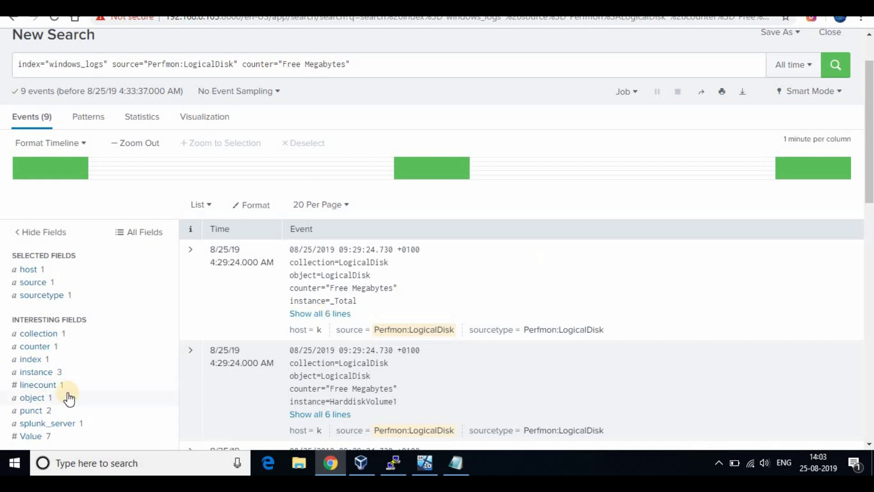
Narrow the search further to instance="C:" and look through the matching events
click(47, 372)
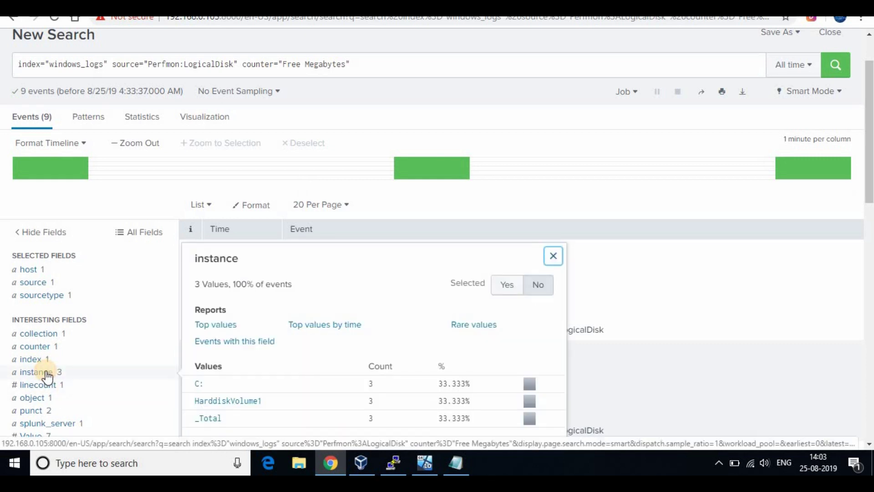
click(199, 383)
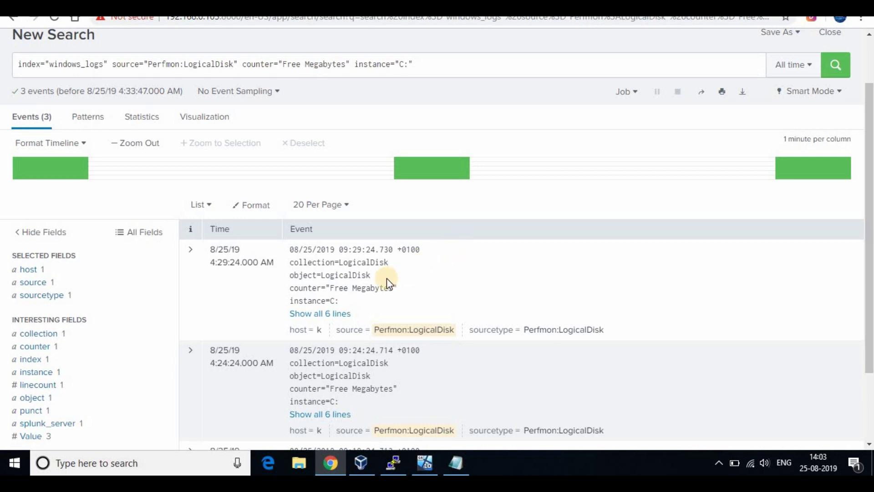
scroll(387, 278, down, 2)
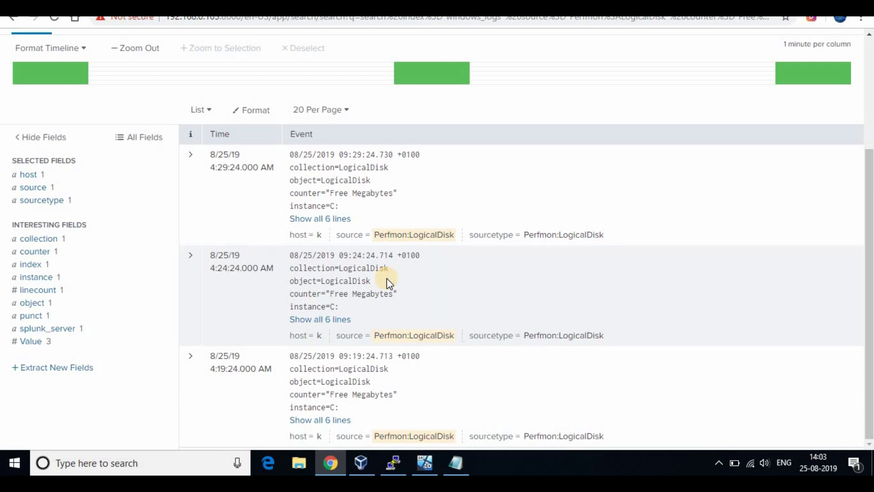
scroll(378, 274, up, 1)
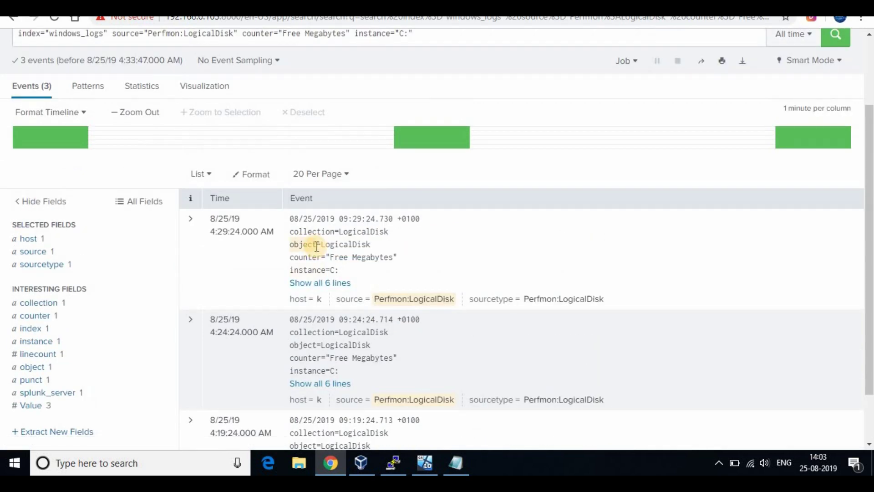
click(592, 462)
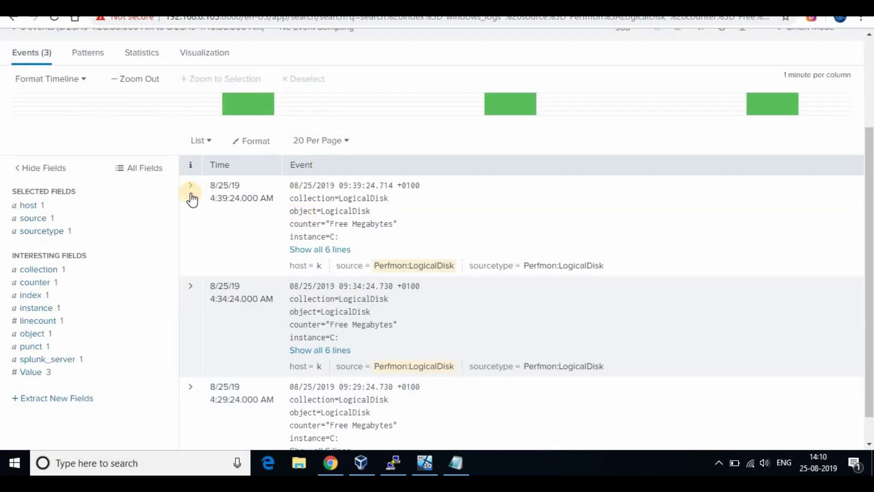
Expand the newest C: Free Megabytes event, examine its field values, and collapse it again
click(189, 187)
scroll(476, 209, down, 3)
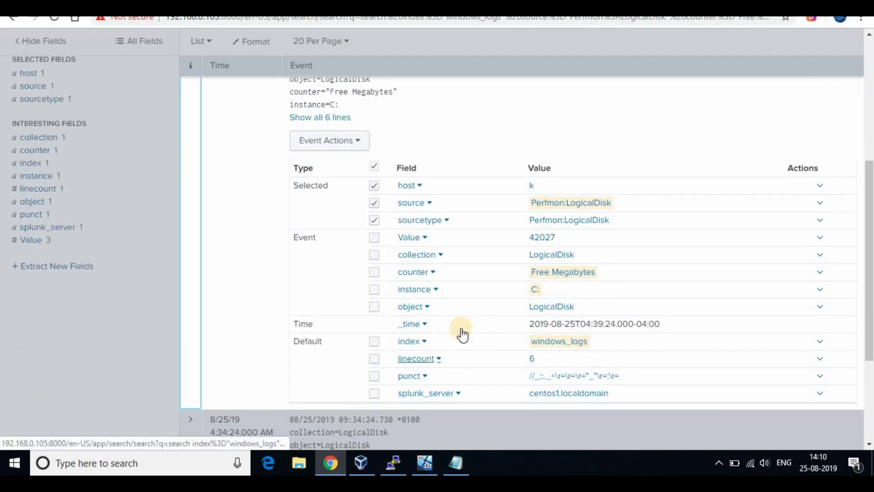
scroll(462, 334, up, 2)
scroll(463, 333, up, 4)
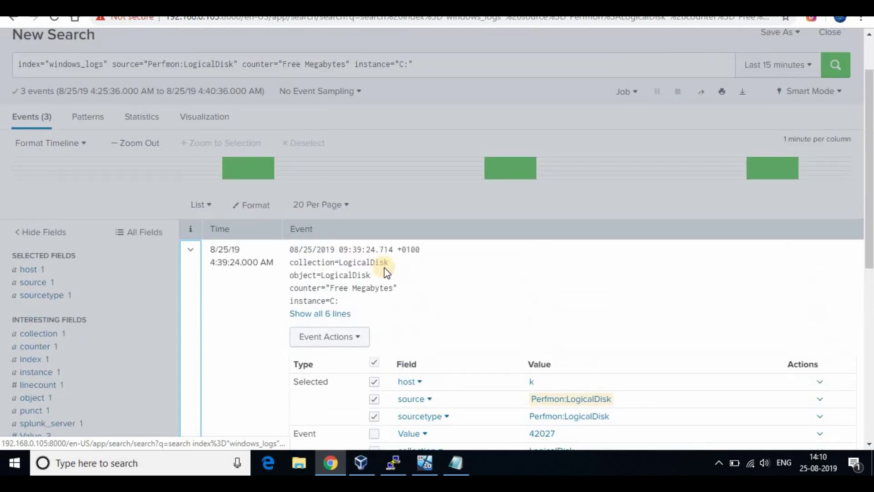
scroll(465, 240, down, 4)
scroll(516, 255, down, 1)
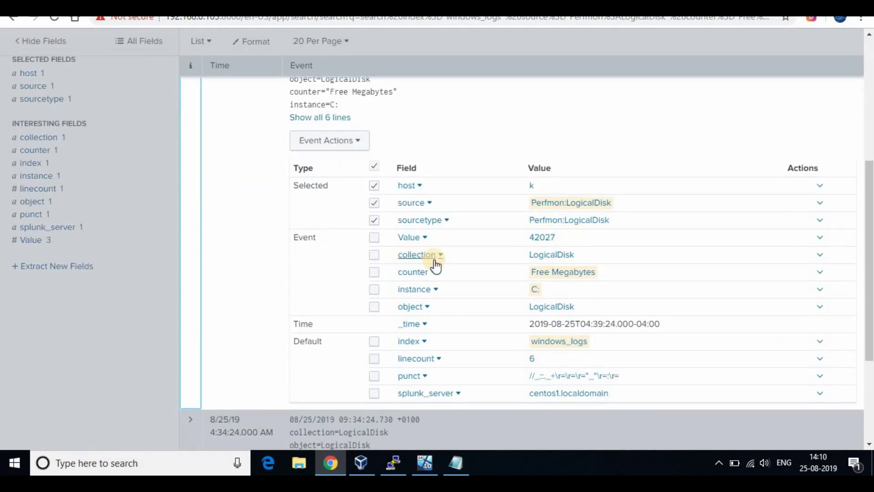
scroll(400, 250, up, 5)
click(193, 249)
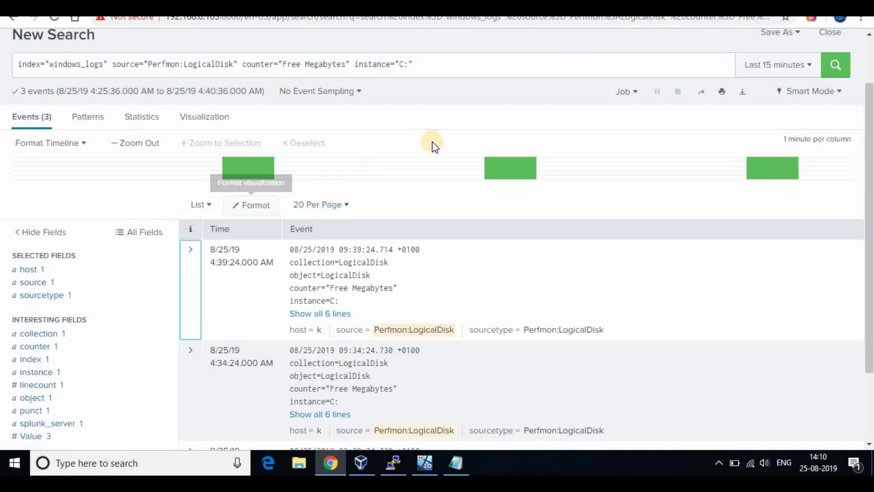
Append "| stats by instance" to the C: Free Megabytes query and run the search
scroll(434, 142, up, 2)
click(444, 133)
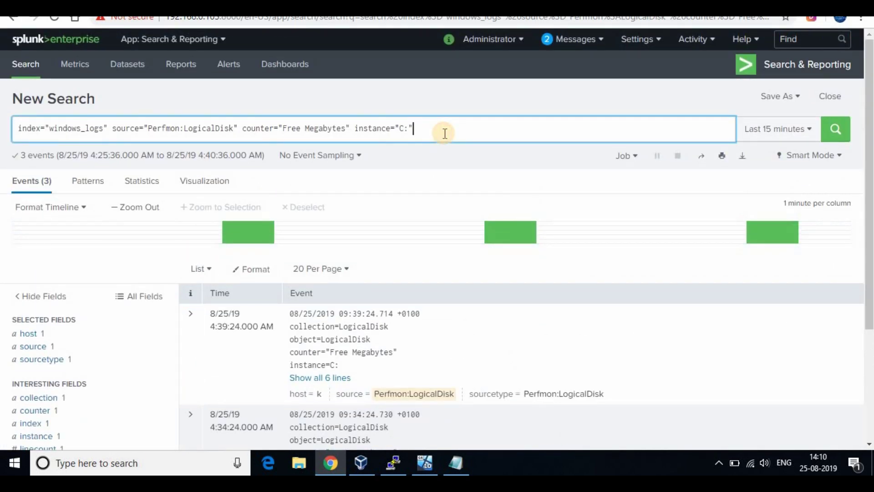
text(| s)
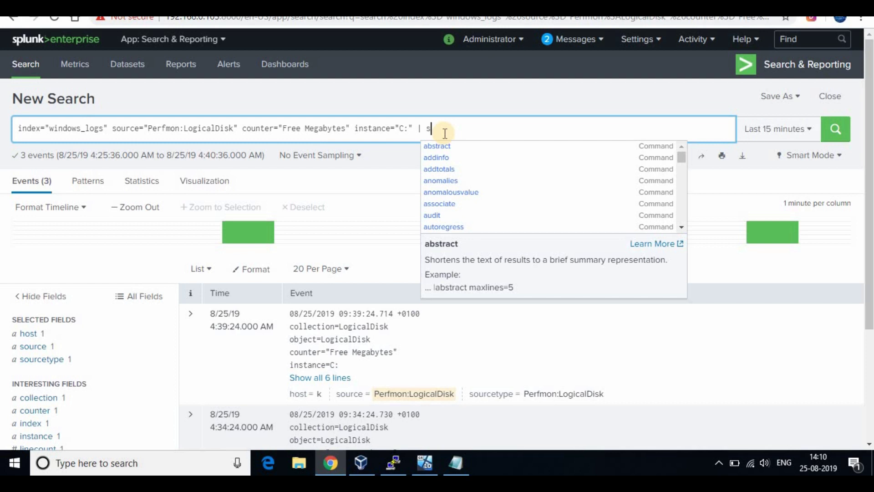
text(tats )
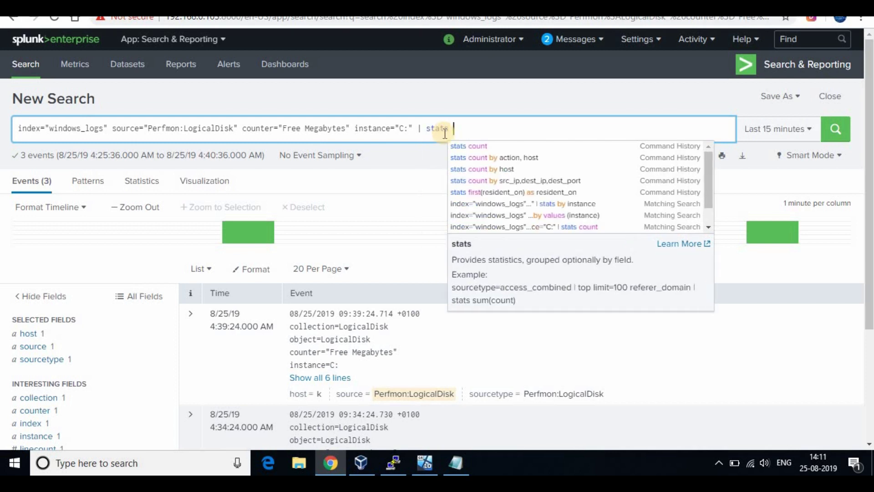
text(by)
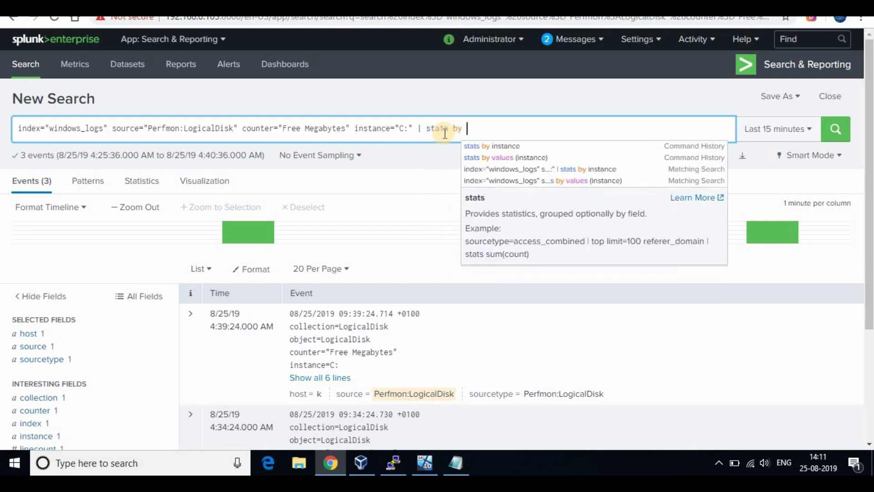
click(506, 147)
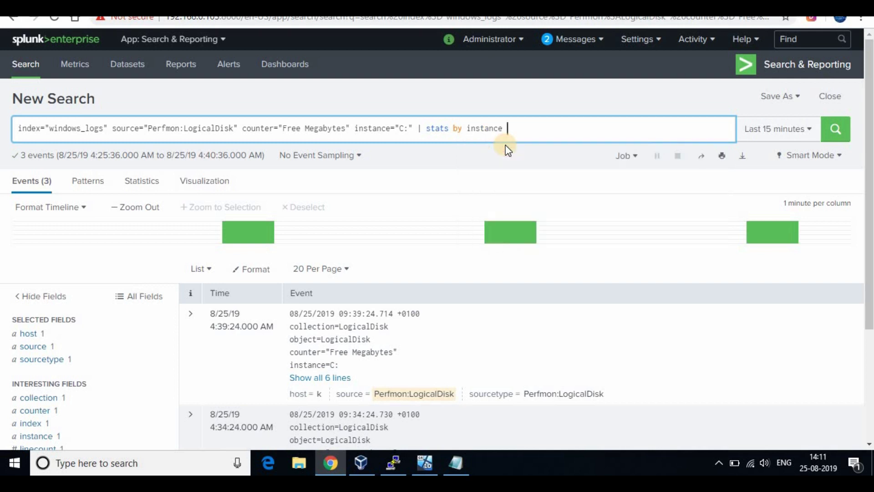
click(835, 129)
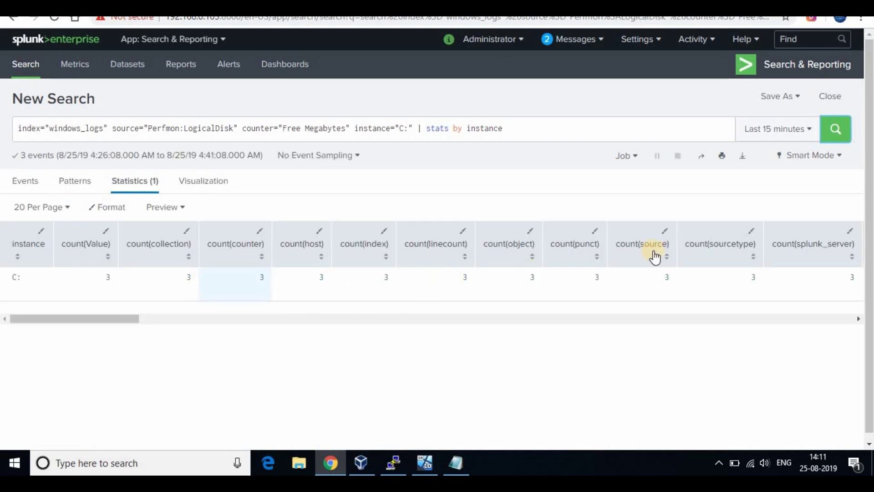
View the stats by instance results as a column chart and inspect its legend entries
click(205, 187)
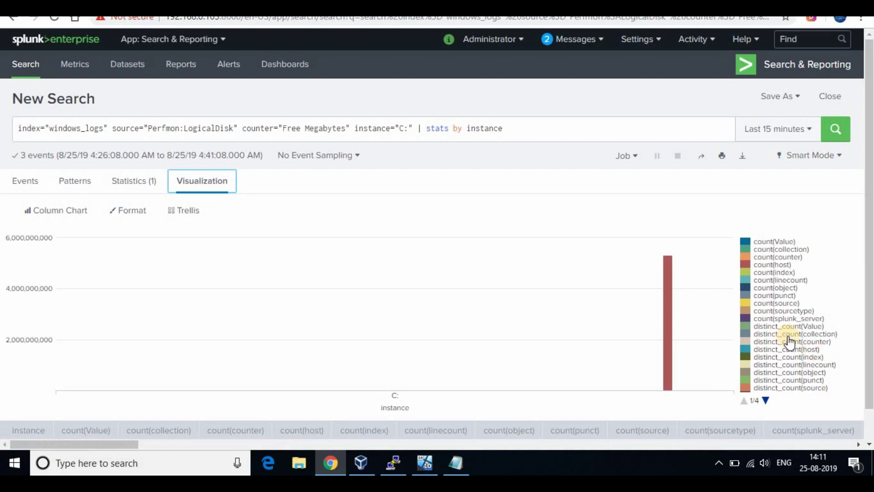
scroll(788, 342, down, 1)
scroll(809, 279, up, 1)
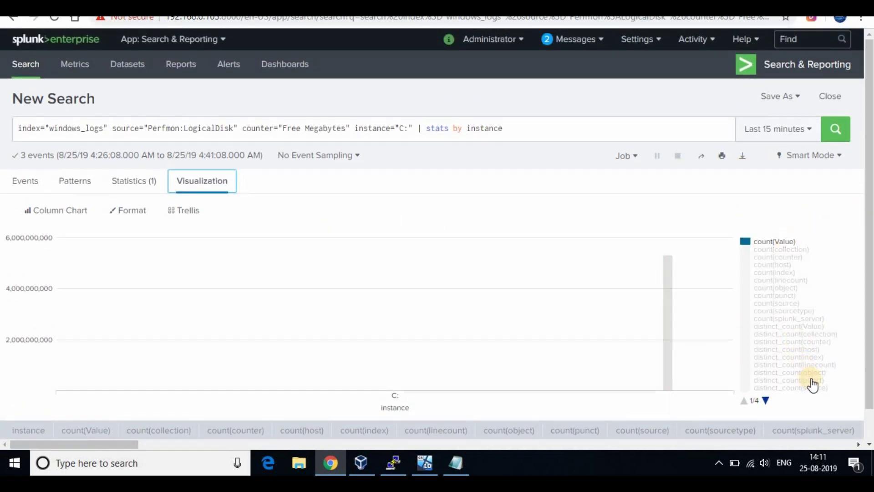
Return to the statistics table and examine its mean, median, min, mode, sum, variance and max columns
click(128, 191)
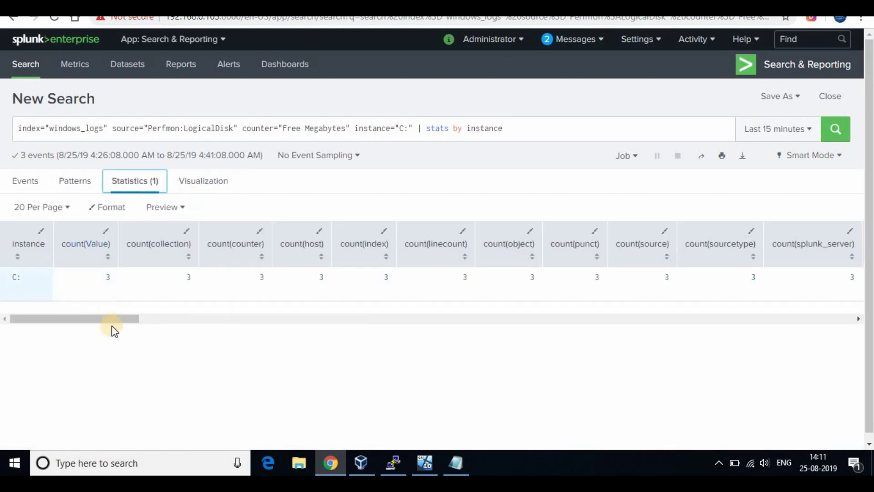
drag(136, 319, 506, 261)
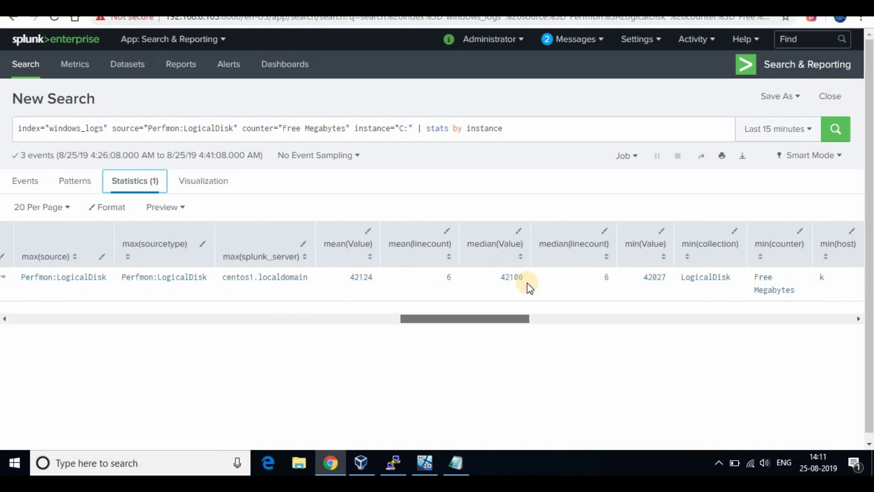
click(539, 318)
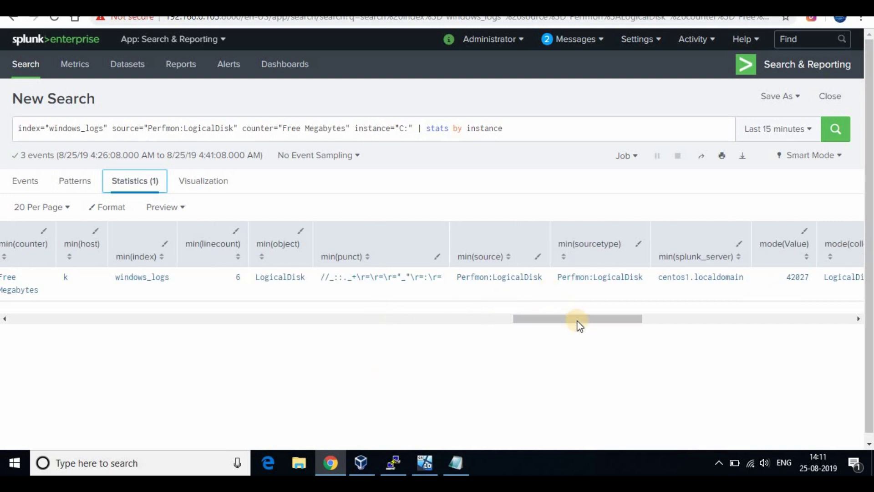
drag(589, 320, 816, 304)
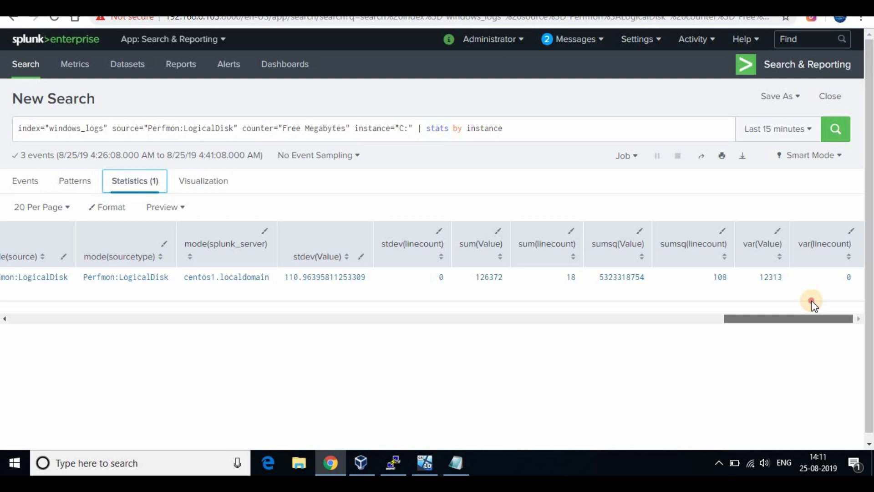
drag(688, 335, 332, 386)
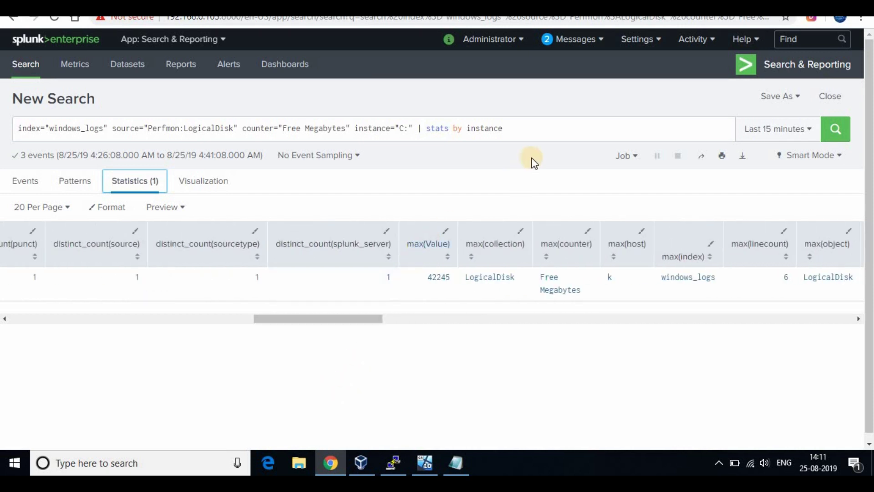
Append "| fields max(Value)" to the stats by instance query and run the search
click(564, 134)
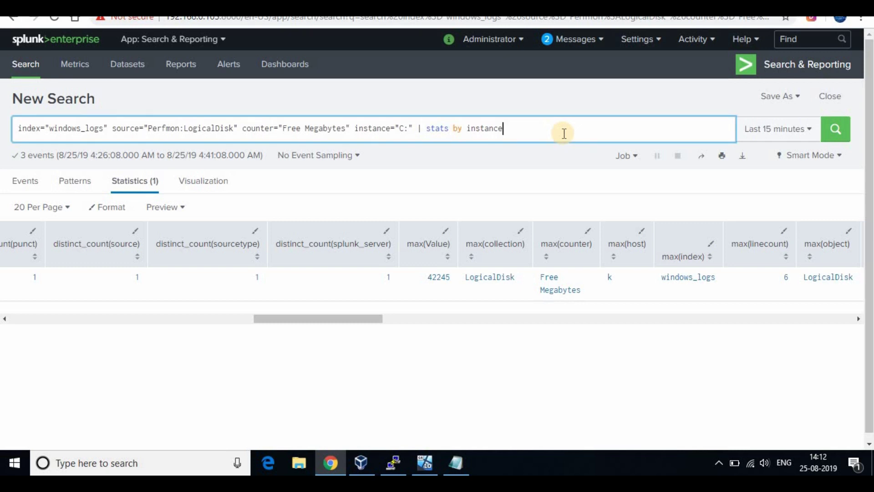
text(| fields max)
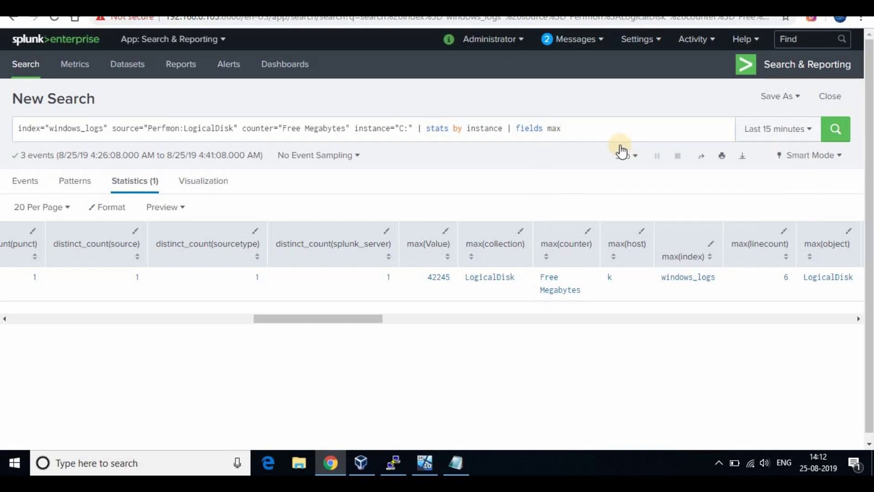
key(Escape)
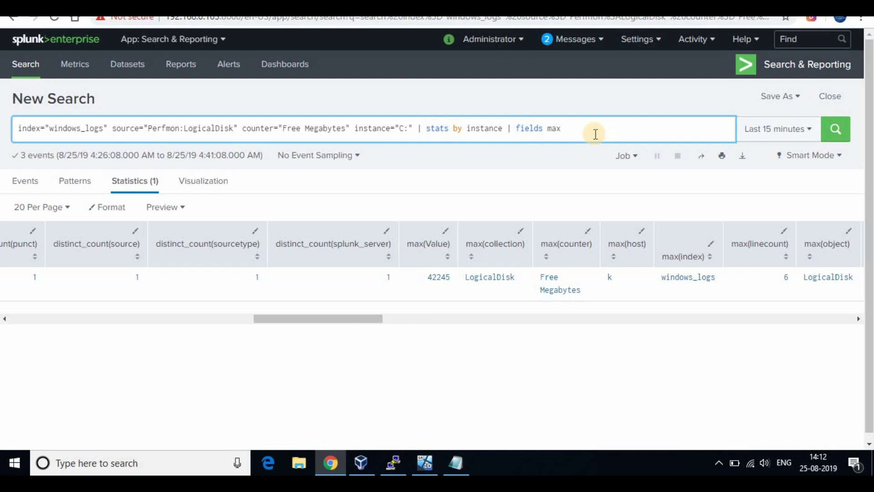
text((Va)
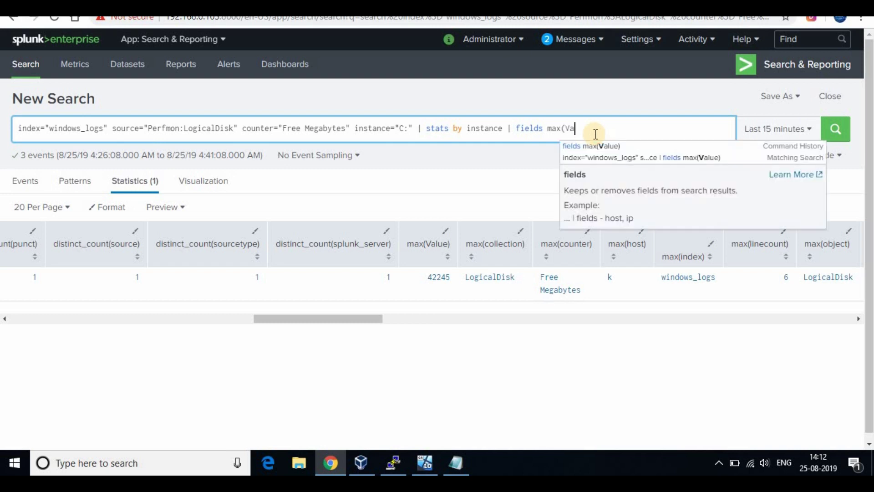
click(654, 147)
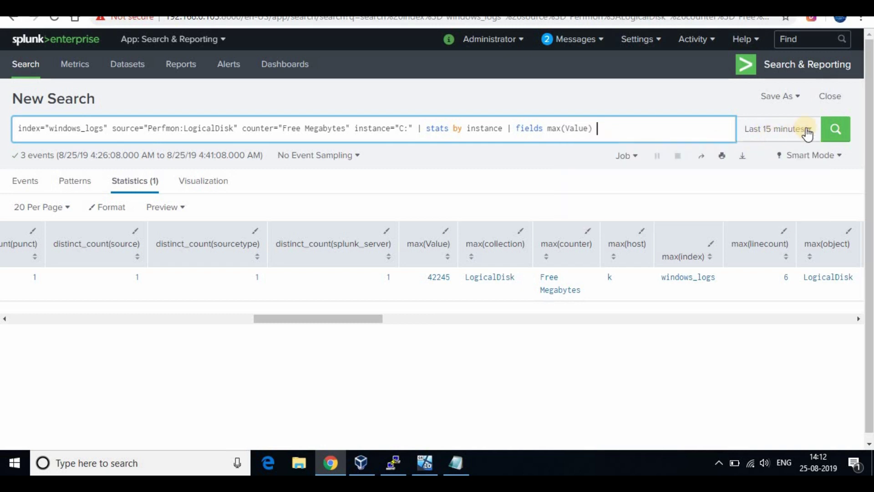
click(836, 129)
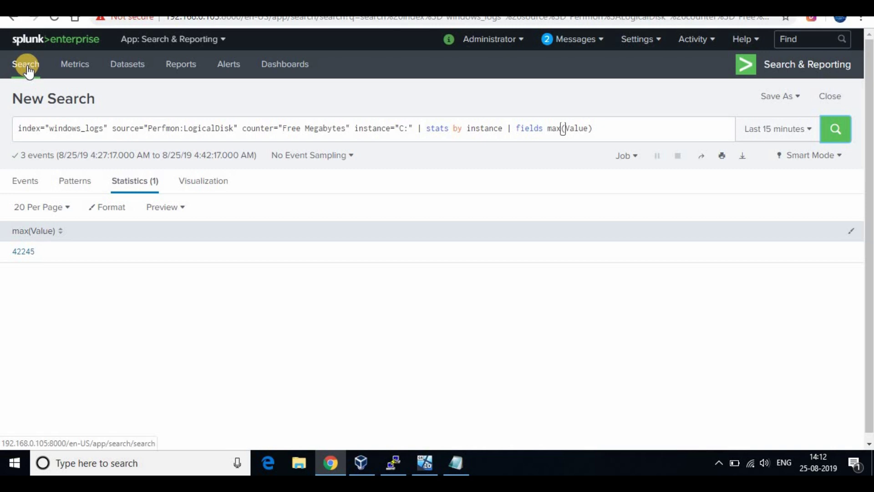
Reduce the query to index="windows_logs" only and run the search
drag(122, 128, 656, 133)
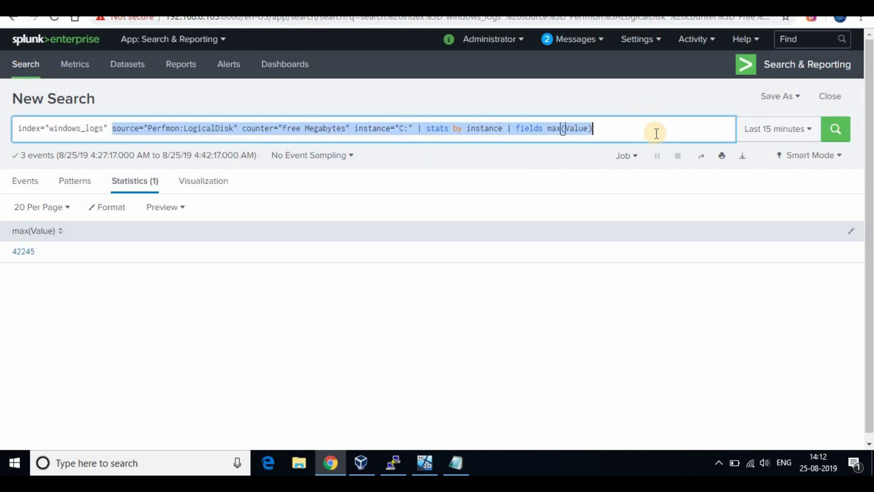
key(BackSpace)
key(Return)
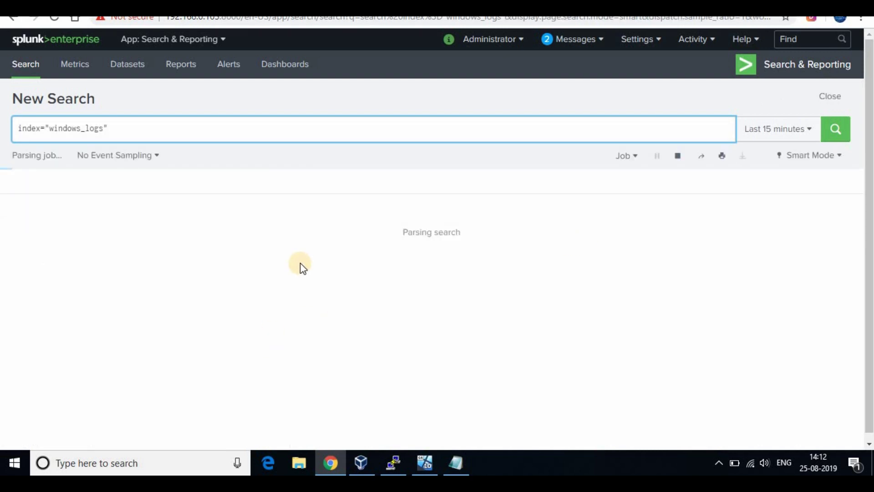
Filter the windows_logs events to the source value WinEventLog:System
scroll(182, 314, down, 1)
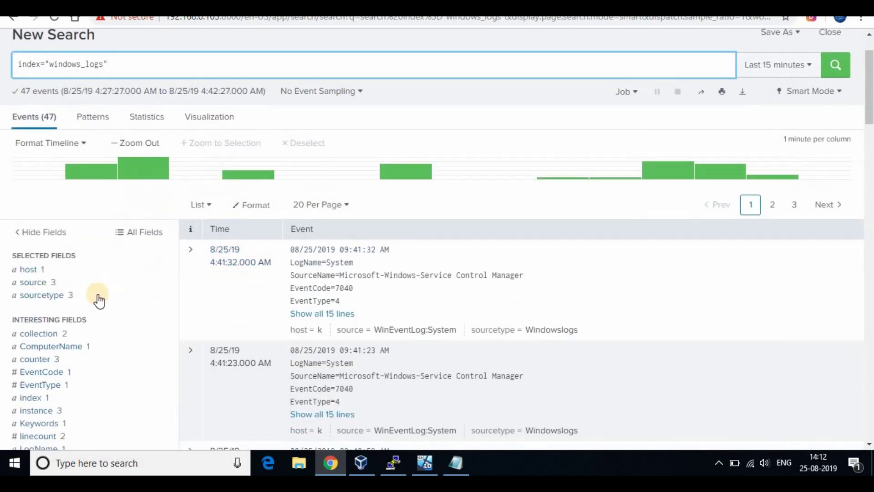
click(44, 286)
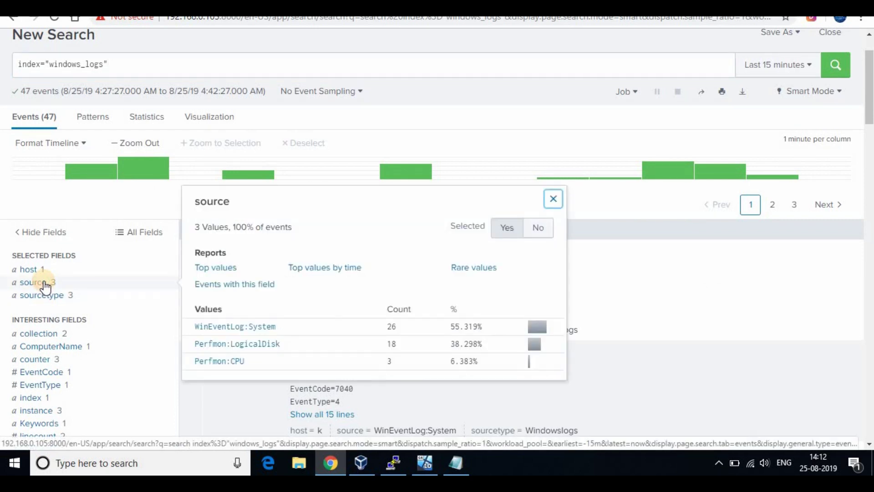
click(255, 327)
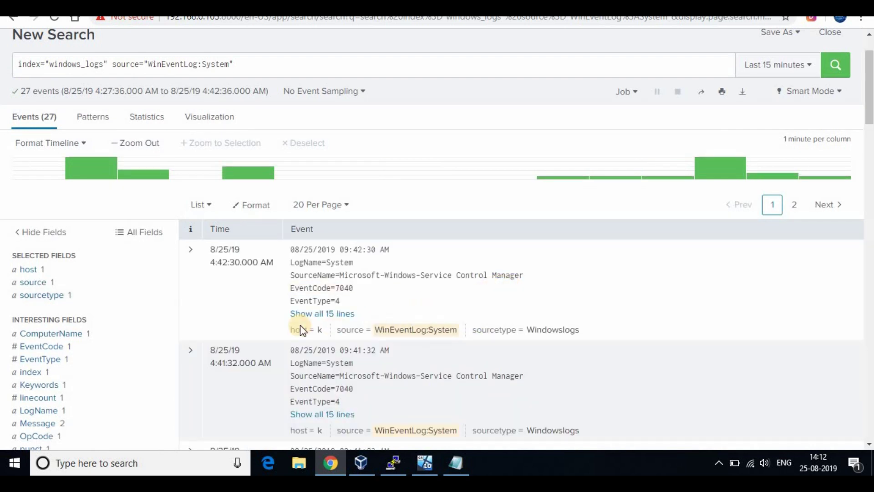
Show all lines of the newest WinEventLog:System event, examine its details, and return to the search query
click(323, 313)
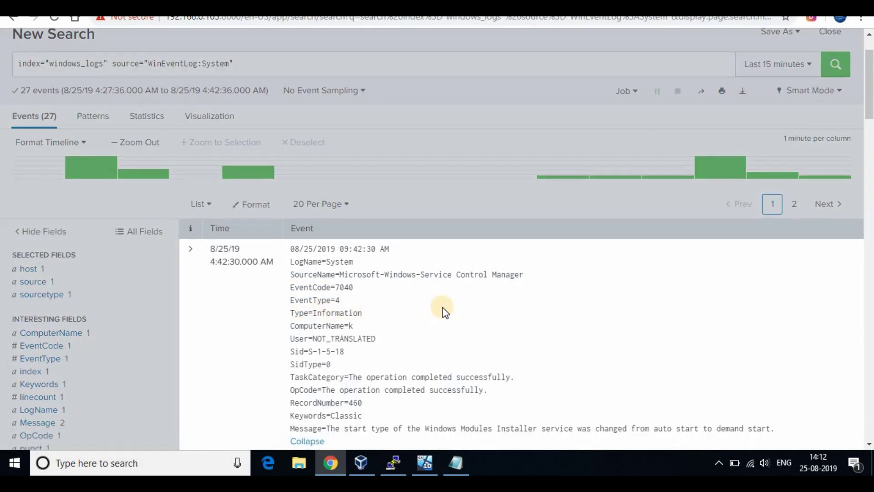
scroll(347, 236, down, 2)
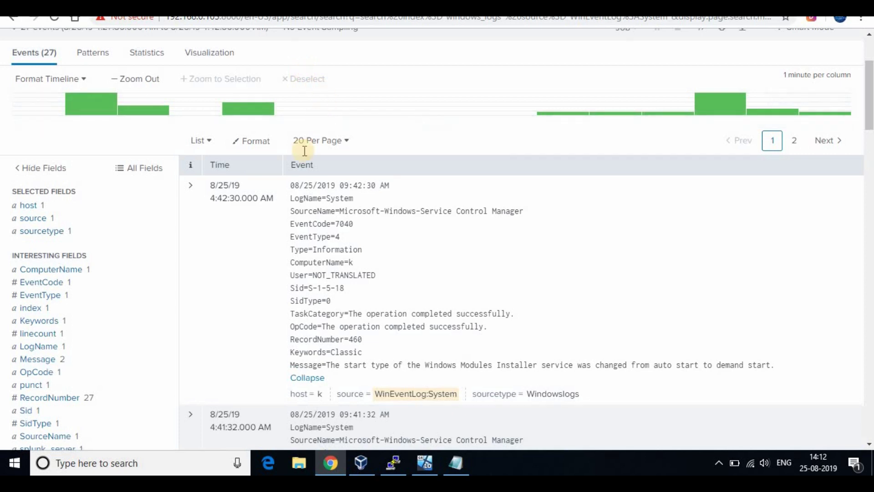
scroll(305, 144, up, 3)
click(342, 126)
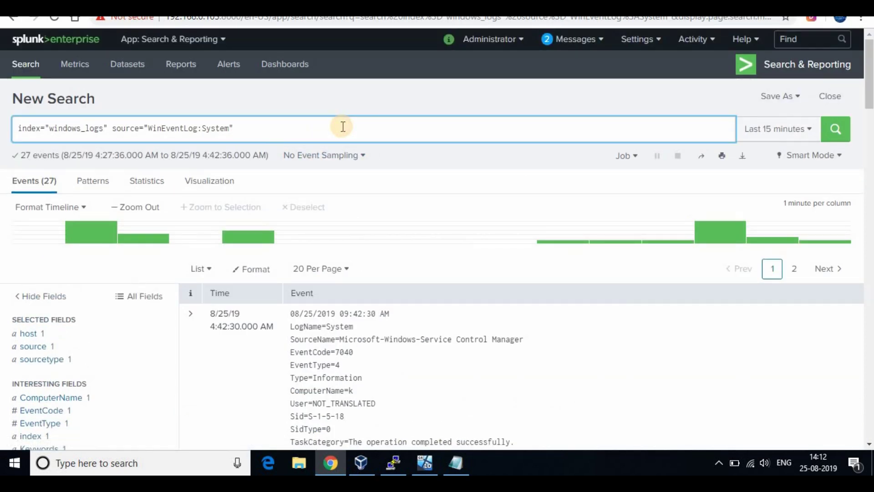